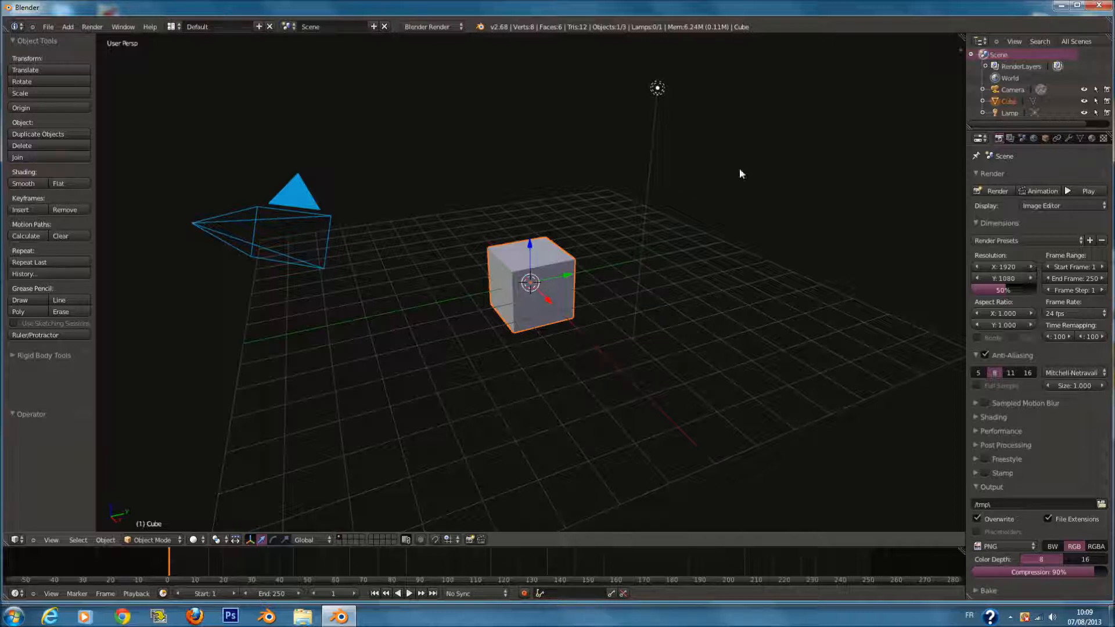
Step: Switch the screen layout from Default to Video Editing
{"action": "scroll", "coordinate": [600, 225], "scroll_direction": "down", "scroll_amount": 3}
{"action": "scroll", "coordinate": [601, 225], "scroll_direction": "up", "scroll_amount": 3}
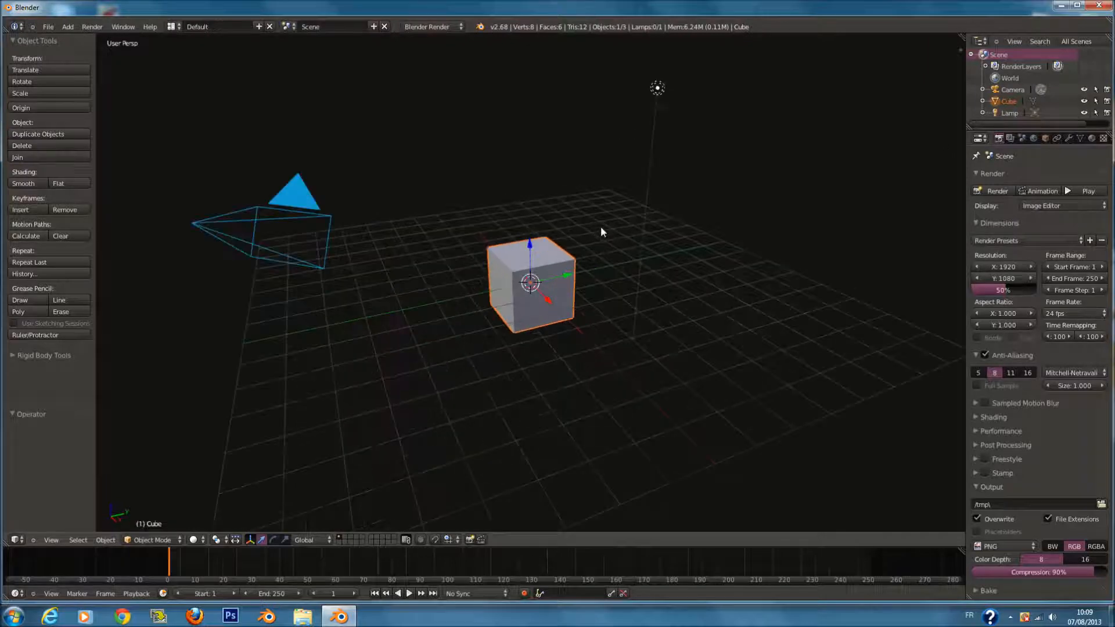
{"action": "scroll", "coordinate": [601, 232], "scroll_direction": "up", "scroll_amount": 1}
{"action": "left_click", "coordinate": [1012, 539]}
{"action": "left_click", "coordinate": [1016, 548]}
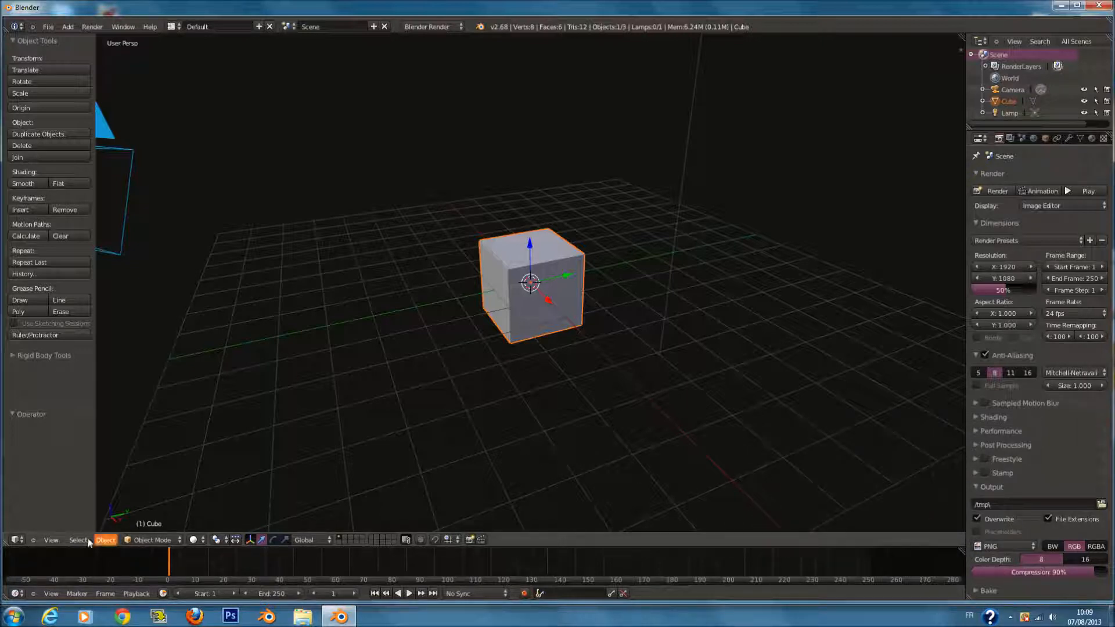
{"action": "left_click", "coordinate": [173, 27]}
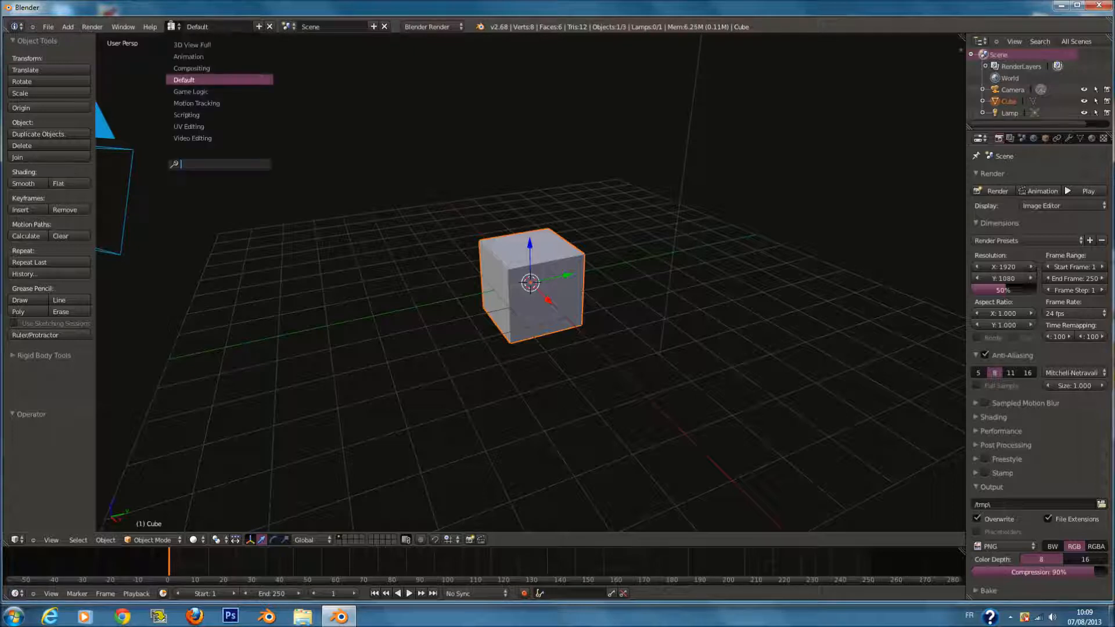
{"action": "left_click", "coordinate": [241, 139]}
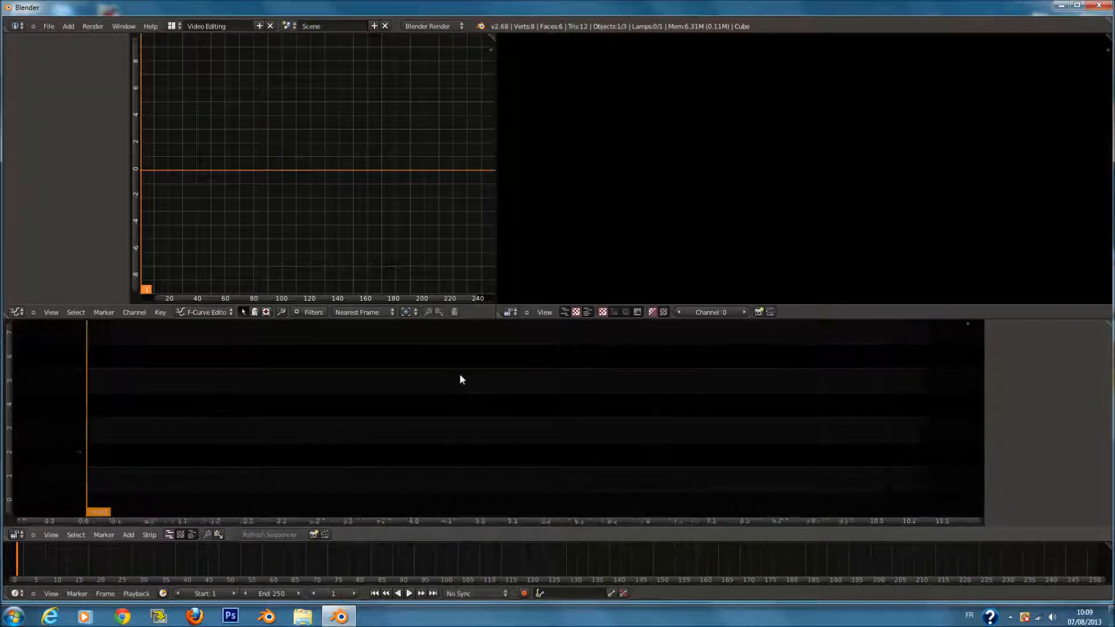
Step: Try to add Tuto.avi from the Desktop folder as a movie strip in the sequencer
{"action": "left_click", "coordinate": [129, 535]}
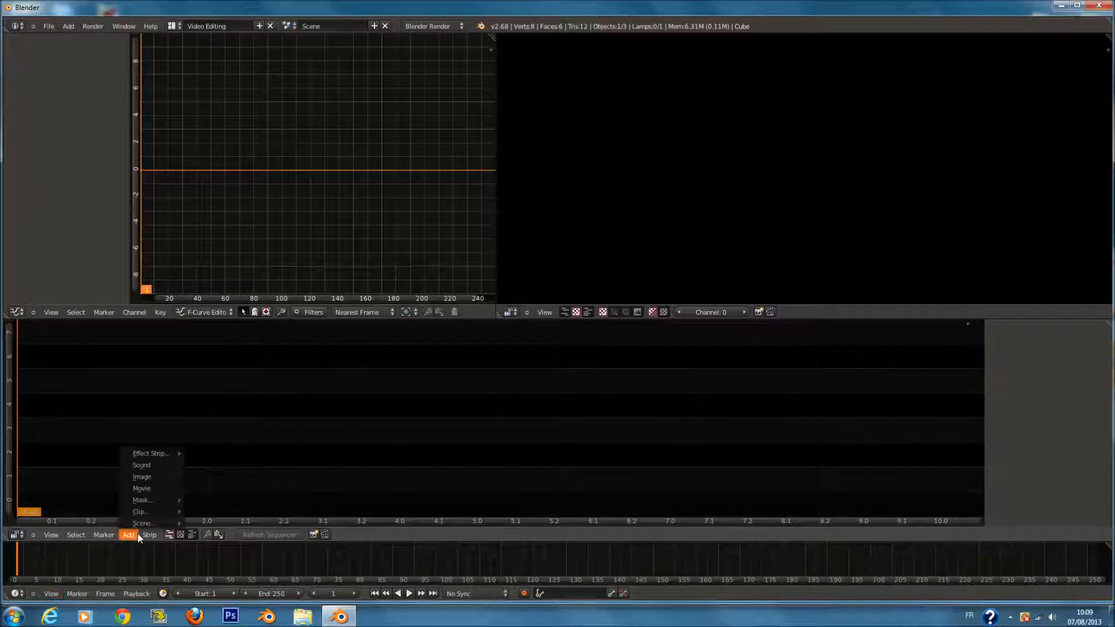
{"action": "left_click", "coordinate": [151, 489]}
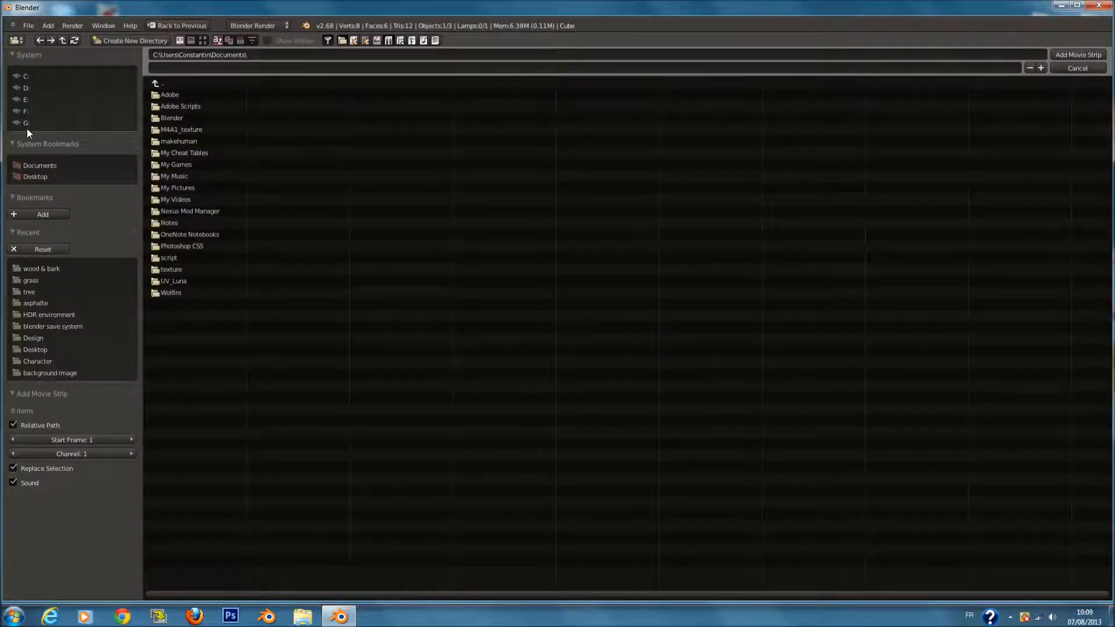
{"action": "left_click", "coordinate": [45, 177]}
{"action": "left_click", "coordinate": [229, 352]}
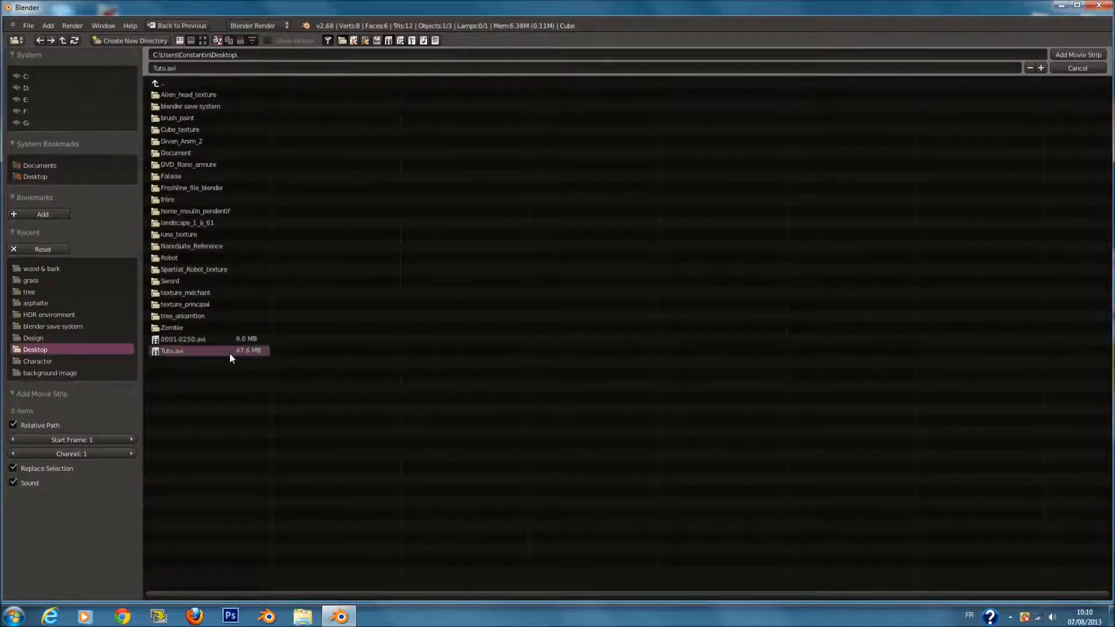
{"action": "left_click", "coordinate": [1083, 54]}
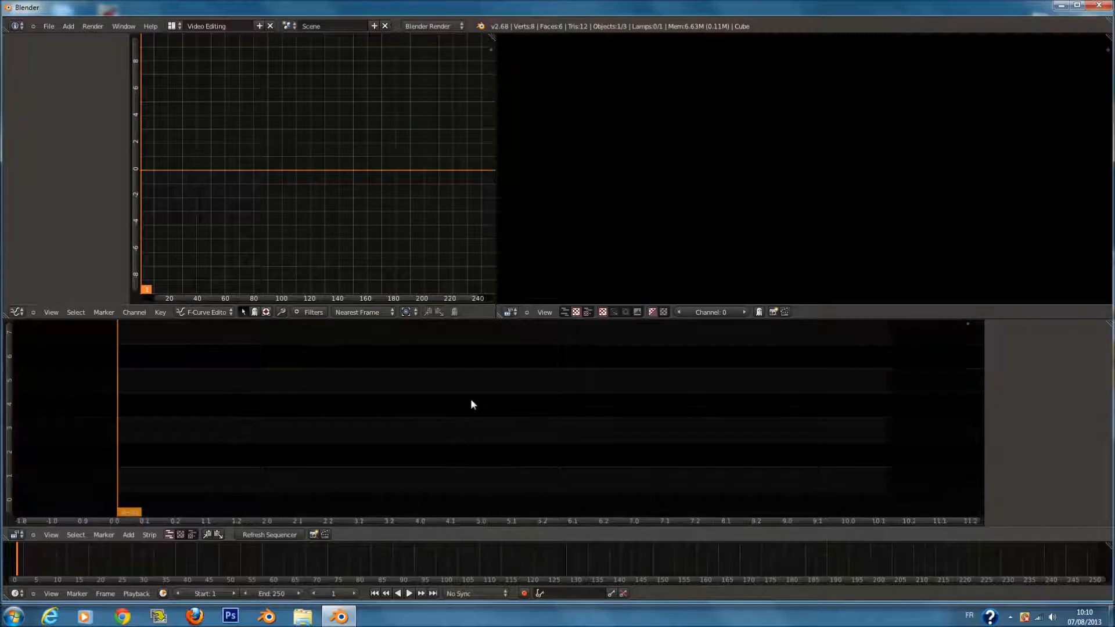
Step: Try once more to add Tuto.avi as a movie strip, and briefly play the timeline
{"action": "left_click", "coordinate": [130, 537]}
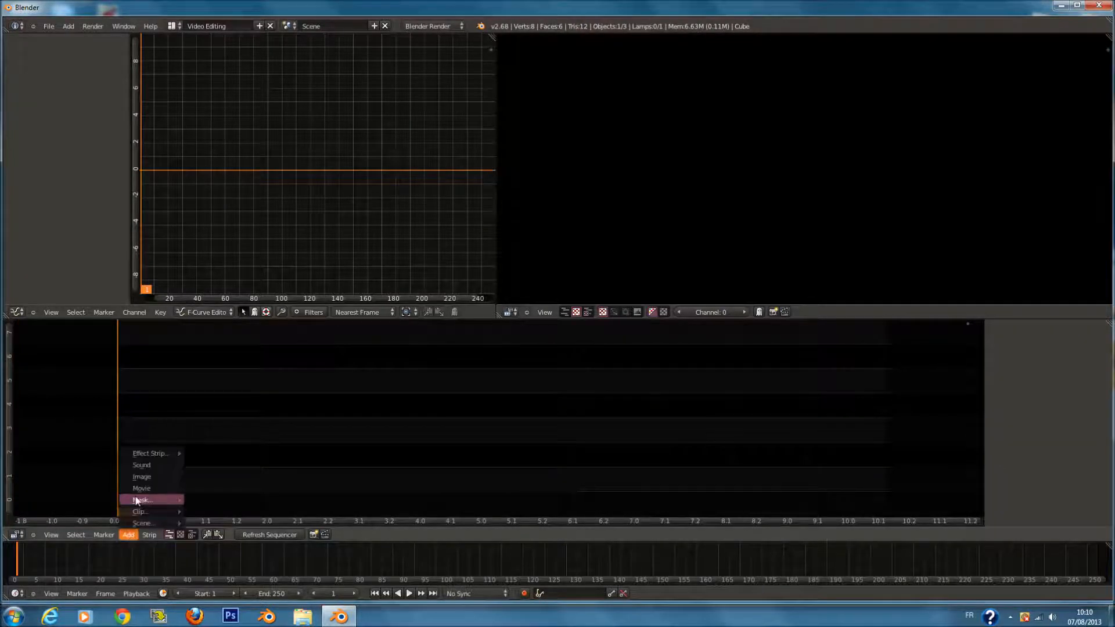
{"action": "left_click", "coordinate": [130, 535]}
{"action": "left_click", "coordinate": [159, 489]}
{"action": "left_click", "coordinate": [187, 352]}
{"action": "left_click", "coordinate": [1080, 55]}
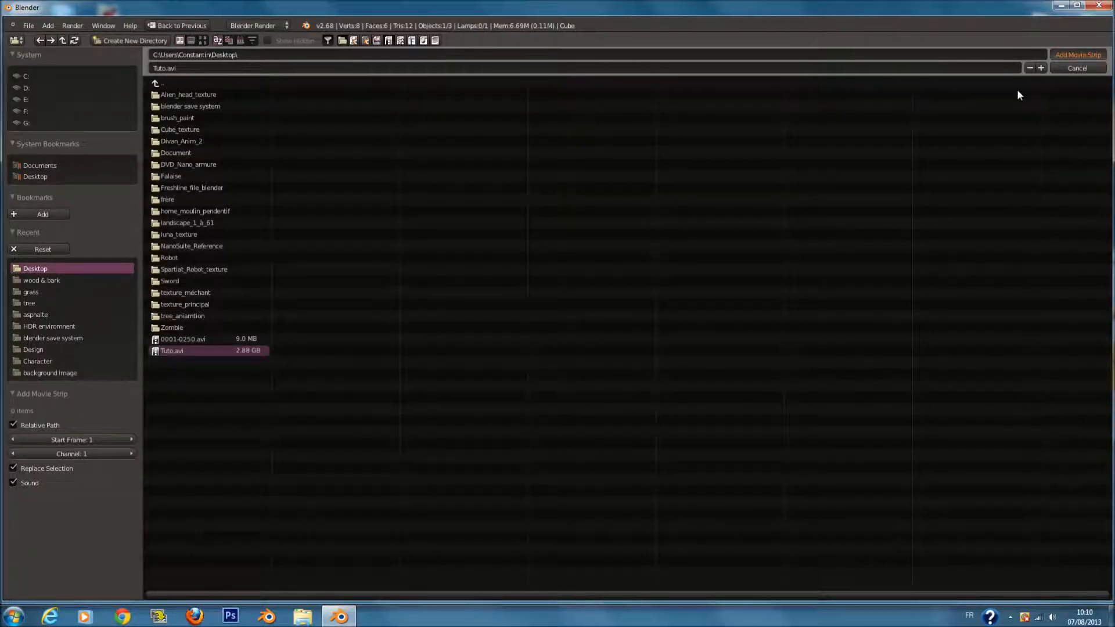
{"action": "left_click", "coordinate": [1080, 55]}
{"action": "key", "text": "alt+a"}
{"action": "key", "text": "alt+a"}
Step: Add 0001-0250.avi from the Desktop as a movie strip, showing the files as thumbnails to choose it
{"action": "left_click", "coordinate": [129, 535]}
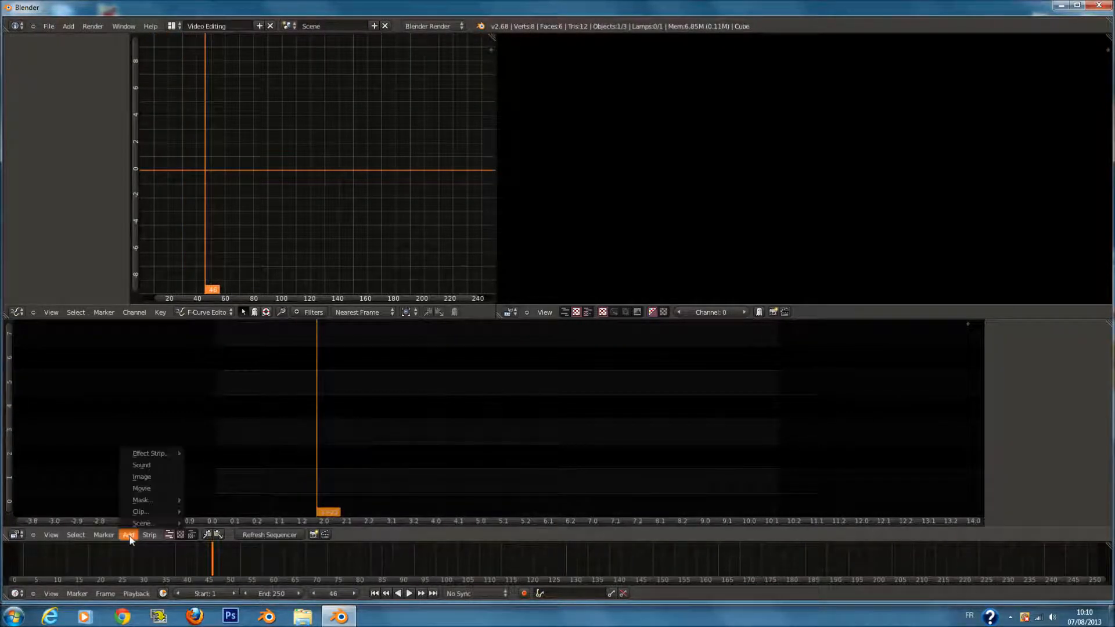
{"action": "left_click", "coordinate": [156, 489]}
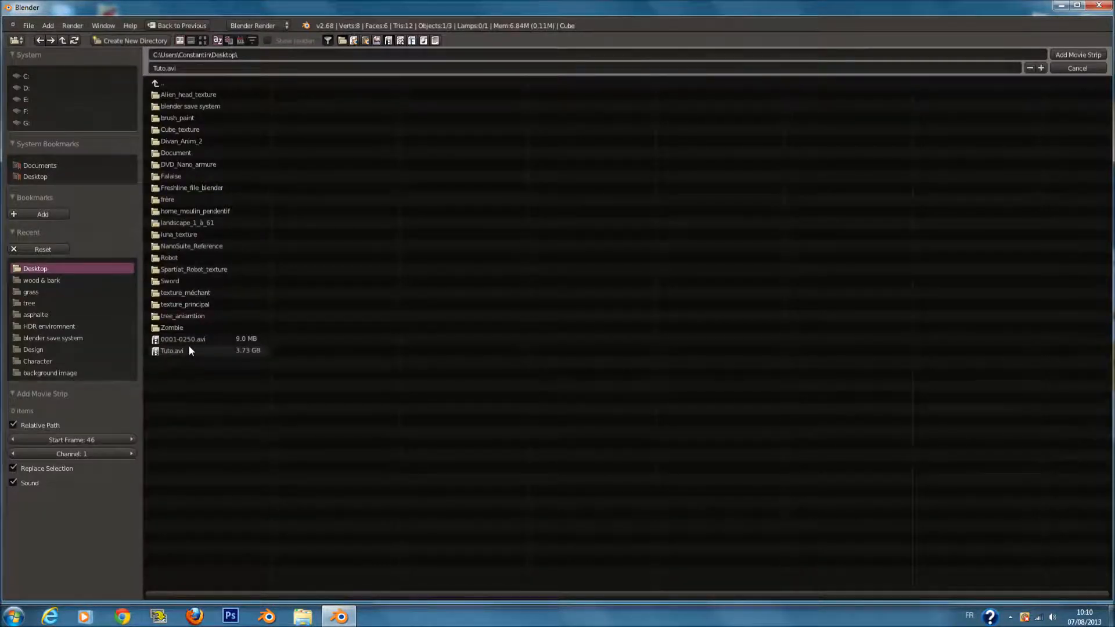
{"action": "left_click", "coordinate": [203, 40]}
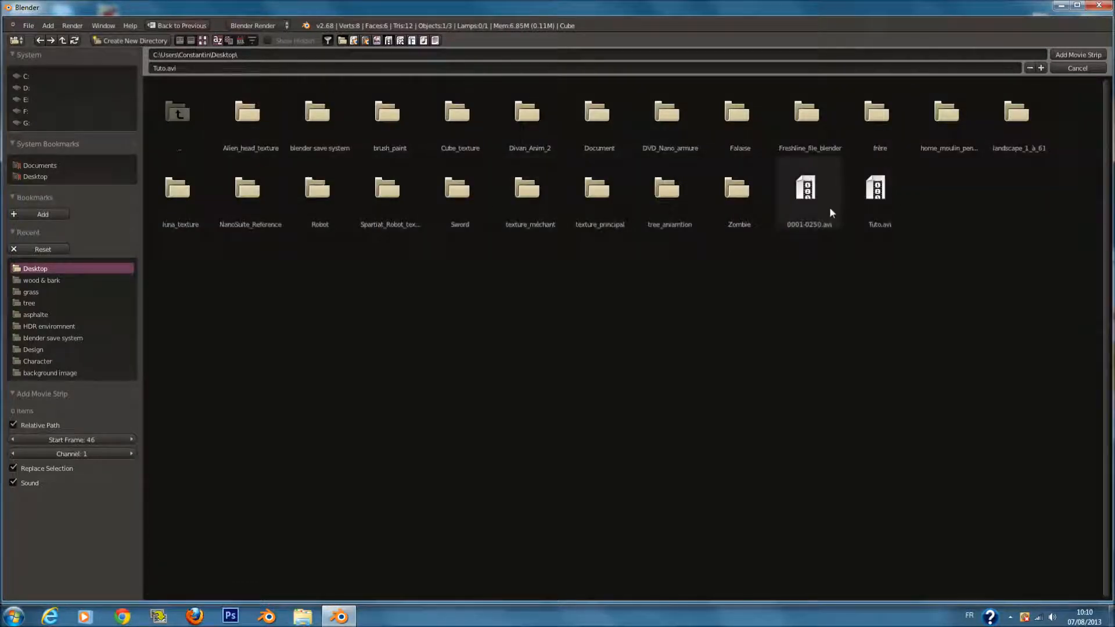
{"action": "left_click", "coordinate": [1083, 57]}
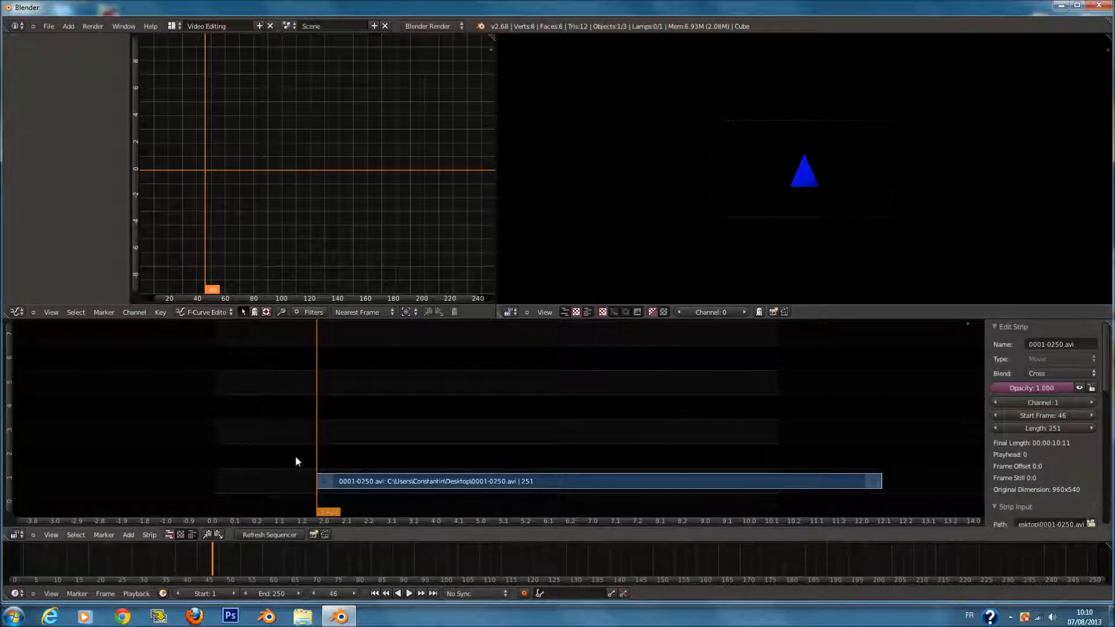
Step: Return the playhead to frame 1 and move the 0001-0250.avi strip to channel 2, starting at frame 1
{"action": "left_click_drag", "start_coordinate": [296, 457], "coordinate": [215, 457]}
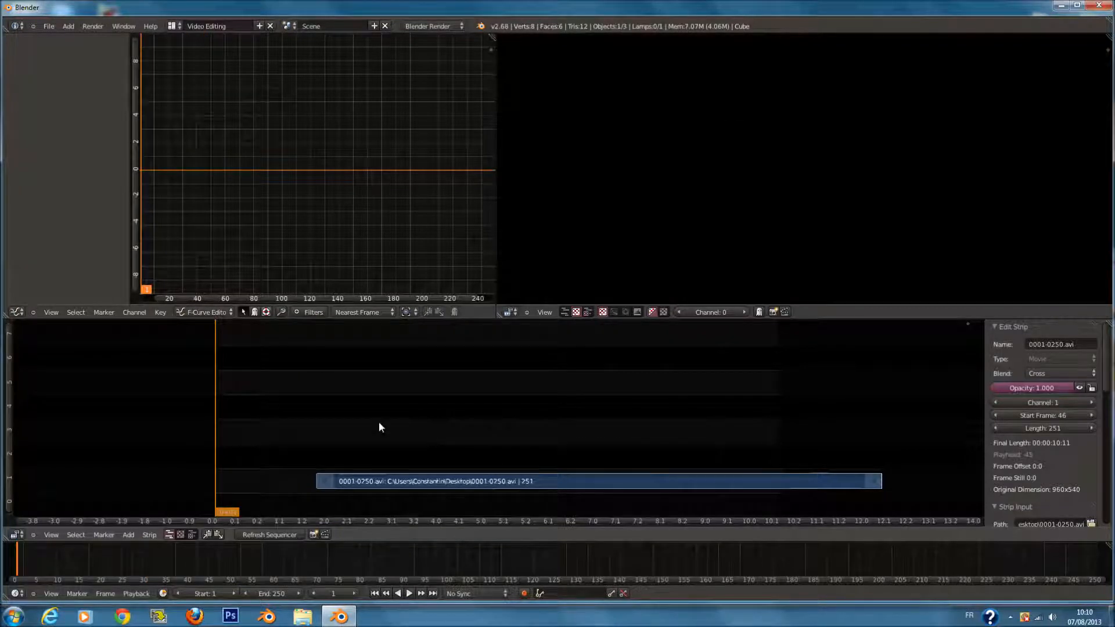
{"action": "key", "text": "g"}
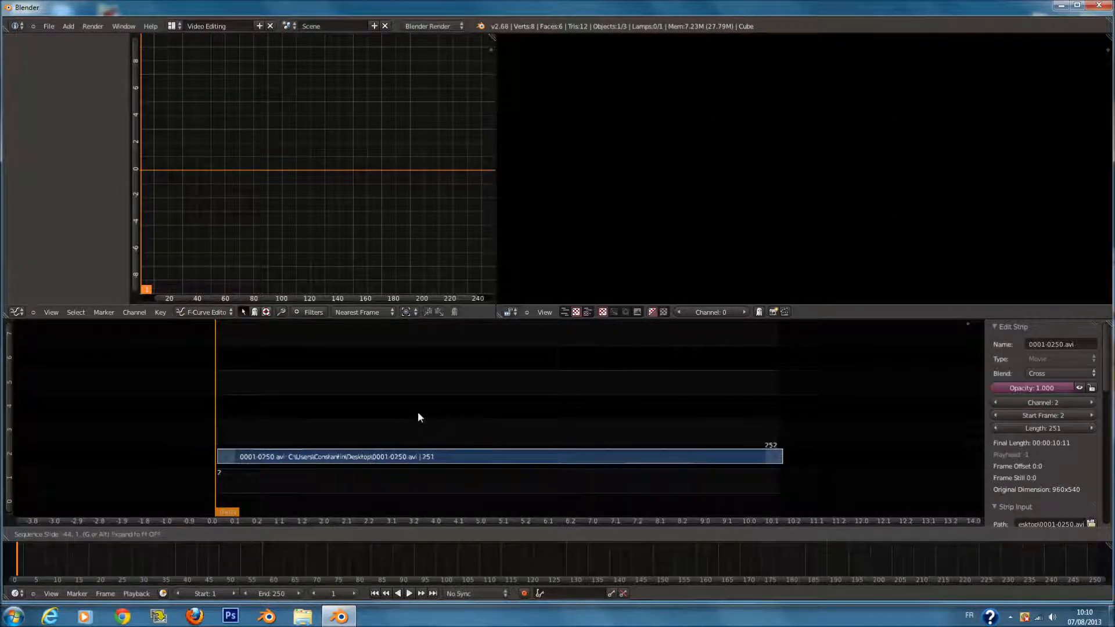
{"action": "left_click", "coordinate": [418, 417]}
Step: Play the sequence to preview the movie strip, and stop the playback near its end
{"action": "key", "text": "alt+a"}
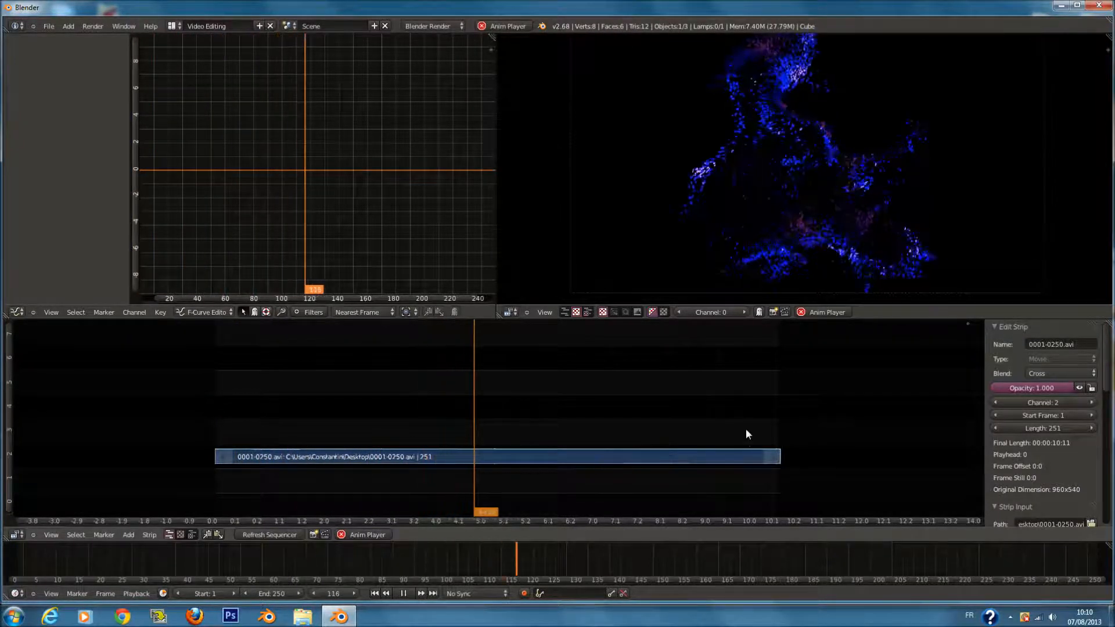
{"action": "scroll", "coordinate": [745, 433], "scroll_direction": "down", "scroll_amount": 1}
{"action": "scroll", "coordinate": [862, 193], "scroll_direction": "down", "scroll_amount": 3}
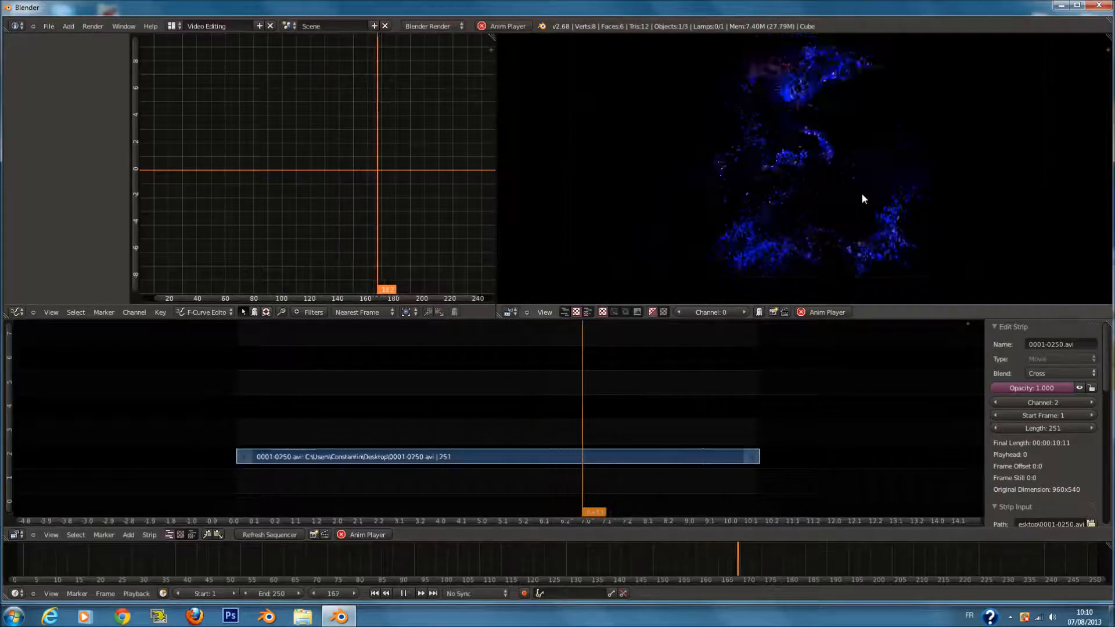
{"action": "key", "text": "alt+a"}
Step: Start adding a sound strip and browse to the folder F:\Dossier\dossier backup information of my computer\music
{"action": "left_click", "coordinate": [136, 535]}
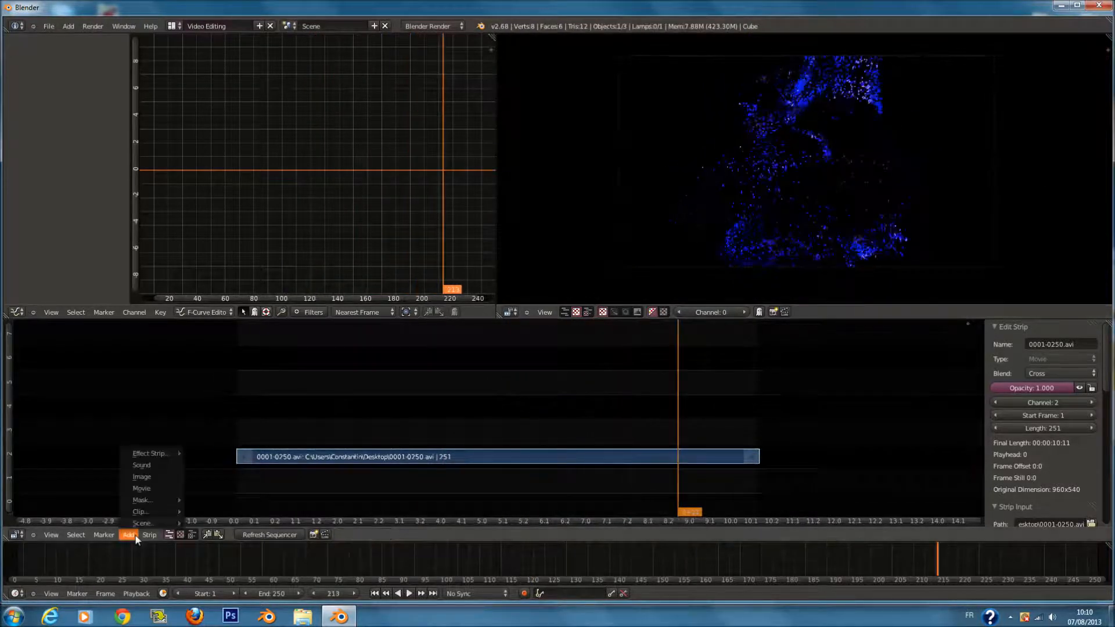
{"action": "left_click", "coordinate": [145, 466]}
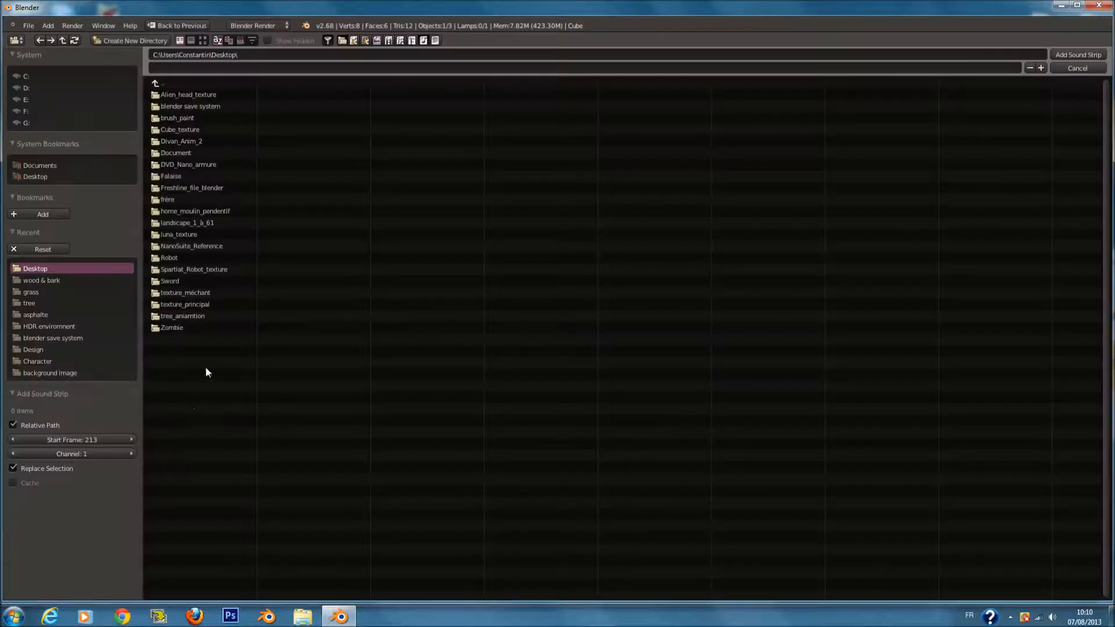
{"action": "left_click", "coordinate": [44, 167]}
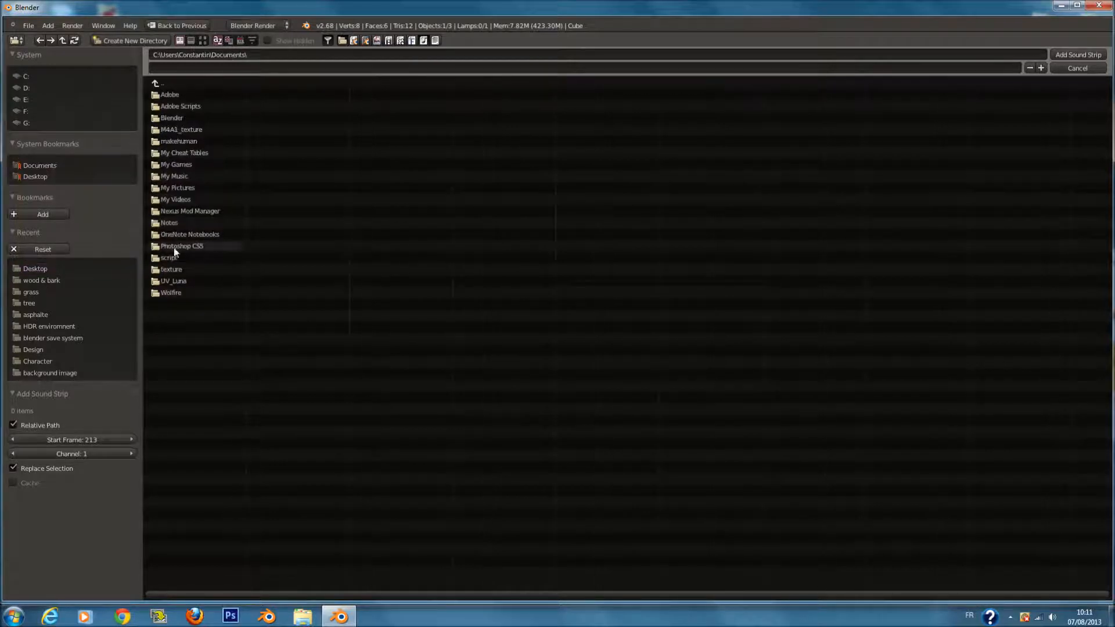
{"action": "left_click", "coordinate": [32, 110]}
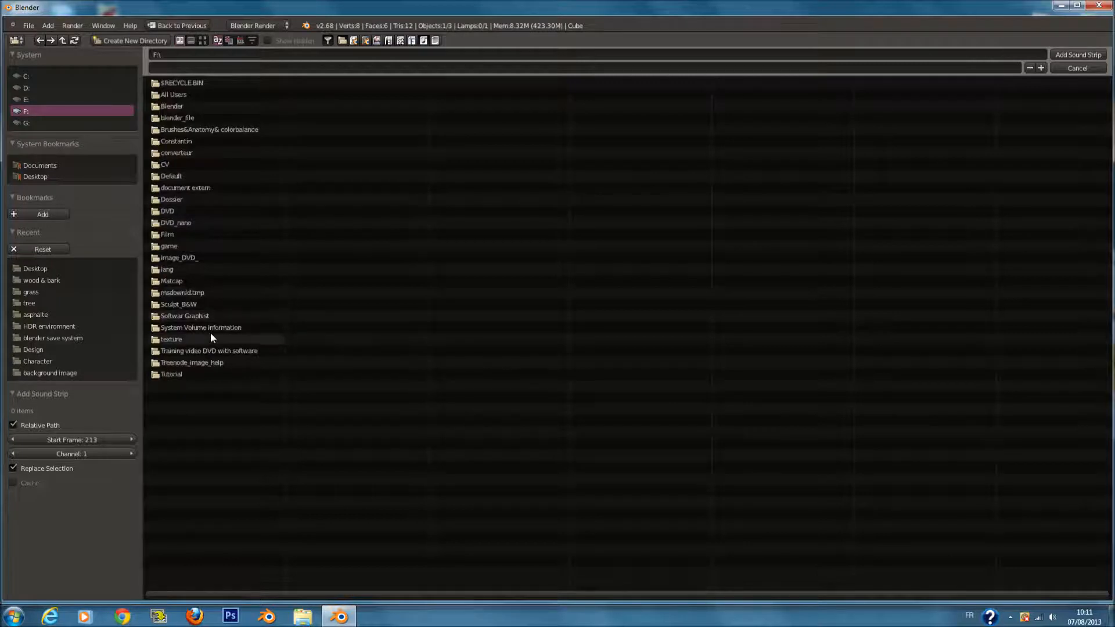
{"action": "left_click", "coordinate": [176, 200]}
{"action": "left_click", "coordinate": [189, 94]}
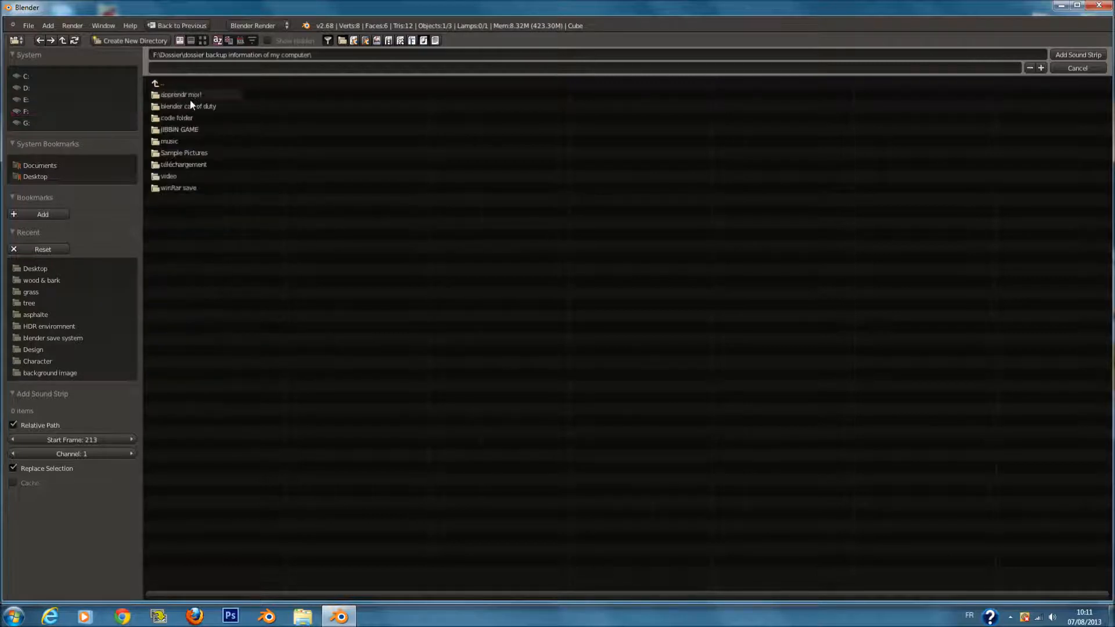
{"action": "left_click", "coordinate": [187, 142]}
Step: Find Computerartist - Scarlett.mp3 in the music folder and add it as a sound strip
{"action": "scroll", "coordinate": [586, 350], "scroll_direction": "down", "scroll_amount": 5}
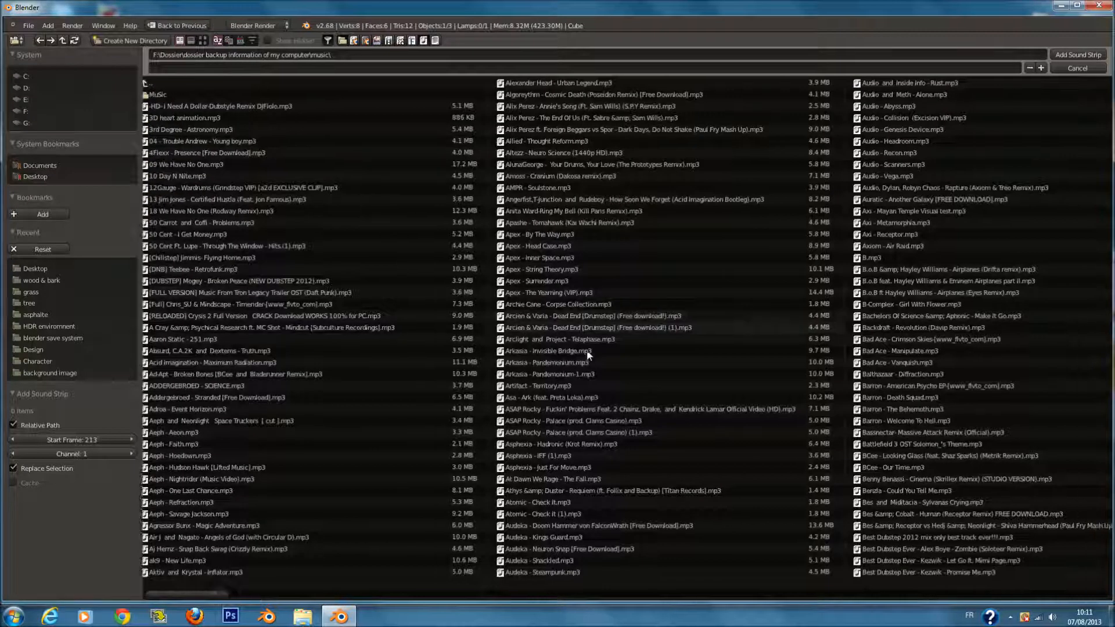
{"action": "scroll", "coordinate": [619, 383], "scroll_direction": "down", "scroll_amount": 10}
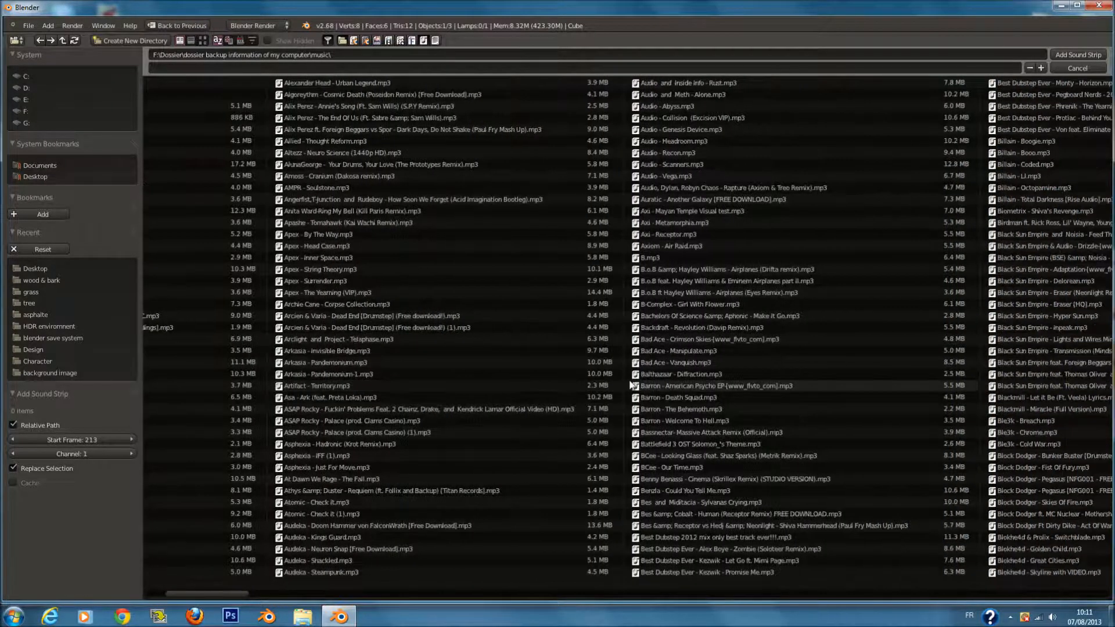
{"action": "scroll", "coordinate": [345, 604], "scroll_direction": "down", "scroll_amount": 20}
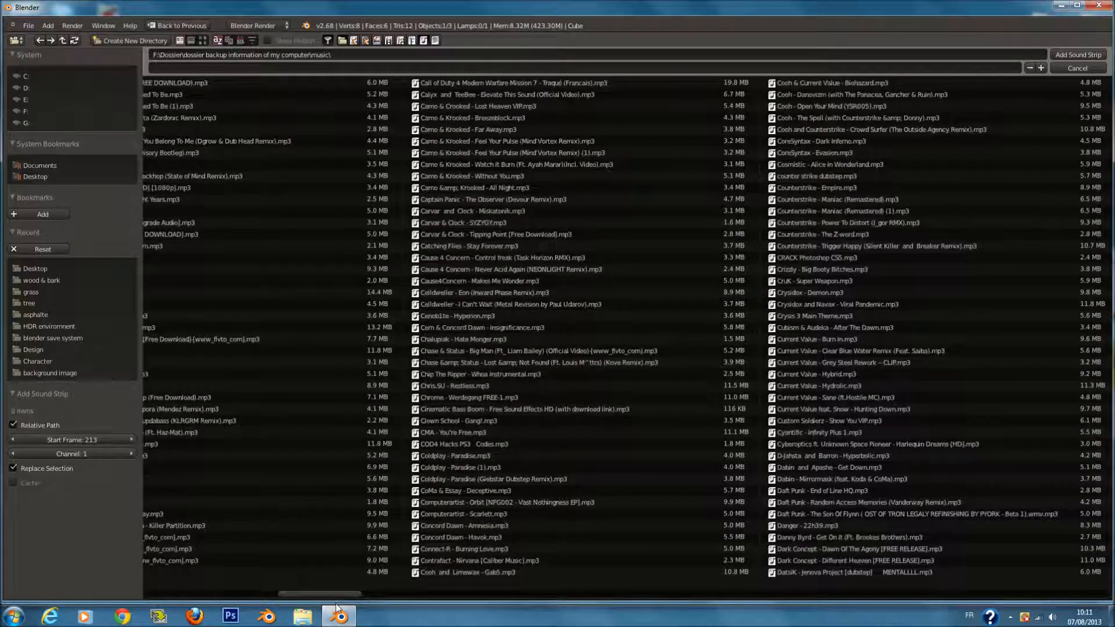
{"action": "scroll", "coordinate": [339, 609], "scroll_direction": "down", "scroll_amount": 3}
{"action": "scroll", "coordinate": [340, 607], "scroll_direction": "down", "scroll_amount": 8}
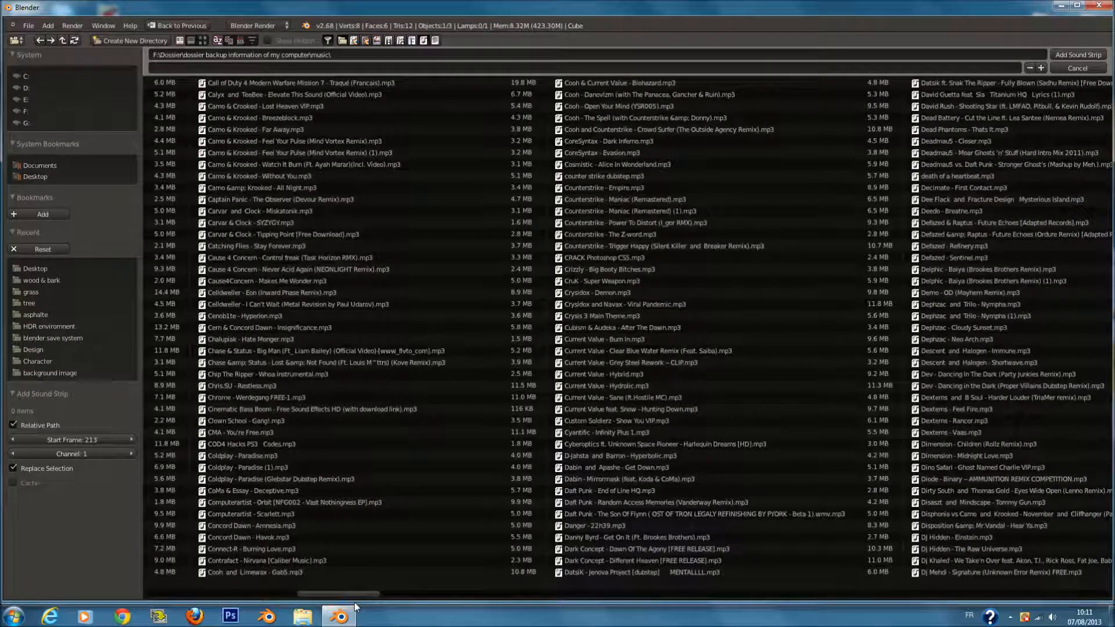
{"action": "scroll", "coordinate": [353, 600], "scroll_direction": "up", "scroll_amount": 20}
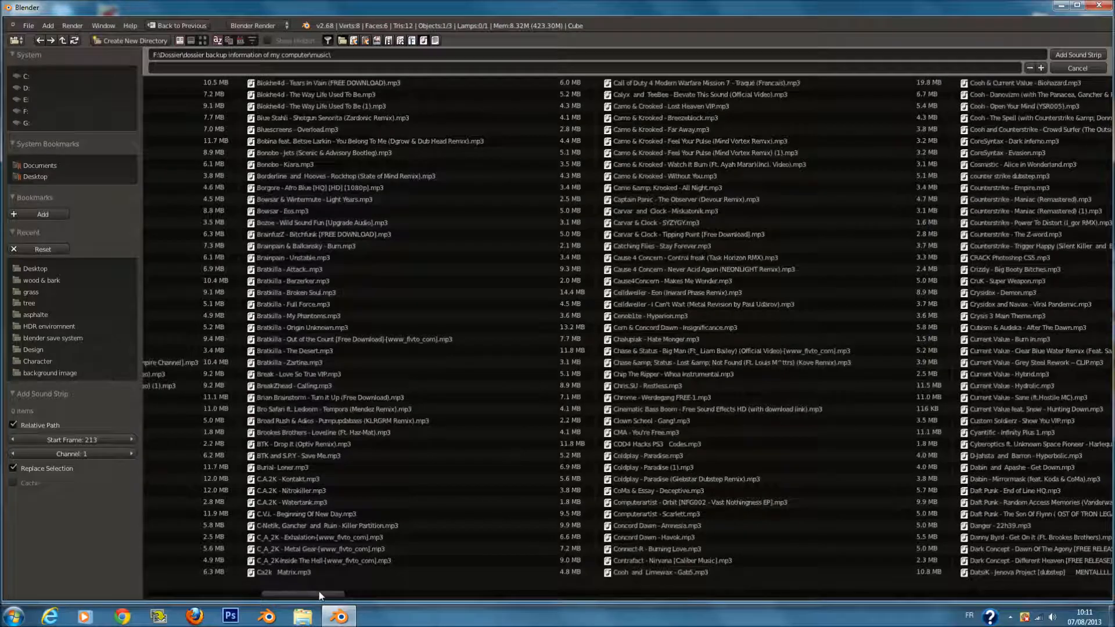
{"action": "scroll", "coordinate": [319, 591], "scroll_direction": "down", "scroll_amount": 2}
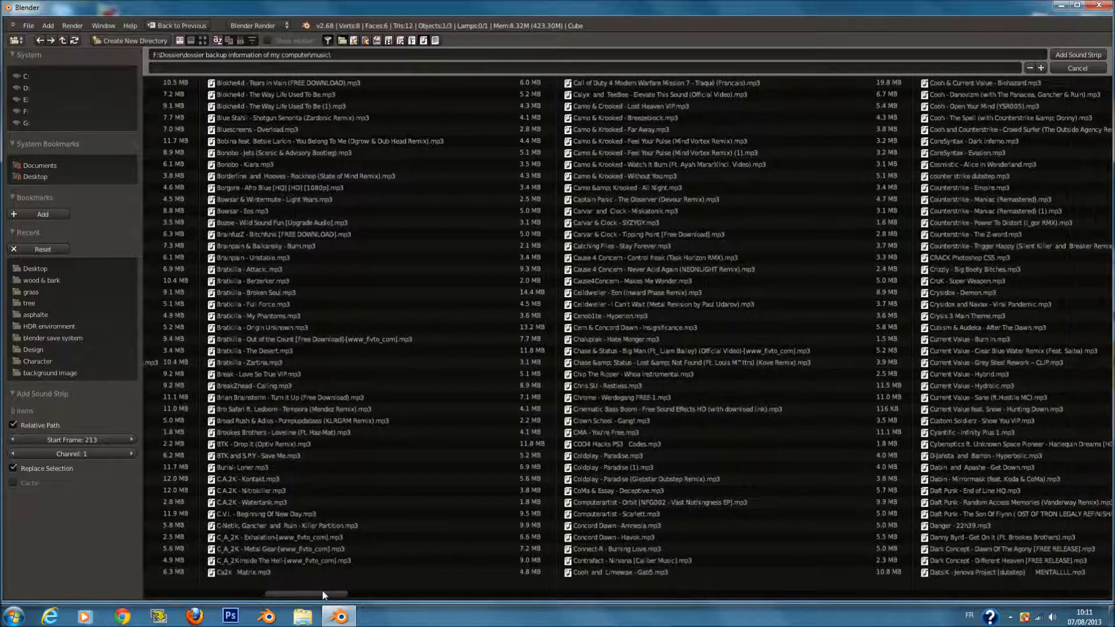
{"action": "scroll", "coordinate": [325, 594], "scroll_direction": "down", "scroll_amount": 2}
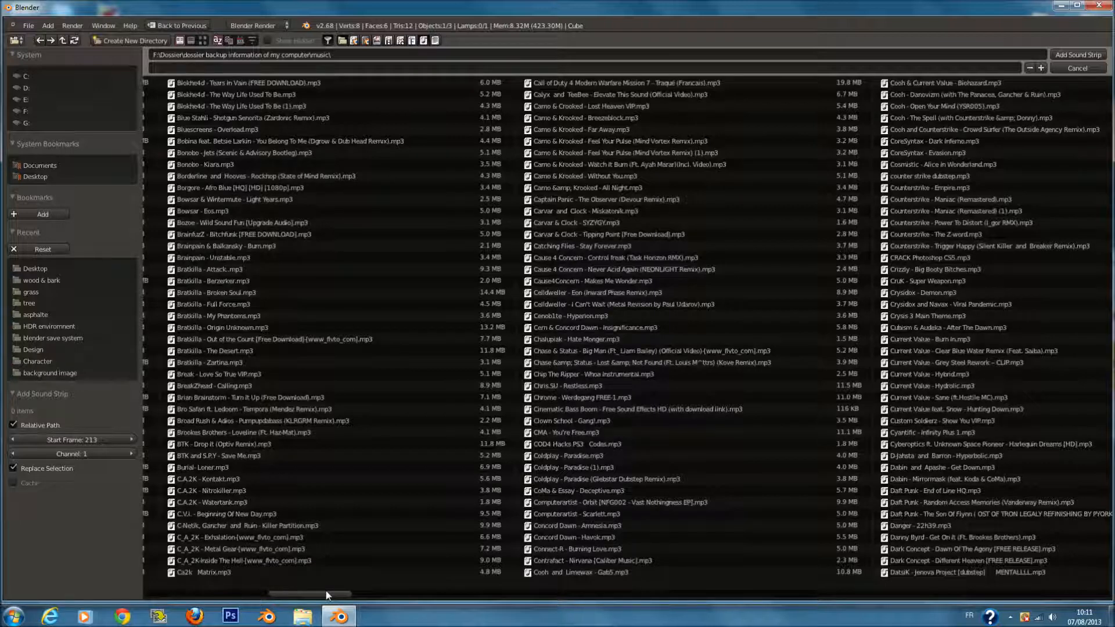
{"action": "scroll", "coordinate": [328, 595], "scroll_direction": "down", "scroll_amount": 3}
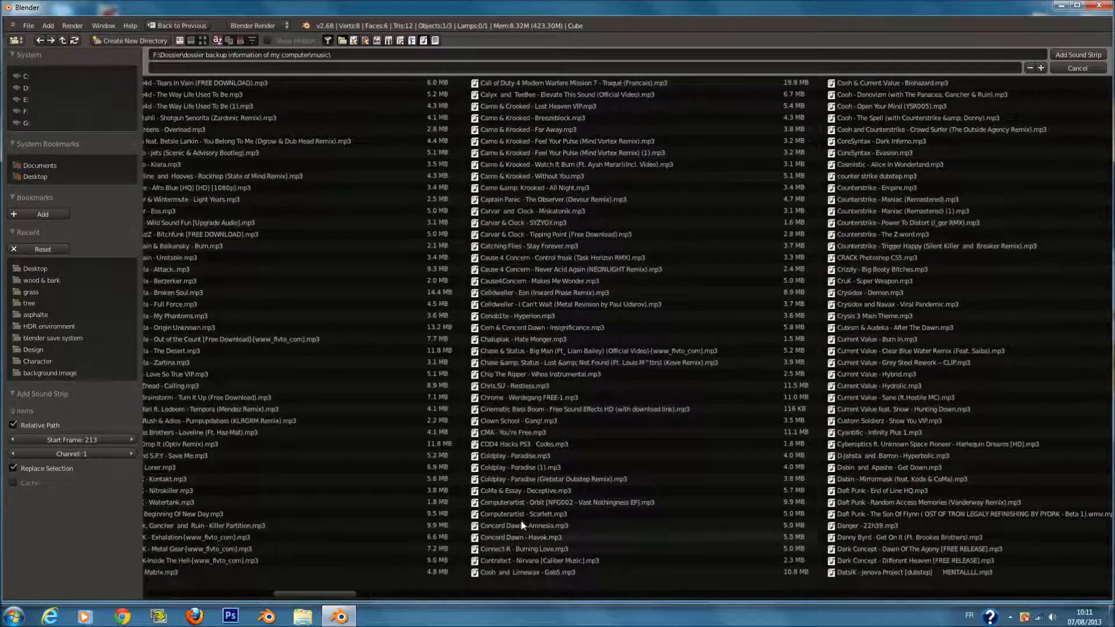
{"action": "left_click", "coordinate": [534, 515]}
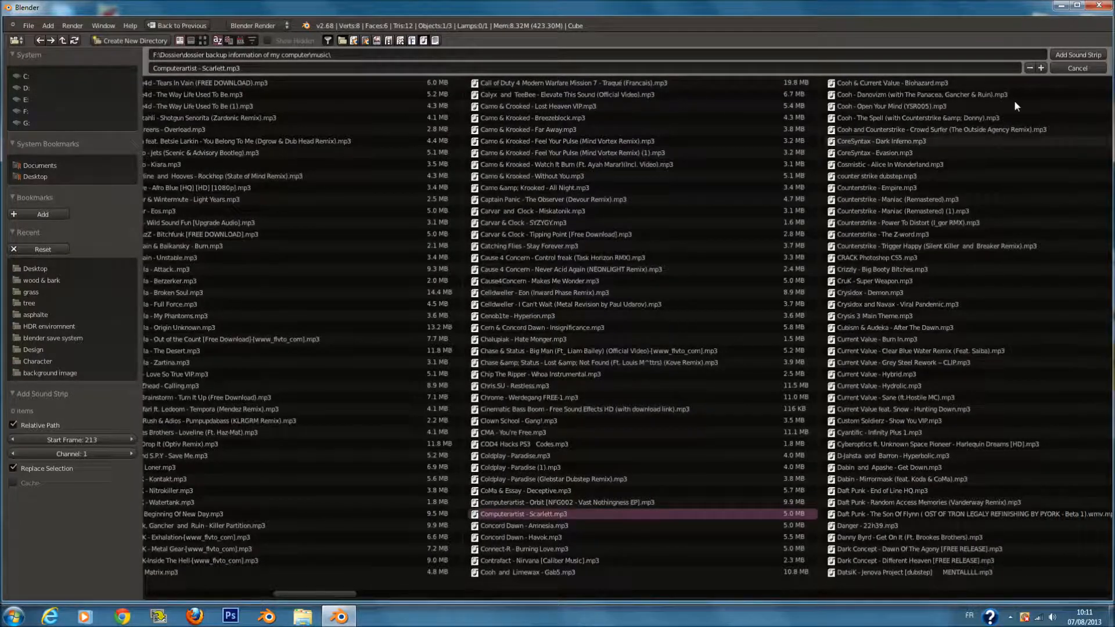
{"action": "left_click", "coordinate": [1064, 57]}
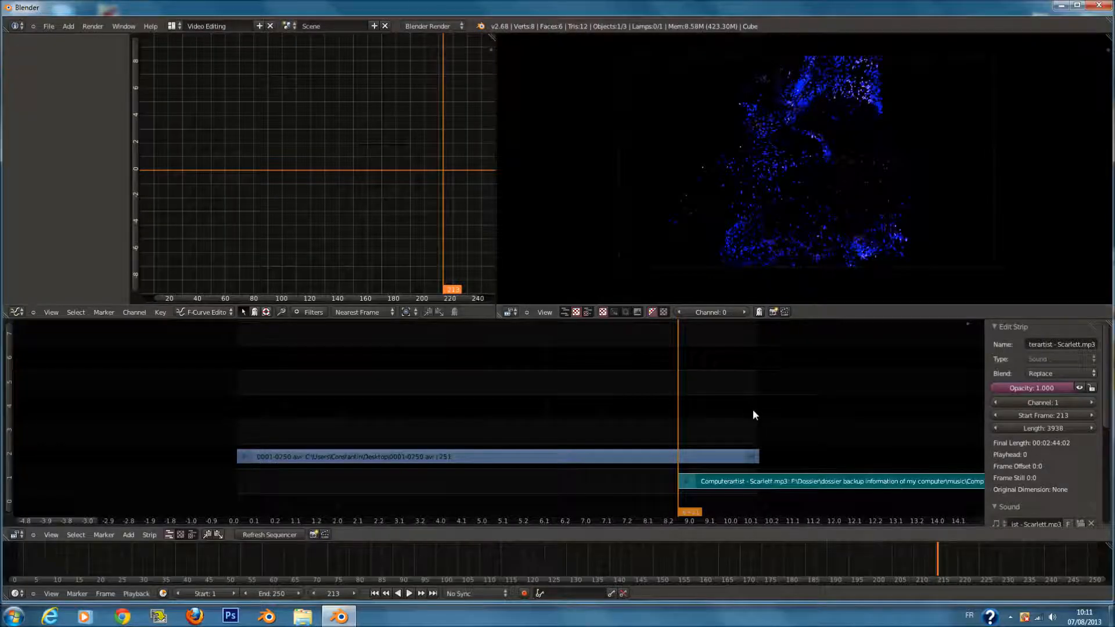
Step: Move the sound strip on channel 1 to start at frame 0, beneath the beginning of the movie strip
{"action": "key", "text": "g"}
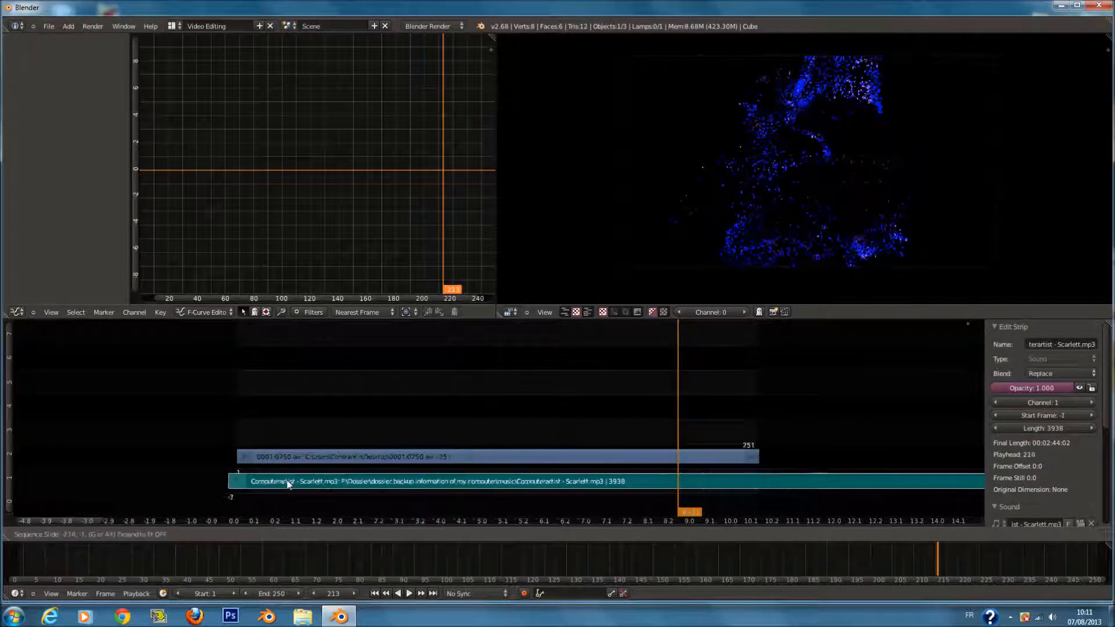
{"action": "left_click", "coordinate": [292, 485]}
{"action": "scroll", "coordinate": [337, 458], "scroll_direction": "down", "scroll_amount": 12}
{"action": "middle_click_drag", "start_coordinate": [493, 399], "coordinate": [398, 381]}
{"action": "scroll", "coordinate": [399, 385], "scroll_direction": "down", "scroll_amount": 5}
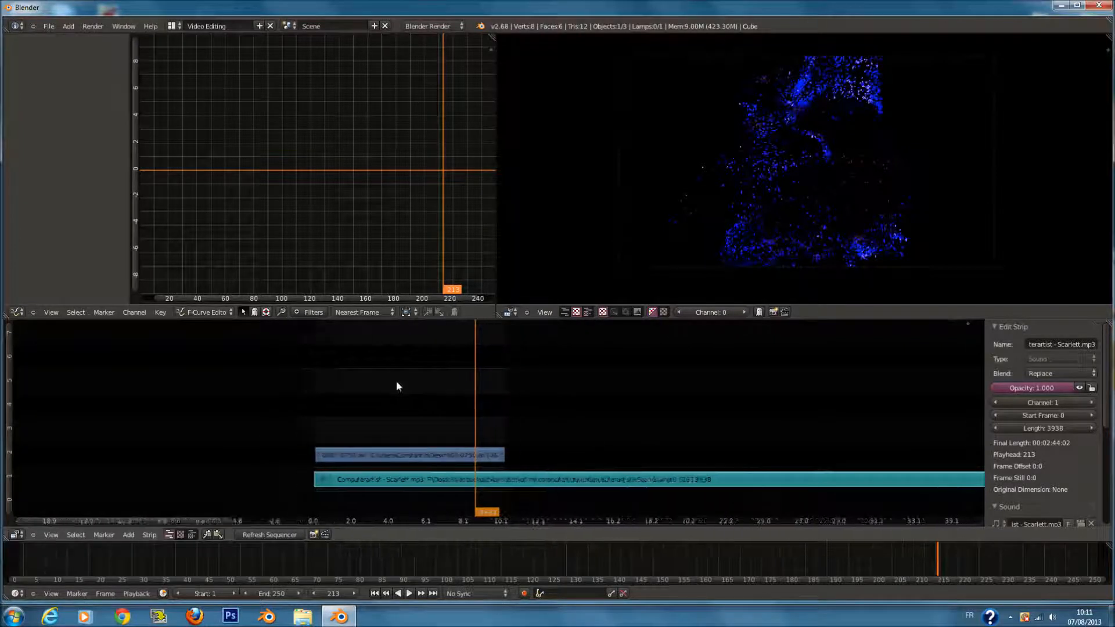
Step: Shorten the sound strip from its end to about 244 frames, close to the end of the movie strip
{"action": "scroll", "coordinate": [820, 469], "scroll_direction": "down", "scroll_amount": 5}
{"action": "middle_click_drag", "start_coordinate": [805, 467], "coordinate": [506, 419]}
{"action": "scroll", "coordinate": [517, 418], "scroll_direction": "down", "scroll_amount": 1}
{"action": "right_click", "coordinate": [821, 481]}
{"action": "middle_click_drag", "start_coordinate": [774, 474], "coordinate": [895, 468]}
{"action": "key", "text": "g"}
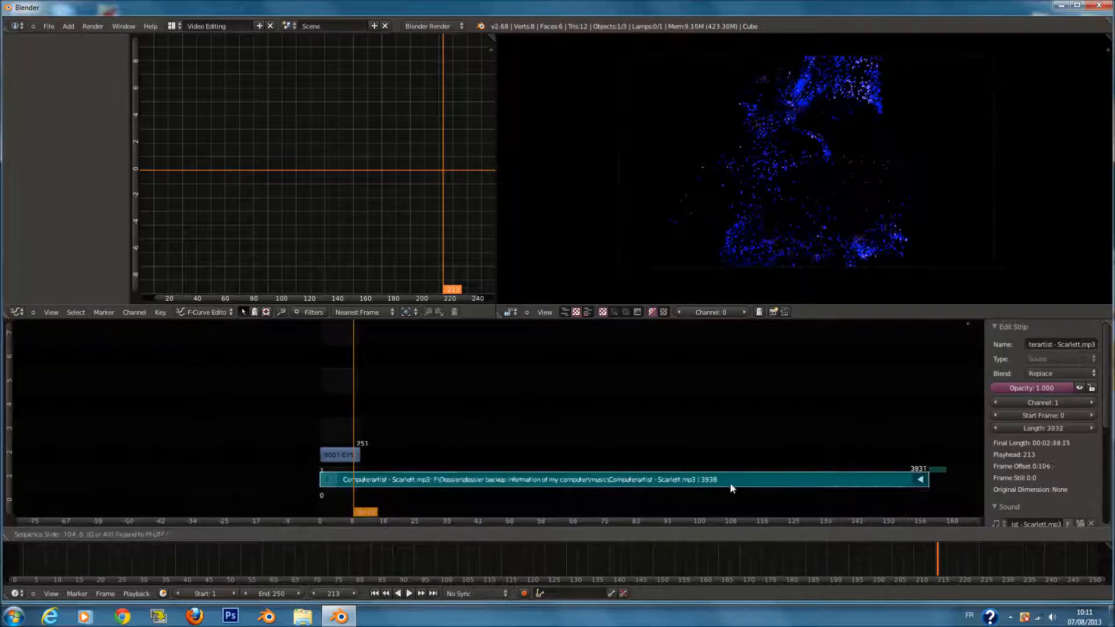
{"action": "left_click", "coordinate": [224, 504]}
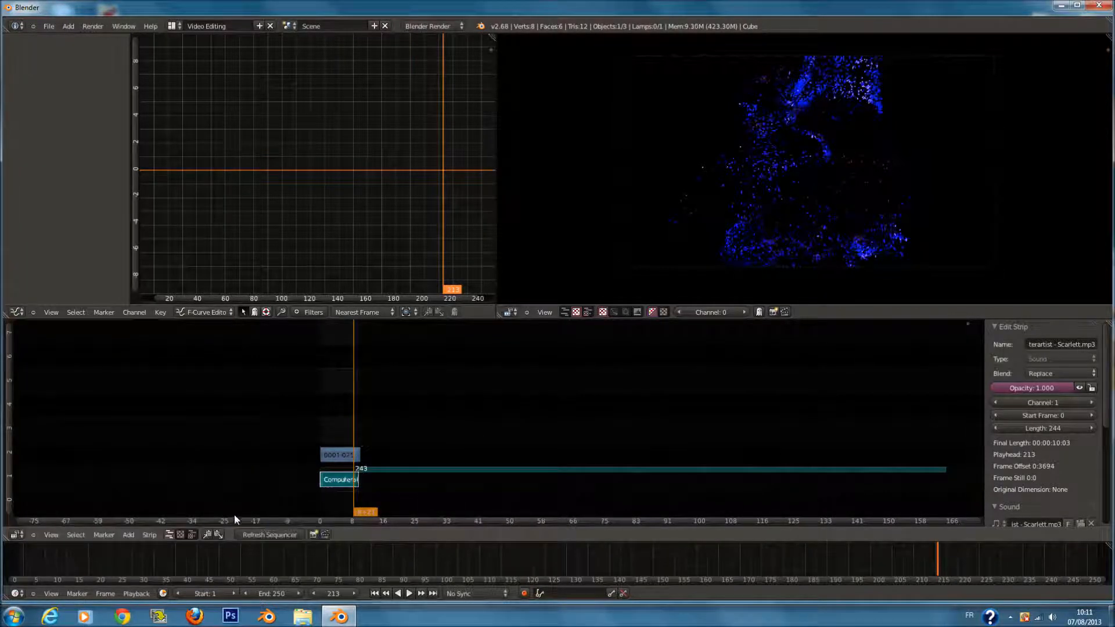
Step: Fine-tune the sound strip's end so the strip is 251 frames long and matches the movie strip's end
{"action": "key", "text": "KP_Decimal"}
{"action": "scroll", "coordinate": [510, 434], "scroll_direction": "up", "scroll_amount": 1}
{"action": "scroll", "coordinate": [510, 434], "scroll_direction": "down", "scroll_amount": 1}
{"action": "key", "text": "g"}
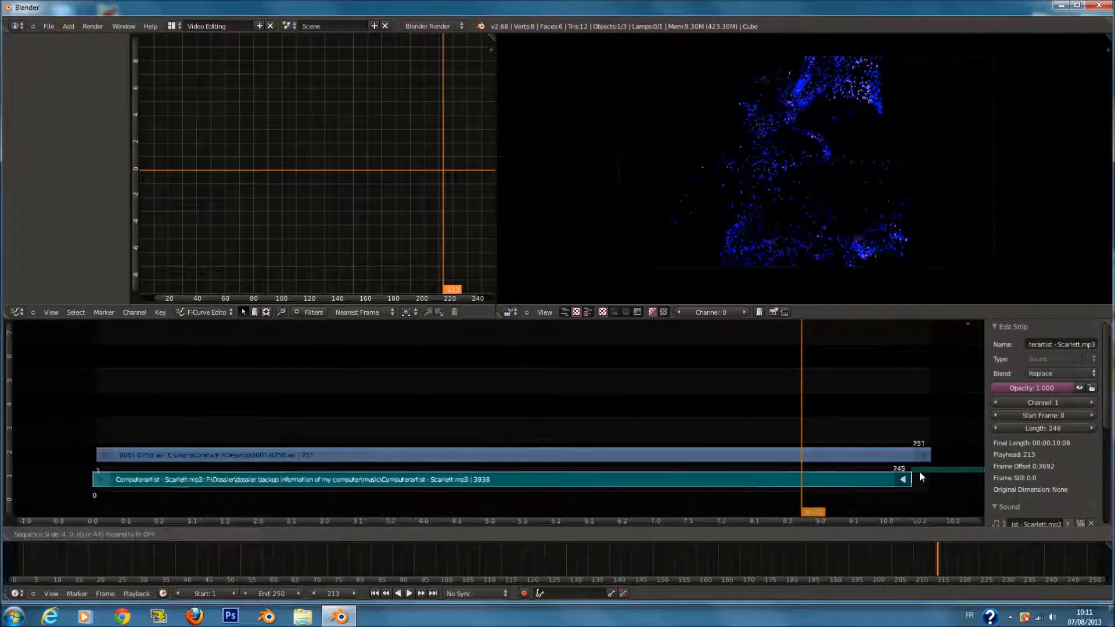
{"action": "left_click", "coordinate": [934, 476]}
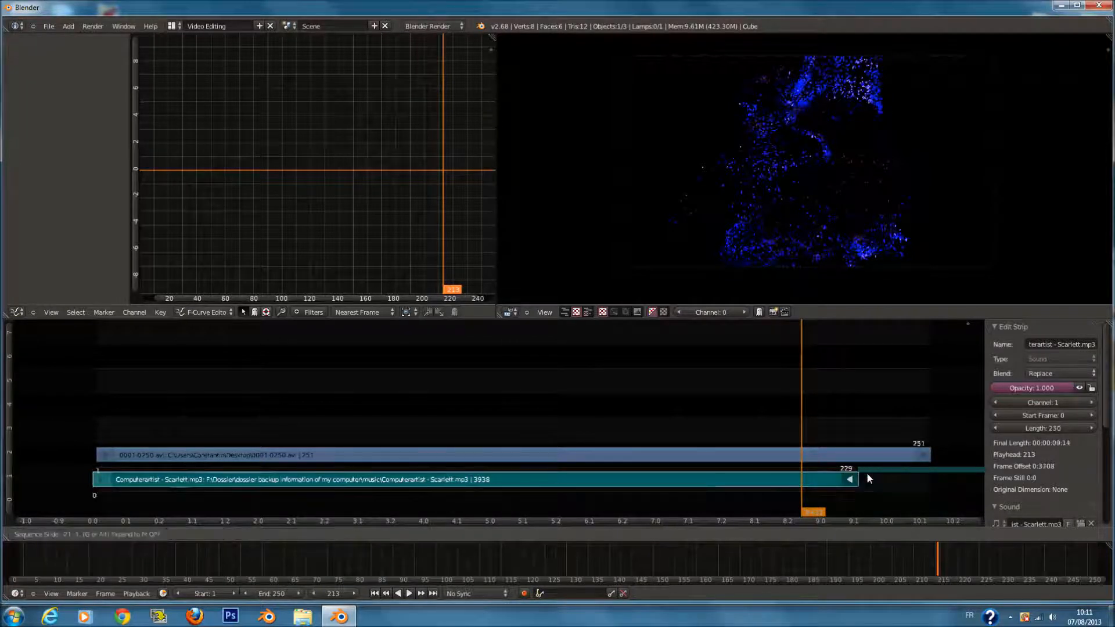
{"action": "right_click", "coordinate": [89, 483]}
{"action": "key", "text": "g"}
{"action": "key", "text": "Escape"}
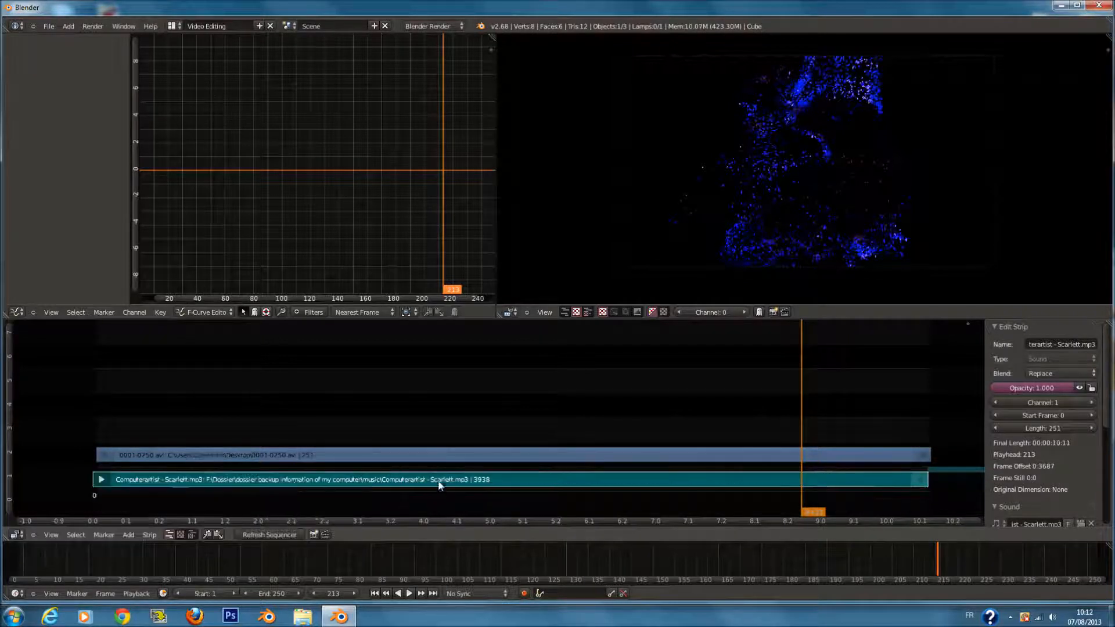
{"action": "key", "text": "g"}
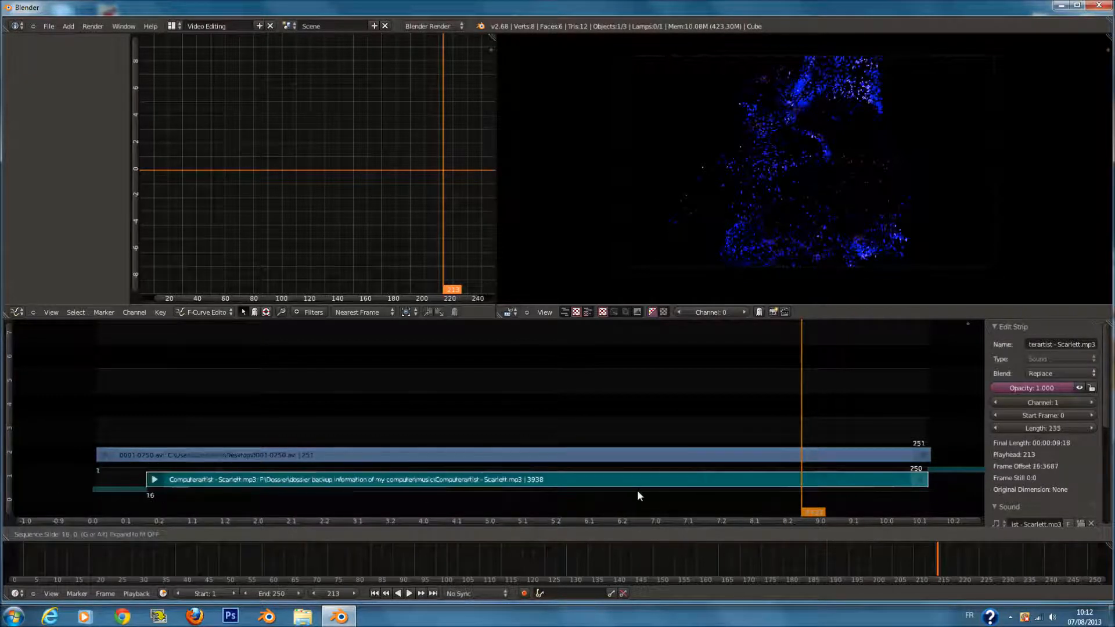
{"action": "key", "text": "Escape"}
Step: Play the sequence from frame 0 to preview the movie with its music, and stop around frame 50
{"action": "scroll", "coordinate": [643, 482], "scroll_direction": "down", "scroll_amount": 1}
{"action": "left_click", "coordinate": [137, 465]}
{"action": "middle_click_drag", "start_coordinate": [137, 466], "coordinate": [216, 462]}
{"action": "scroll", "coordinate": [323, 453], "scroll_direction": "up", "scroll_amount": 1}
{"action": "scroll", "coordinate": [394, 455], "scroll_direction": "down", "scroll_amount": 4}
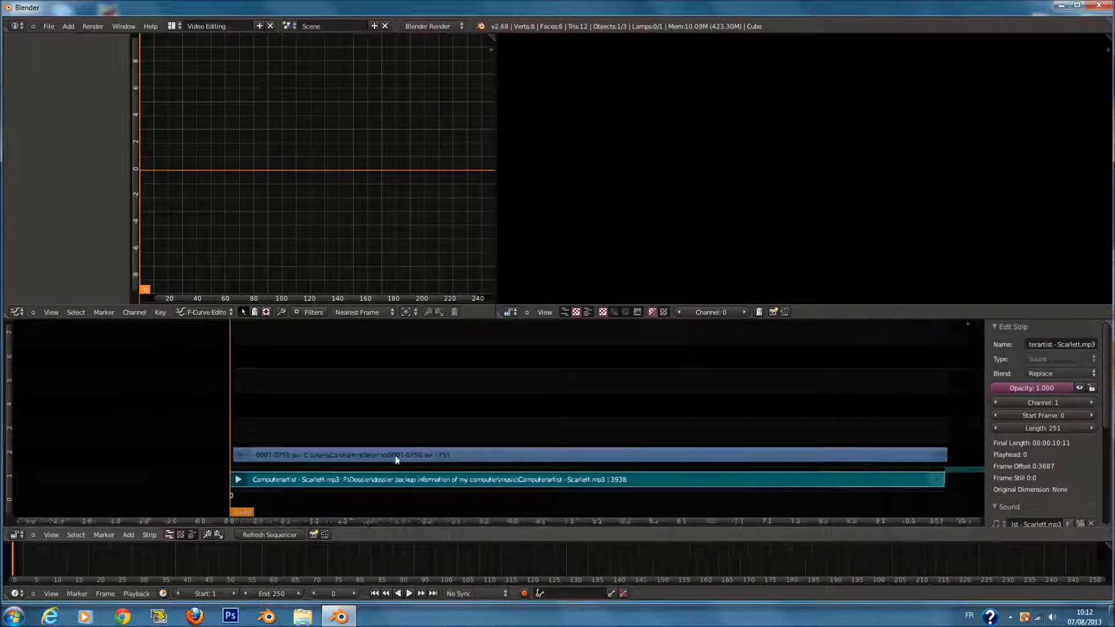
{"action": "middle_click_drag", "start_coordinate": [435, 445], "coordinate": [418, 439]}
{"action": "scroll", "coordinate": [439, 443], "scroll_direction": "up", "scroll_amount": 2}
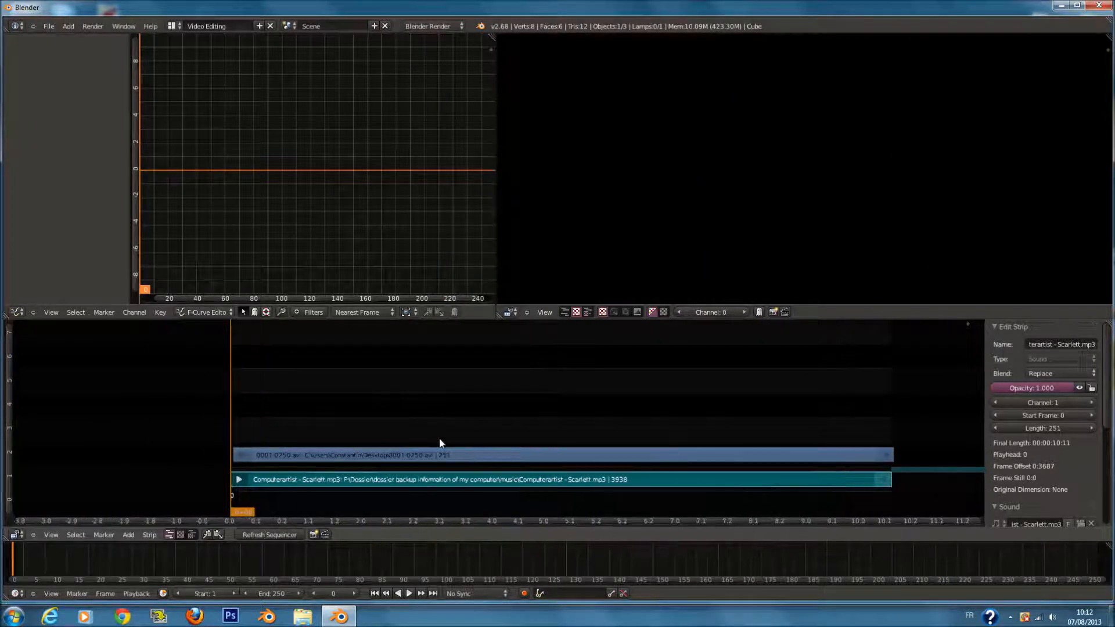
{"action": "right_click", "coordinate": [679, 487]}
{"action": "key", "text": "alt+a"}
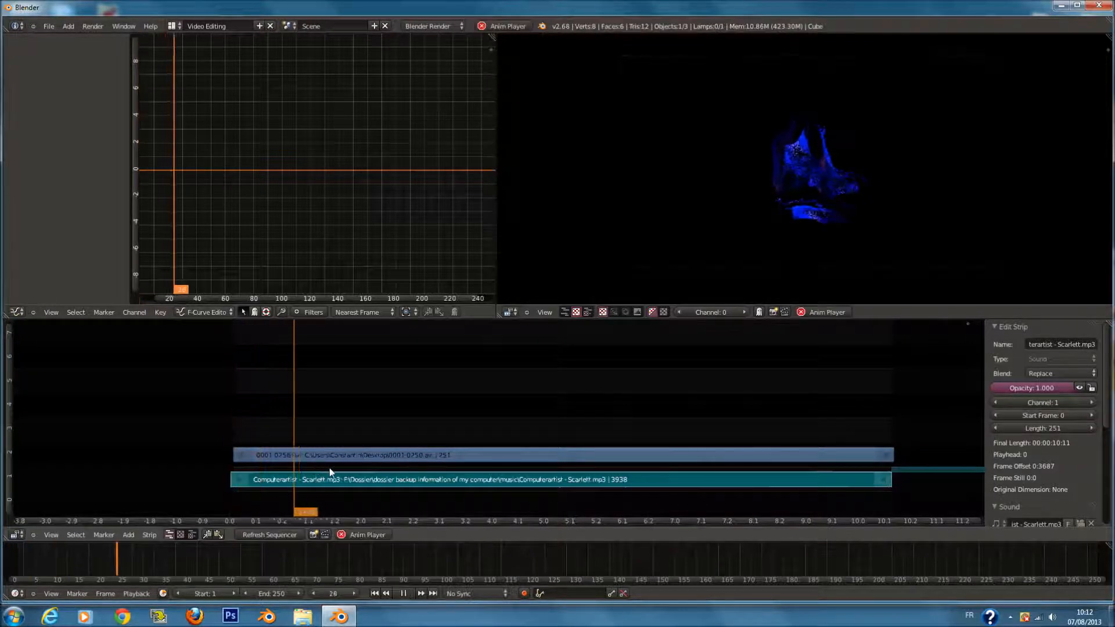
{"action": "key", "text": "alt+a"}
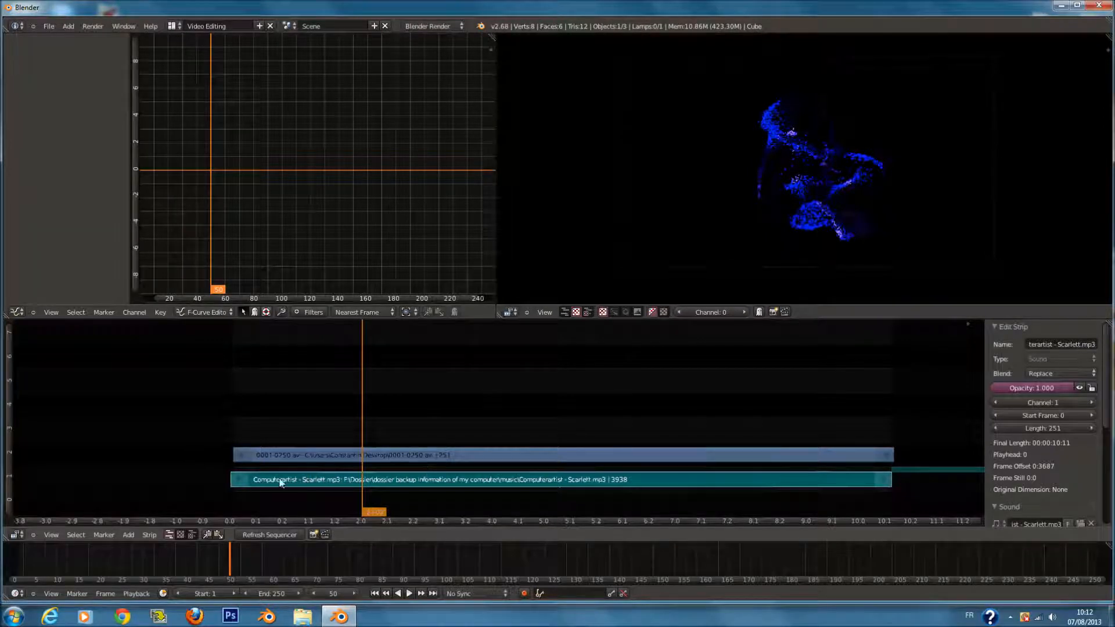
Step: Examine the sound strip's volume, pitch and pan settings, and scrub through the first 60 frames before returning to frame 0
{"action": "left_click", "coordinate": [237, 484]}
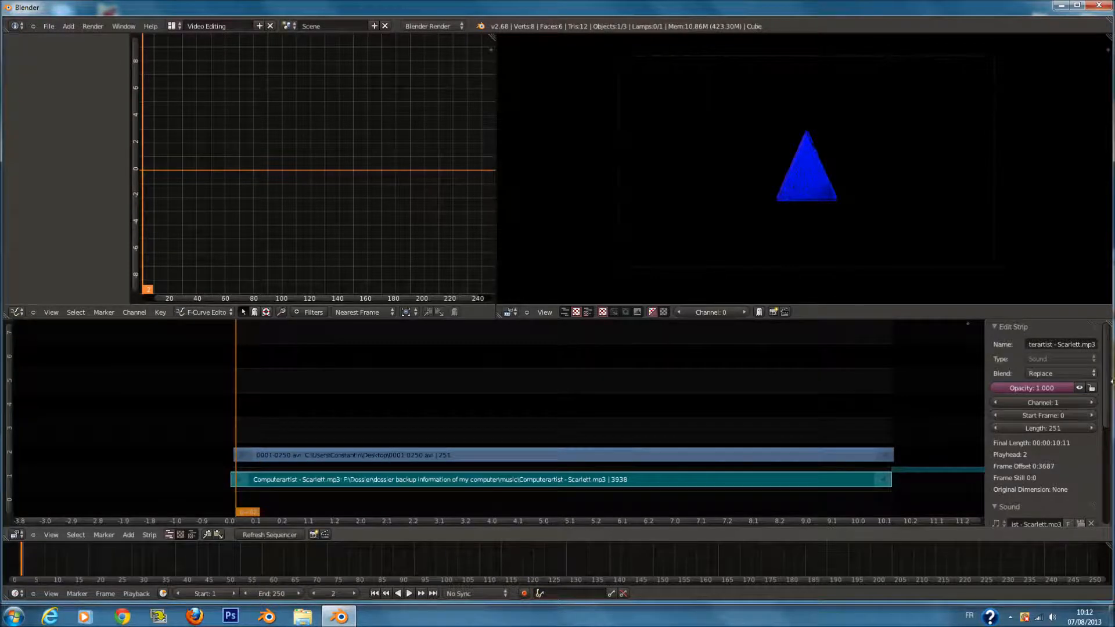
{"action": "scroll", "coordinate": [1080, 420], "scroll_direction": "down", "scroll_amount": 8}
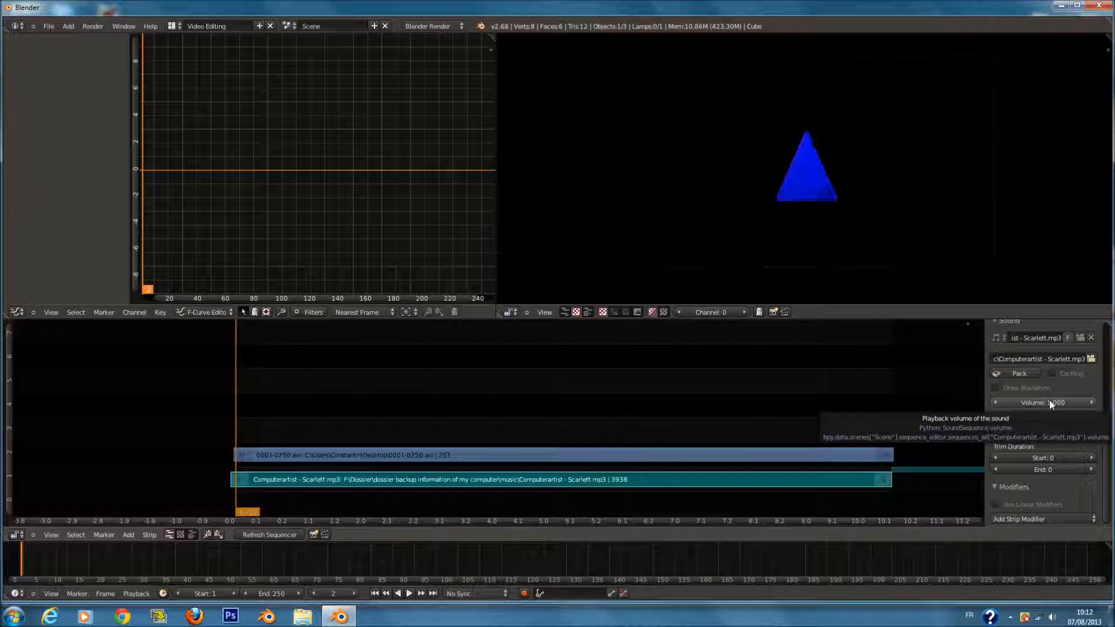
{"action": "left_click", "coordinate": [326, 481]}
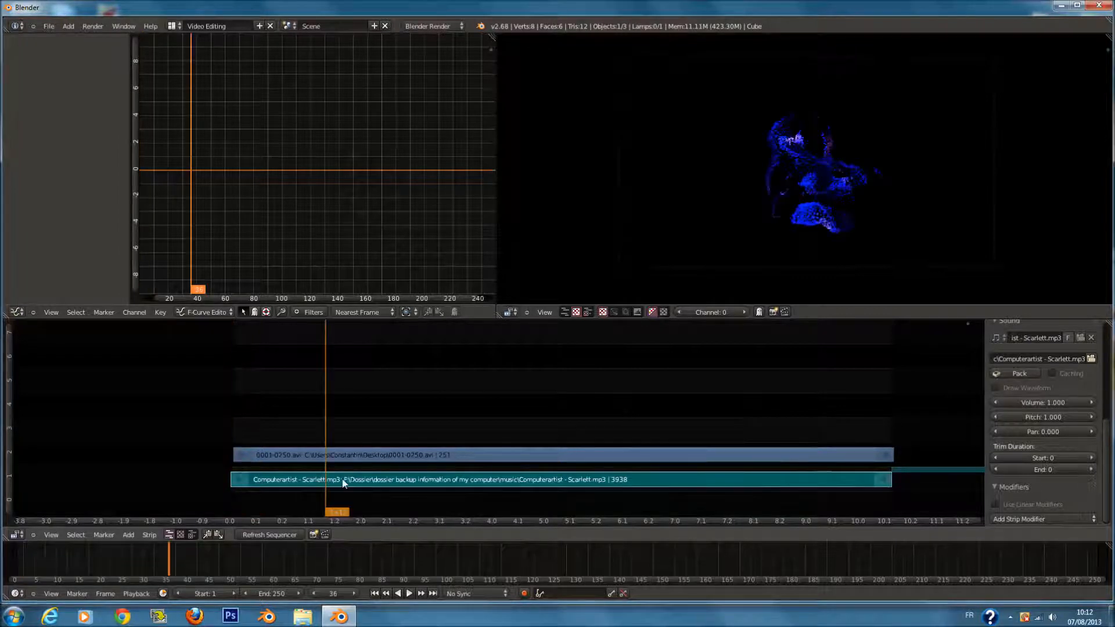
{"action": "left_click_drag", "start_coordinate": [343, 483], "coordinate": [391, 485]}
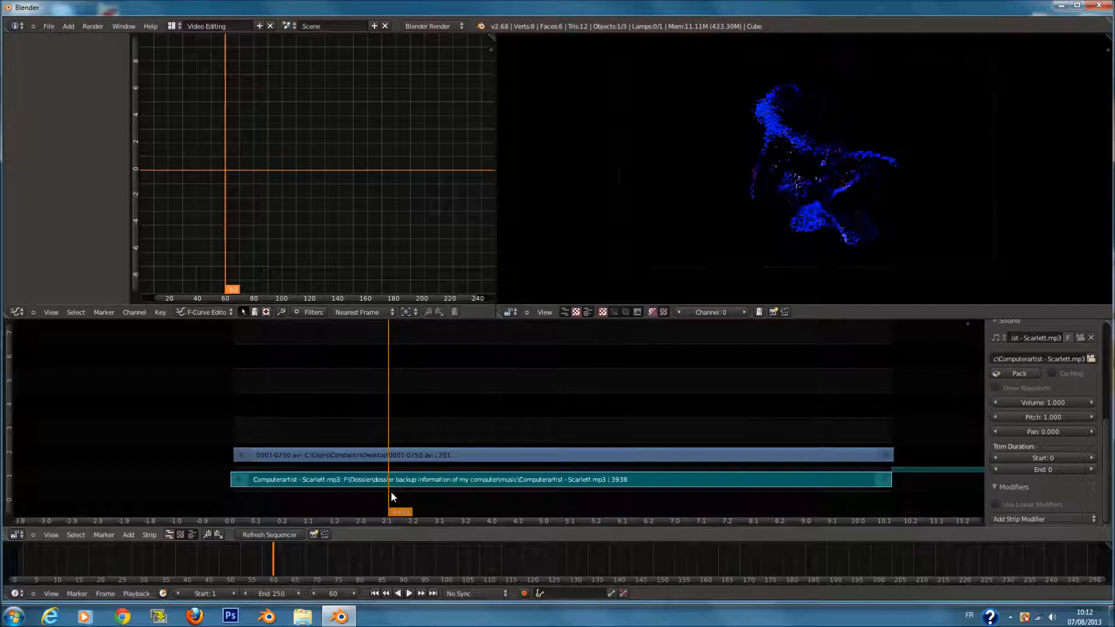
{"action": "mouse_move", "coordinate": [225, 490]}
{"action": "left_mouse_down"}
{"action": "mouse_move", "coordinate": [435, 493]}
{"action": "mouse_move", "coordinate": [231, 500]}
{"action": "left_mouse_up"}
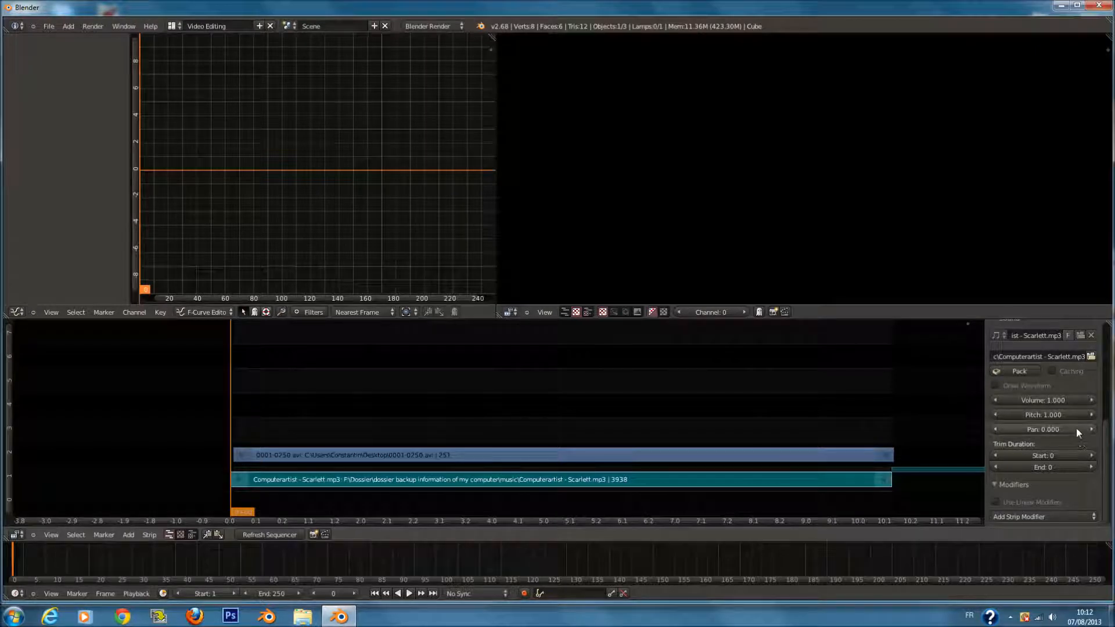
Step: Select the movie strip and examine the strip modifiers and effect strip types available for it
{"action": "left_click", "coordinate": [669, 454]}
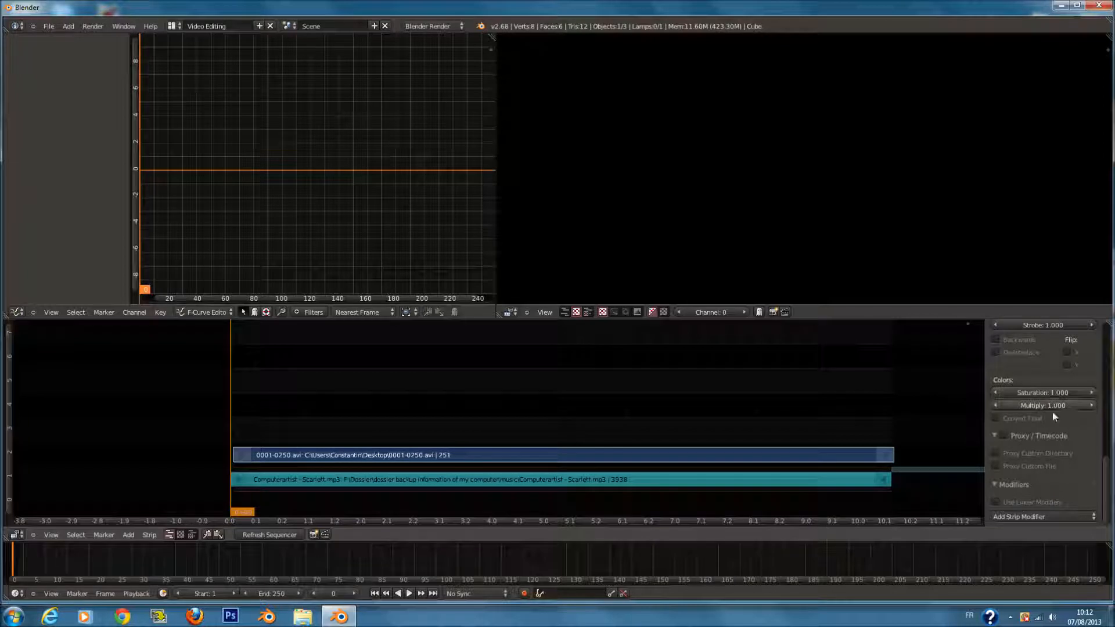
{"action": "left_click", "coordinate": [1048, 516]}
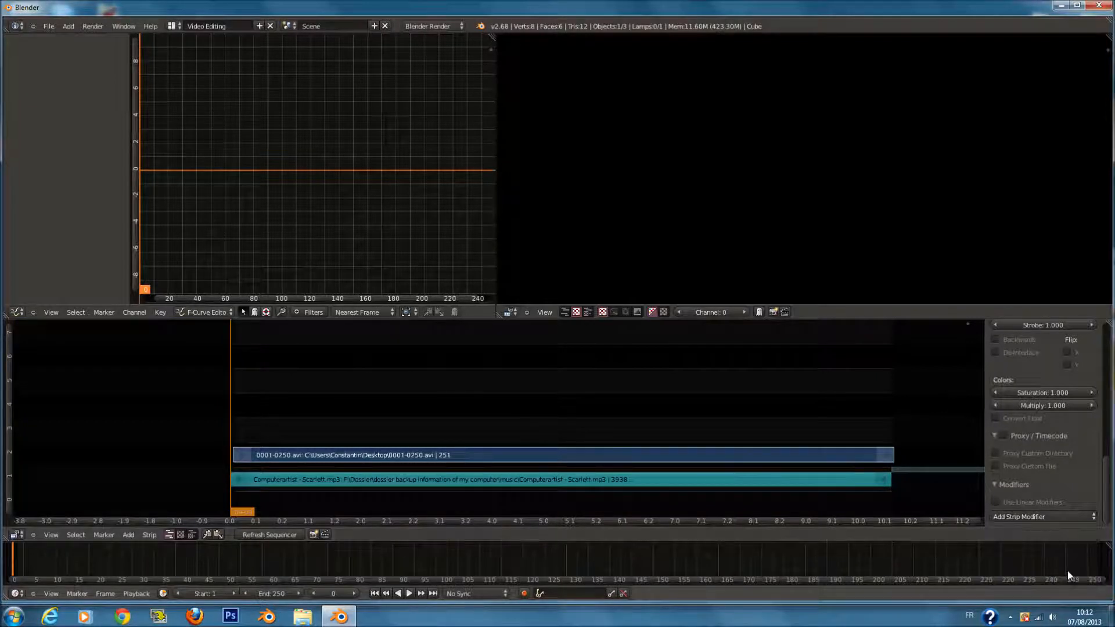
{"action": "left_click", "coordinate": [1040, 517]}
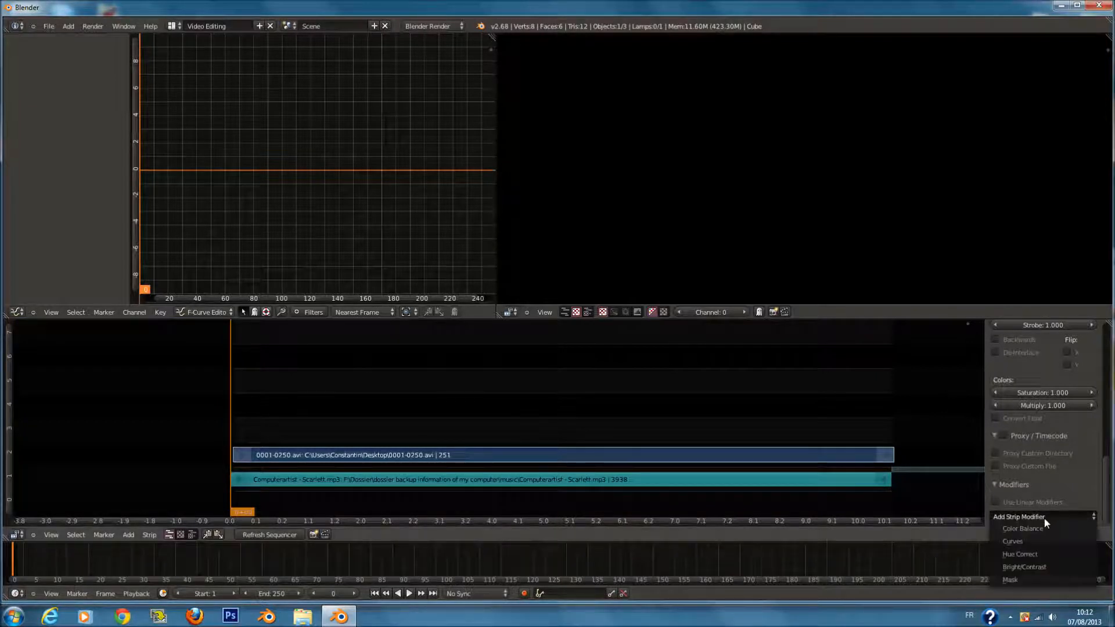
{"action": "left_click", "coordinate": [128, 535]}
{"action": "mouse_move", "coordinate": [150, 453]}
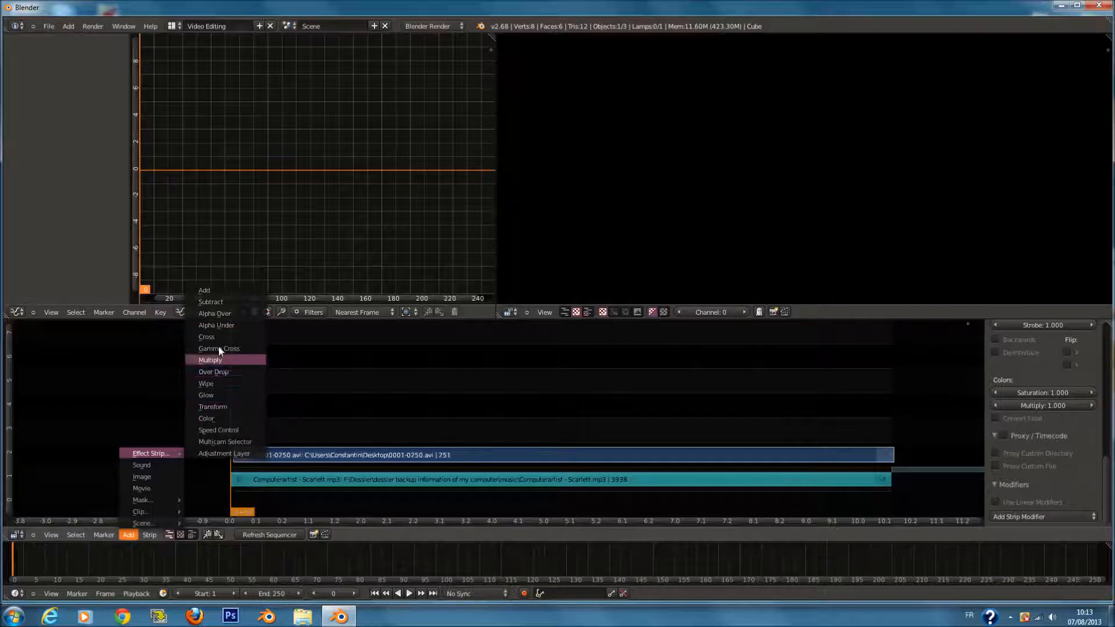
Step: Move the movie strip one frame earlier to start at frame 0 with the sound strip, and deselect all strips
{"action": "scroll", "coordinate": [513, 429], "scroll_direction": "down", "scroll_amount": 2}
{"action": "scroll", "coordinate": [529, 424], "scroll_direction": "up", "scroll_amount": 1}
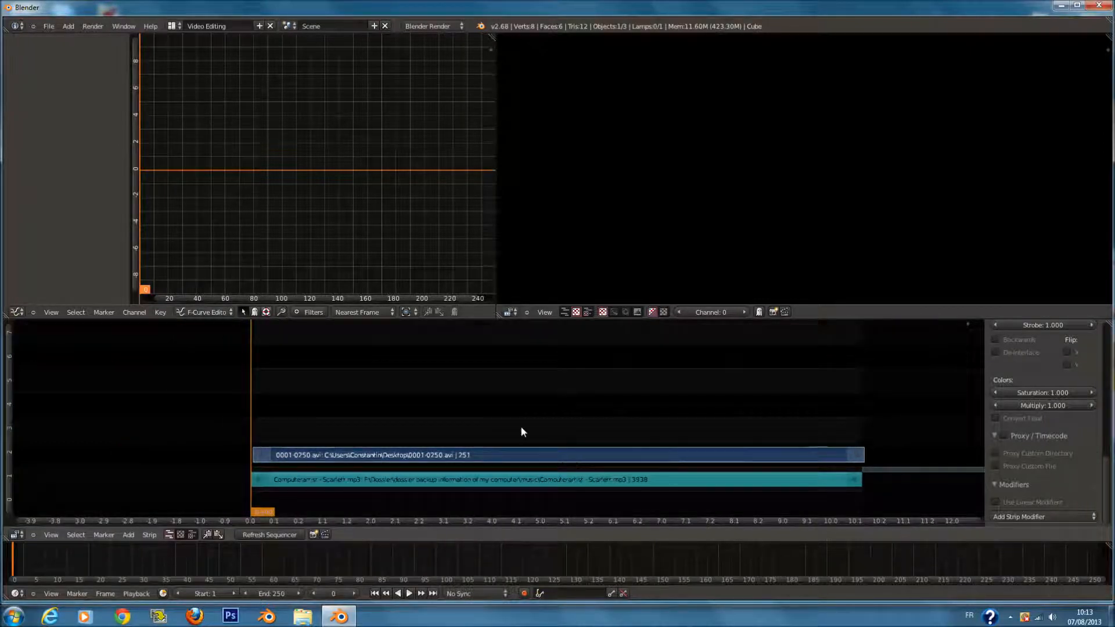
{"action": "middle_click_drag", "start_coordinate": [518, 426], "coordinate": [497, 421]}
{"action": "key", "text": "a"}
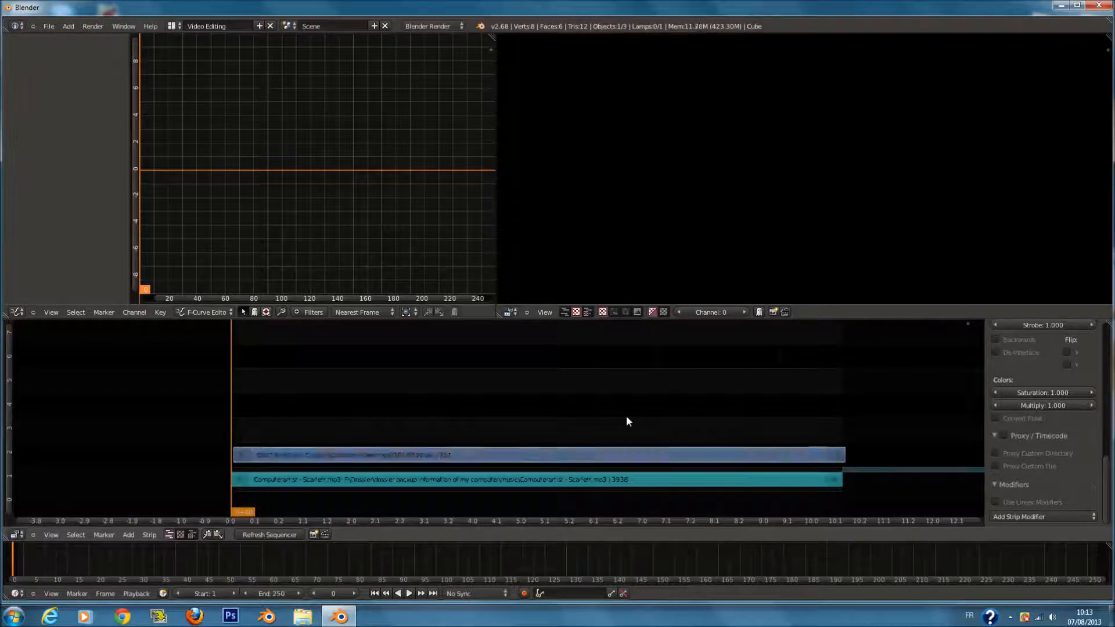
{"action": "key", "text": "a"}
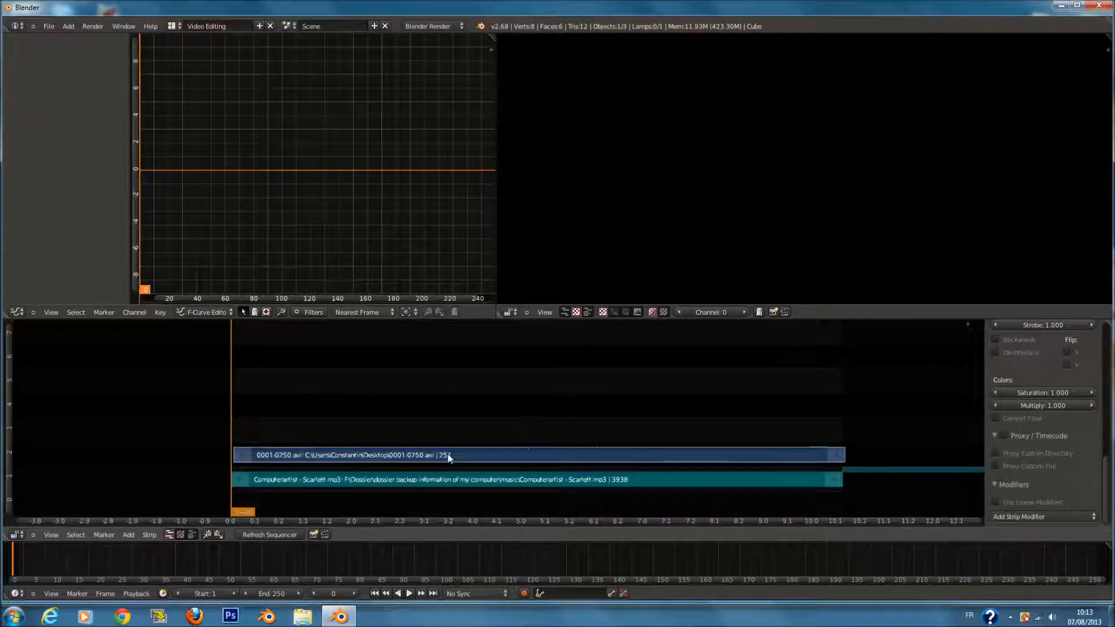
{"action": "right_click", "coordinate": [480, 457]}
{"action": "key", "text": "g"}
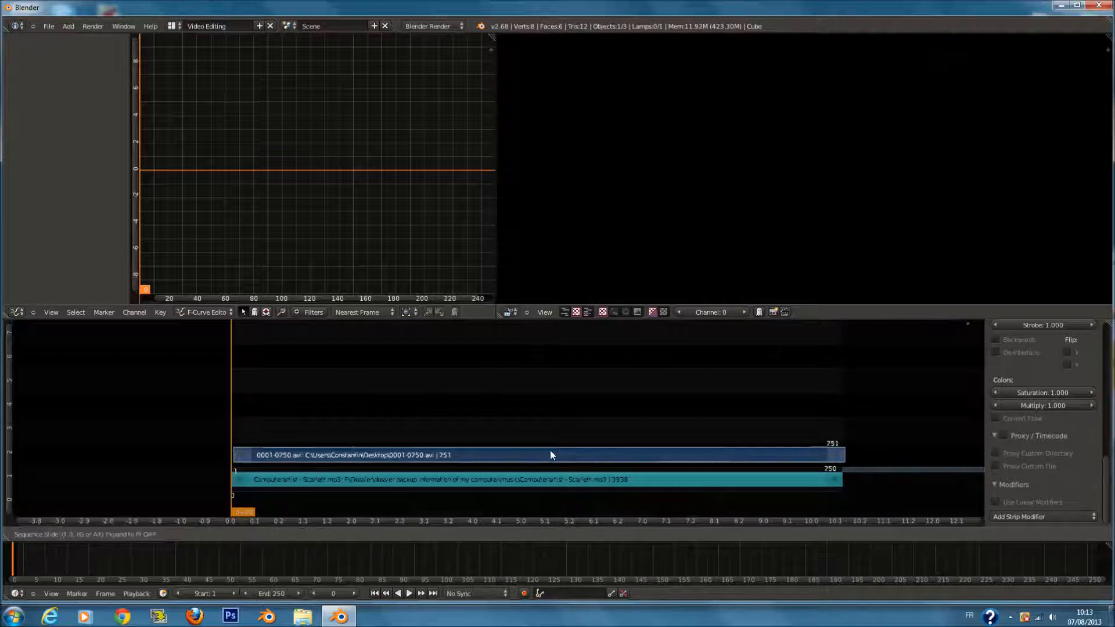
{"action": "left_click", "coordinate": [549, 451]}
{"action": "key", "text": "a"}
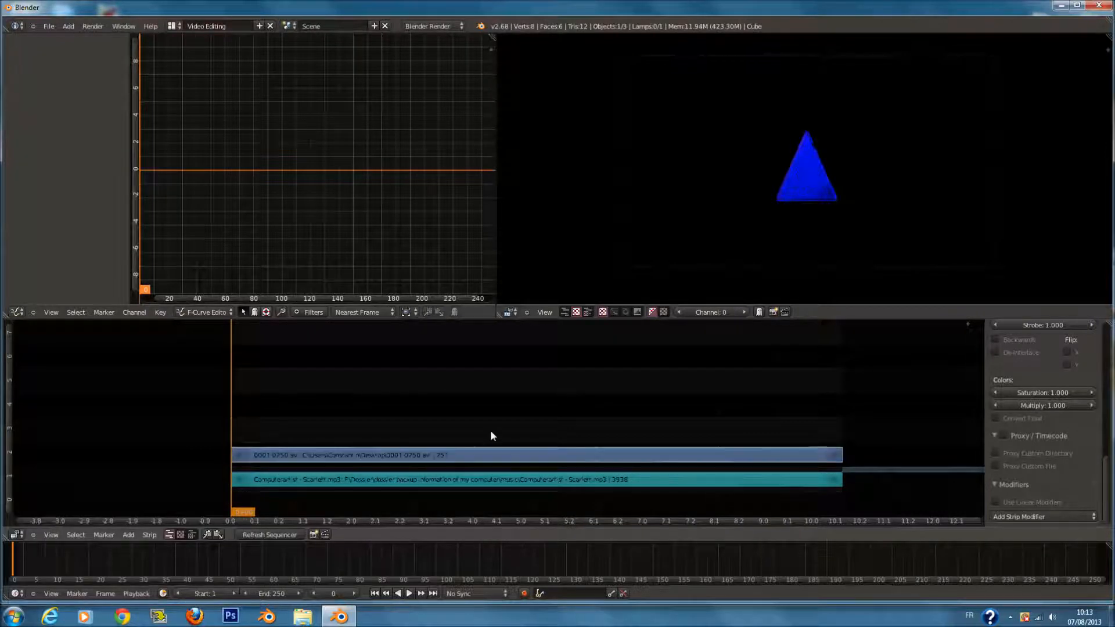
Step: Switch to the Default screen layout and set the render resolution percentage to 100%
{"action": "left_click", "coordinate": [175, 26]}
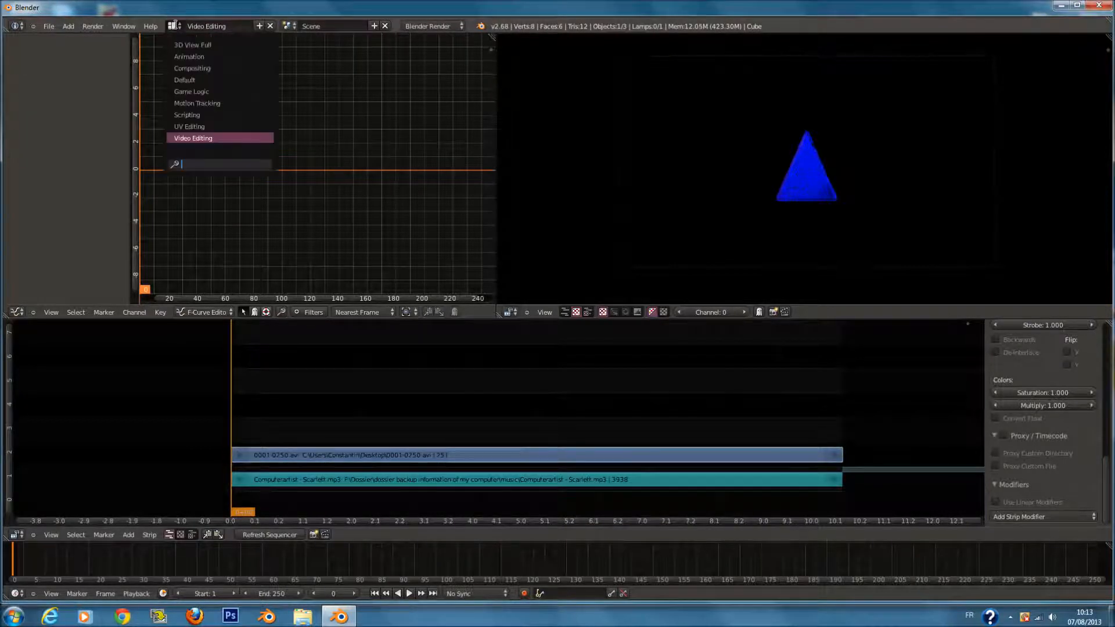
{"action": "left_click", "coordinate": [197, 80]}
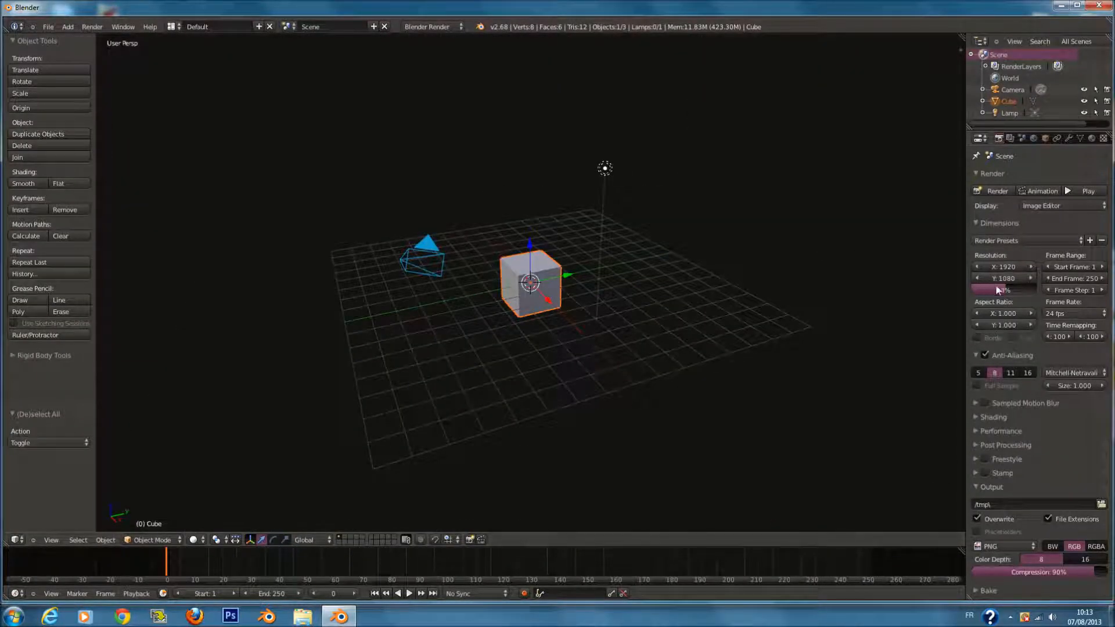
{"action": "left_click_drag", "start_coordinate": [1001, 292], "coordinate": [1077, 290]}
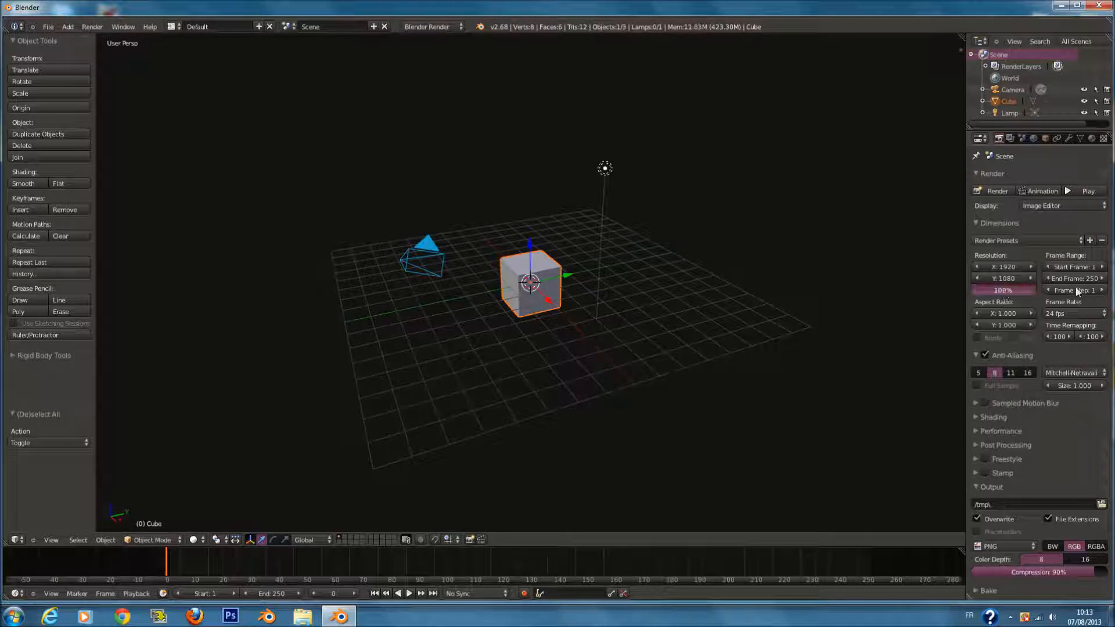
Step: Collapse the Render, Dimensions and Anti-Aliasing settings, keep the Output settings expanded, and widen the properties area
{"action": "left_click", "coordinate": [1001, 176]}
{"action": "left_click", "coordinate": [1008, 189]}
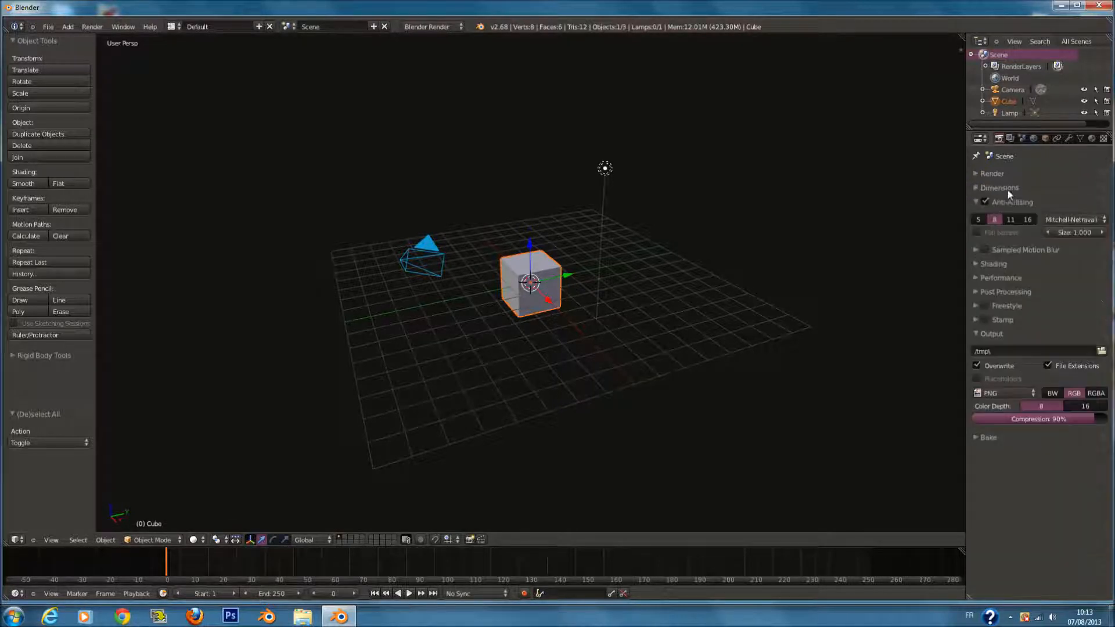
{"action": "left_click", "coordinate": [1010, 202]}
{"action": "left_click", "coordinate": [1008, 301]}
{"action": "left_click", "coordinate": [1005, 300]}
{"action": "left_click_drag", "start_coordinate": [967, 354], "coordinate": [879, 357]}
Step: Set the output file format to H.264 and choose the H264 encoding preset, keeping the AVI format and H.264 codec
{"action": "left_click", "coordinate": [949, 360]}
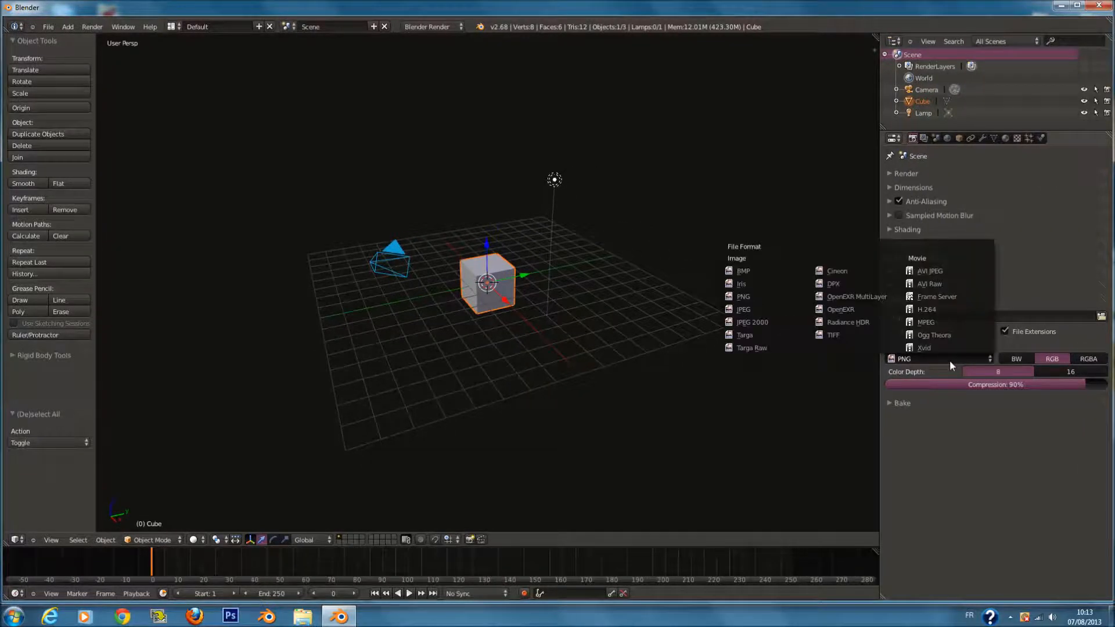
{"action": "left_click", "coordinate": [949, 308]}
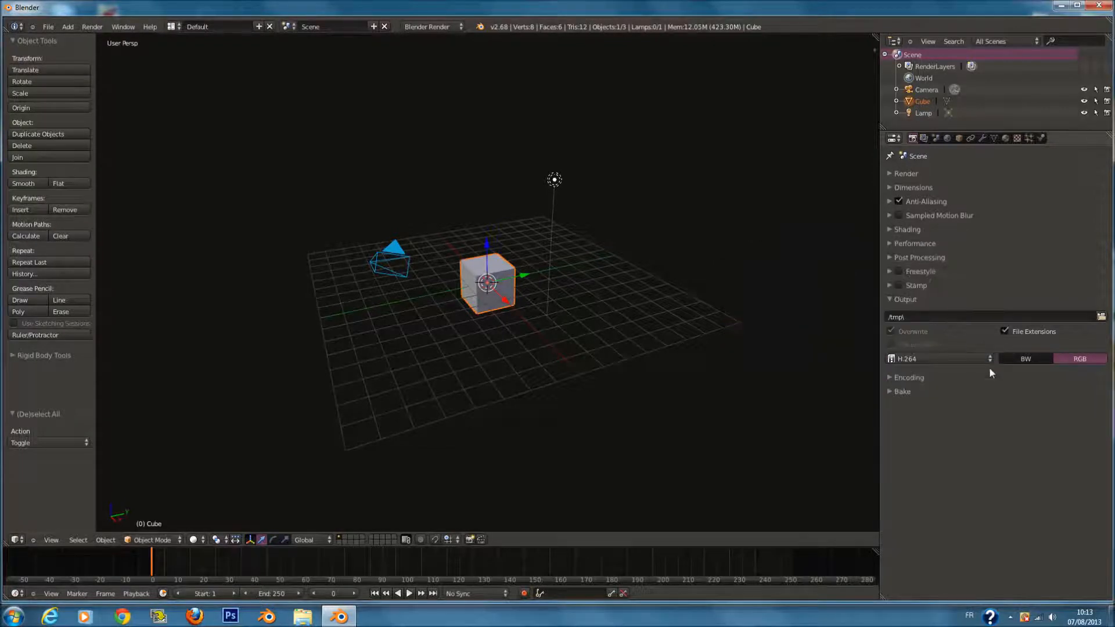
{"action": "left_click", "coordinate": [946, 378]}
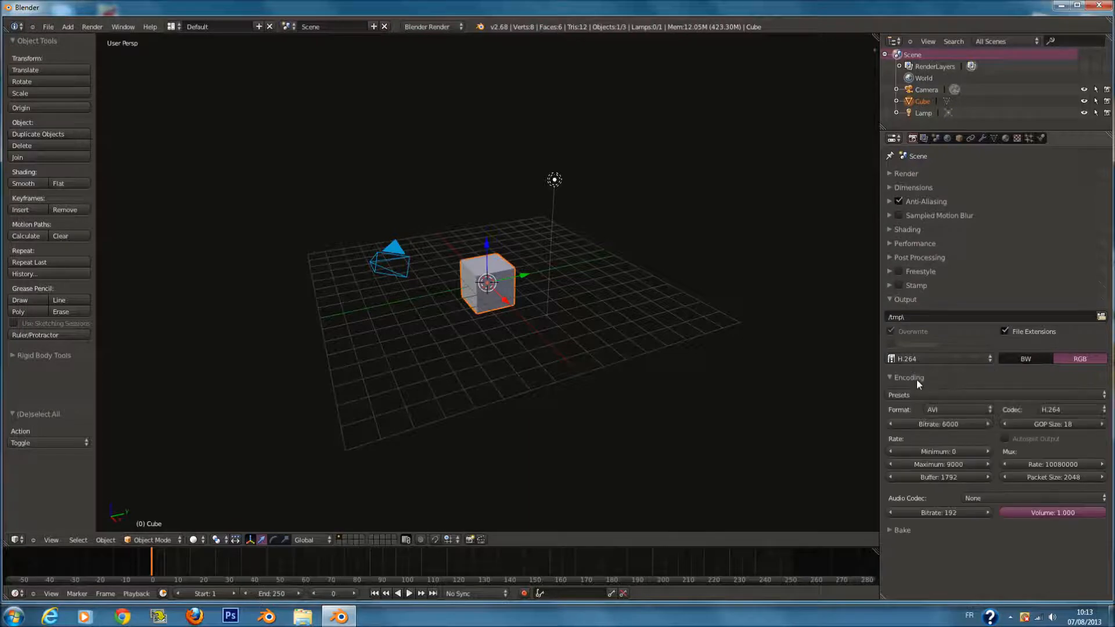
{"action": "left_click", "coordinate": [948, 397]}
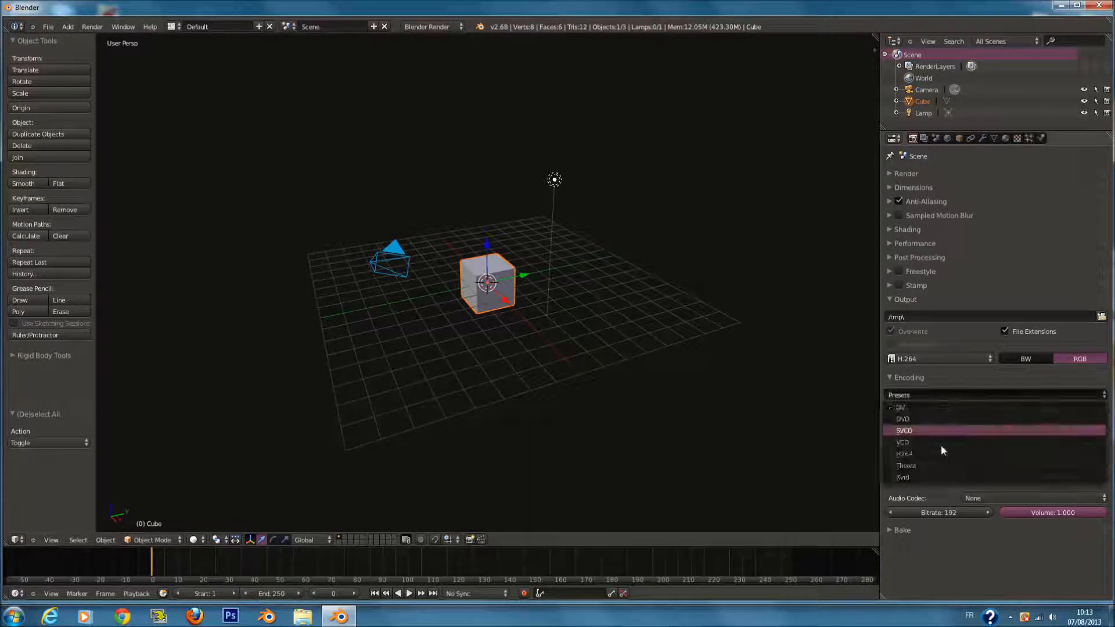
{"action": "left_click", "coordinate": [926, 454]}
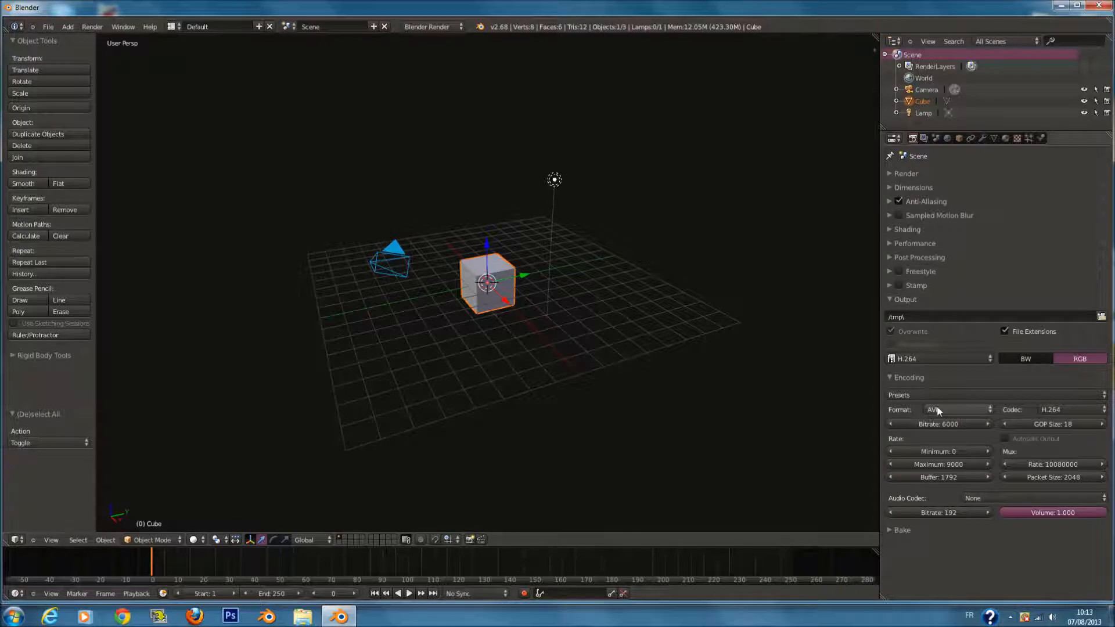
{"action": "left_click", "coordinate": [942, 409]}
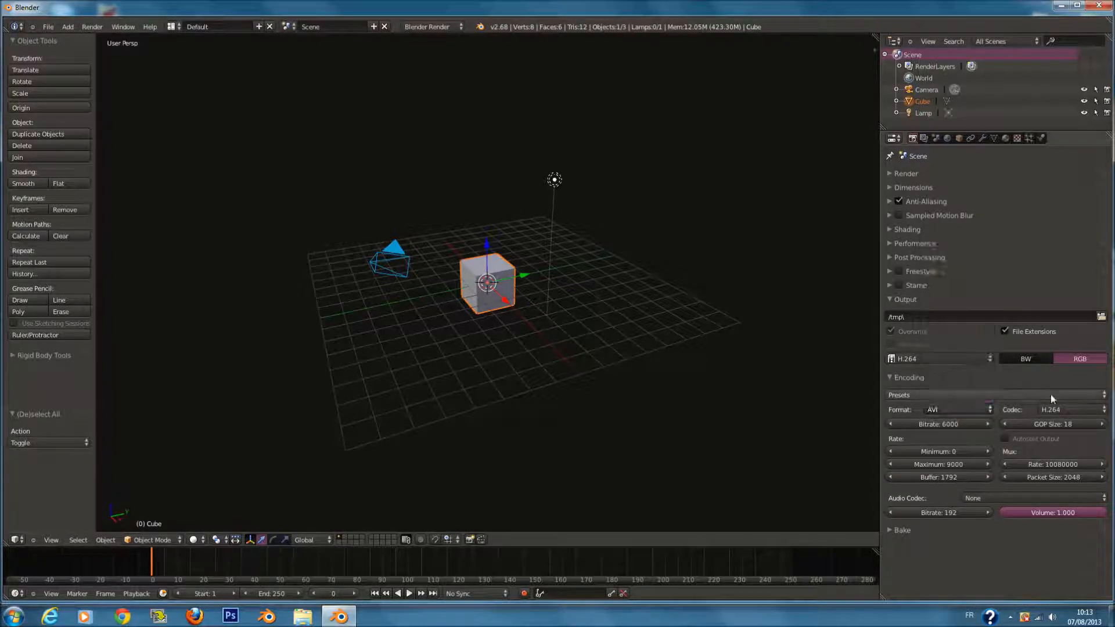
{"action": "left_click", "coordinate": [1068, 406]}
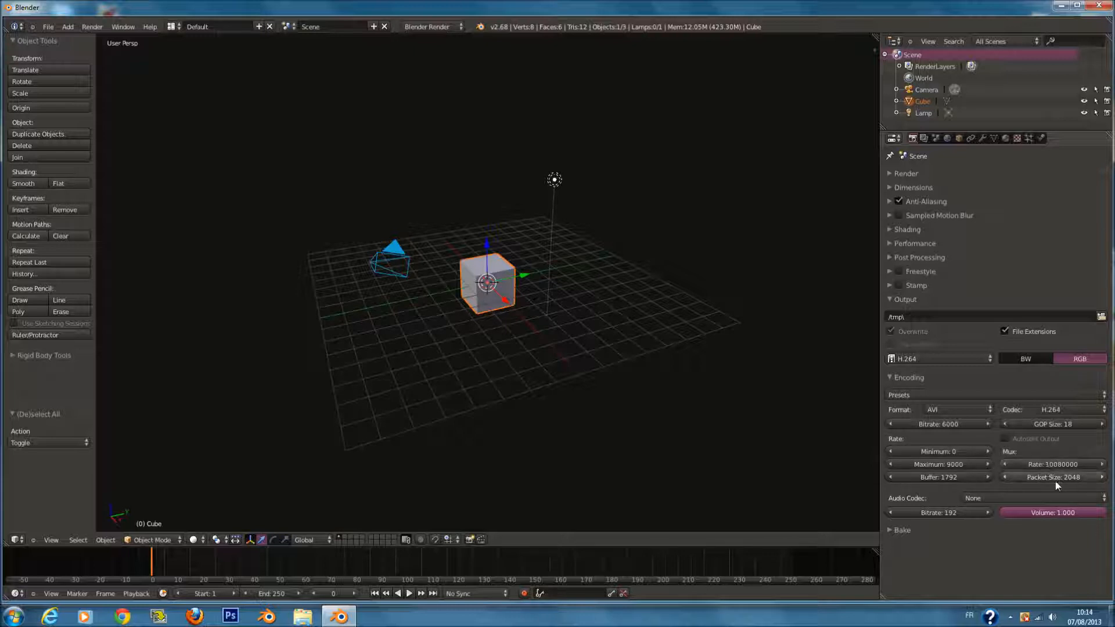
Step: Set the audio codec to MP3 and render the animation as an H.264 video
{"action": "left_click", "coordinate": [1017, 499]}
{"action": "left_click", "coordinate": [1004, 497]}
{"action": "left_click", "coordinate": [1001, 498]}
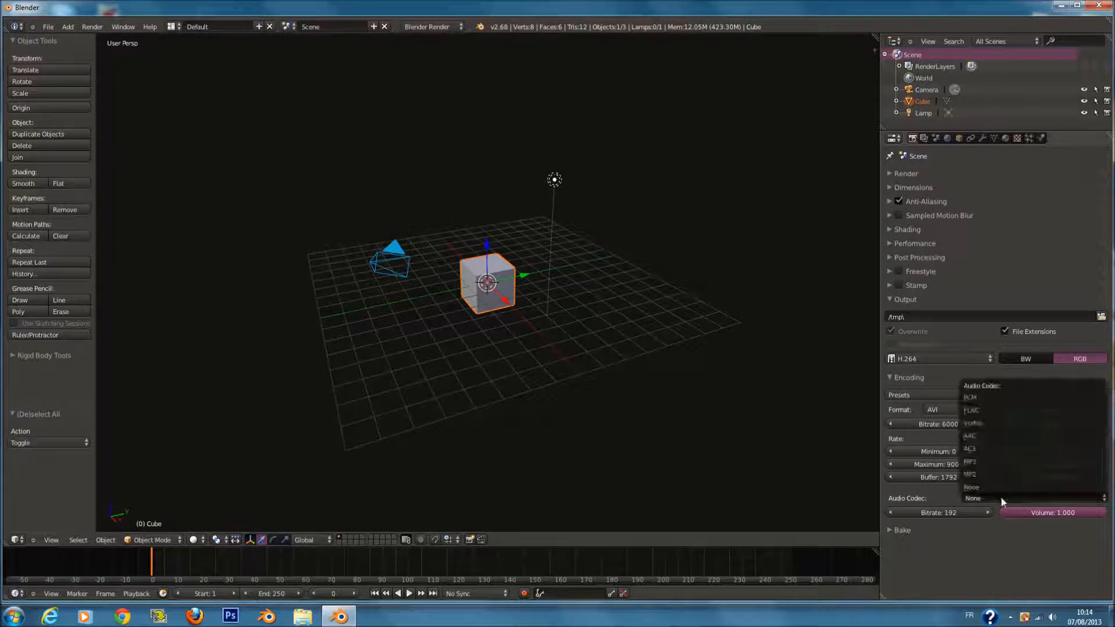
{"action": "left_click", "coordinate": [993, 462]}
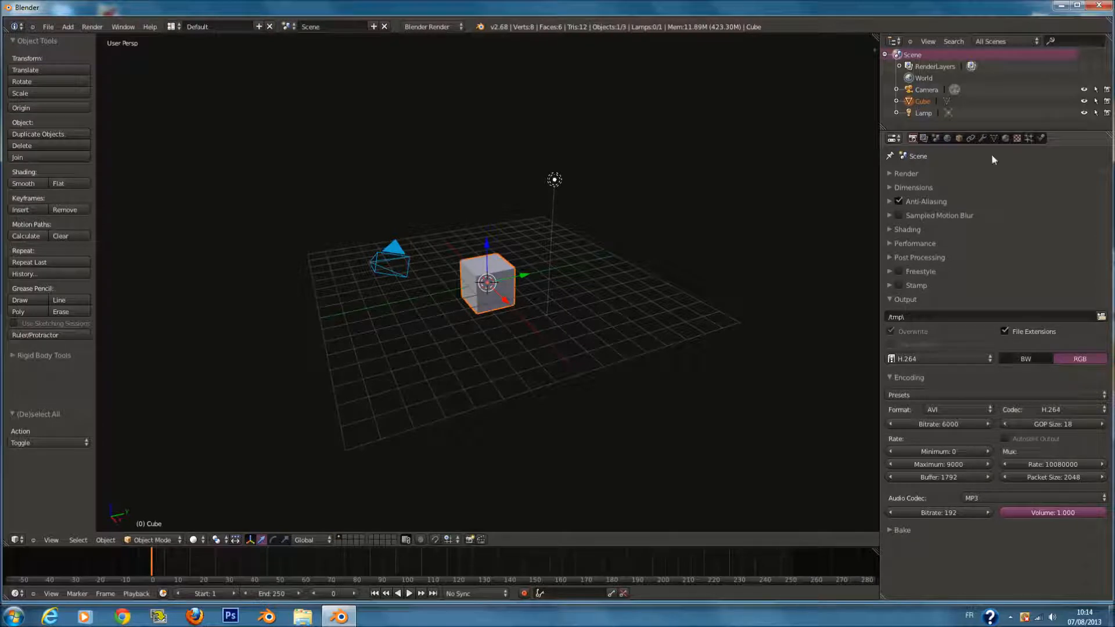
{"action": "left_click", "coordinate": [949, 174]}
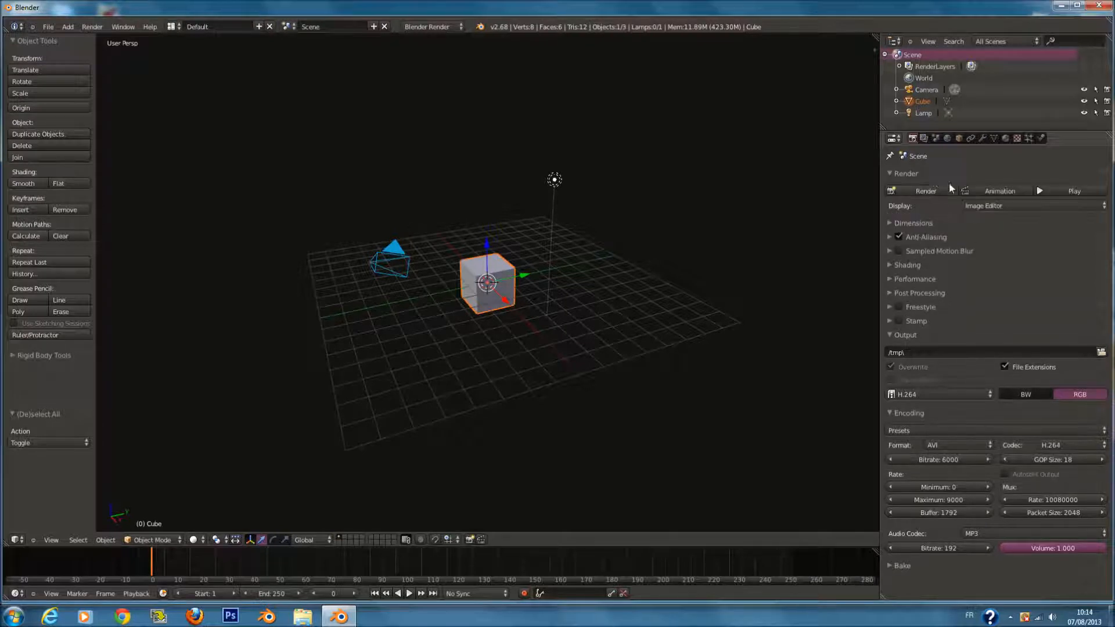
{"action": "left_click", "coordinate": [998, 190]}
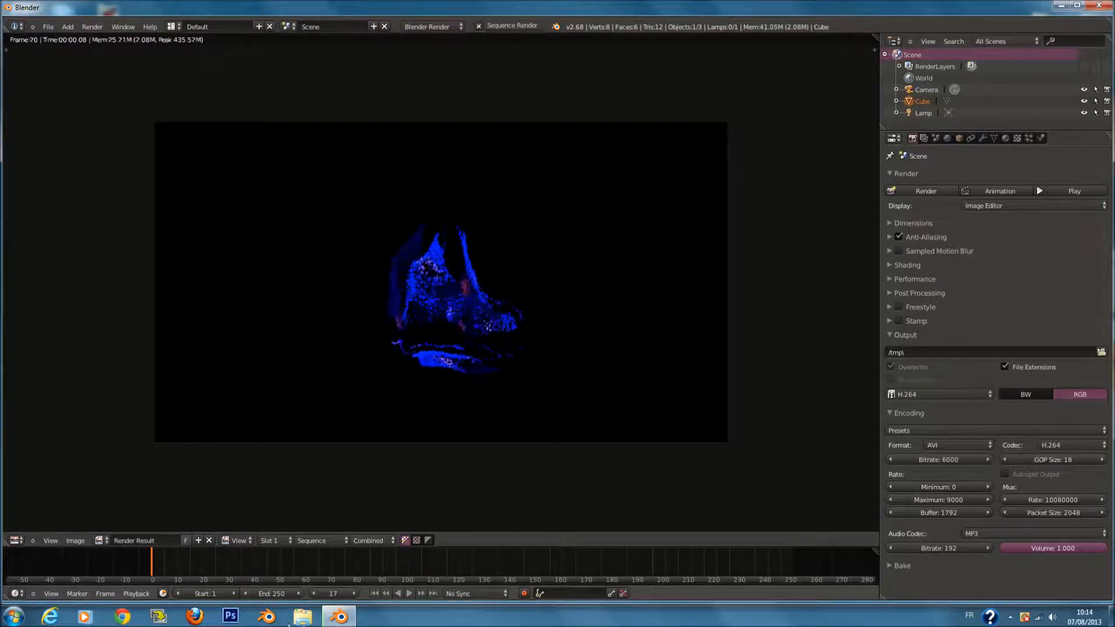
Step: Switch to Windows Explorer and open the tmp output folder on the OS (C:) drive
{"action": "left_click", "coordinate": [303, 617]}
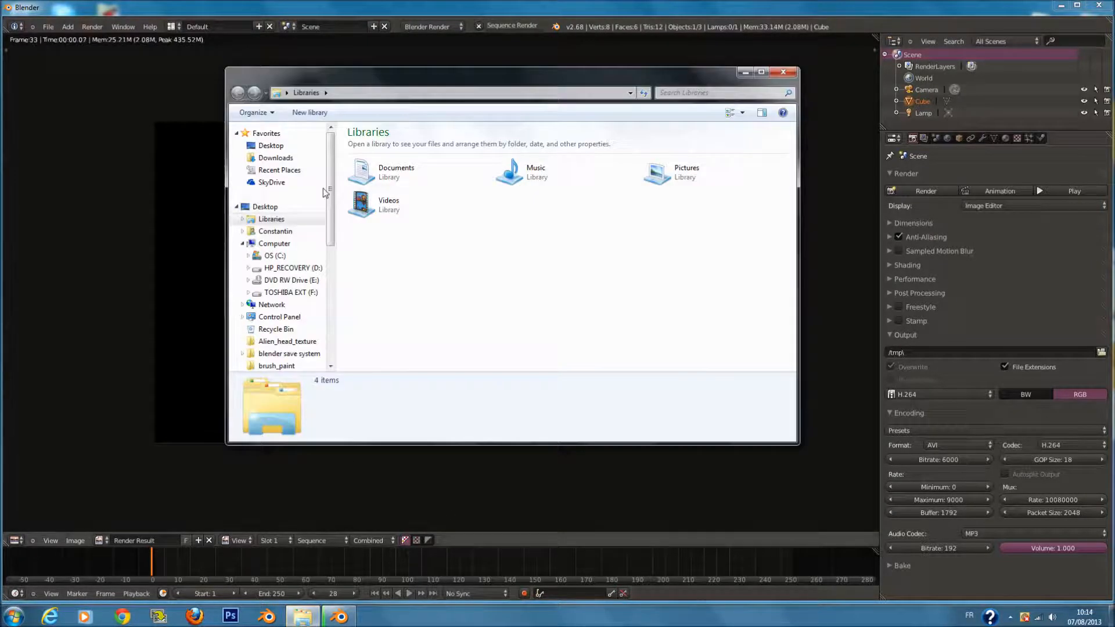
{"action": "scroll", "coordinate": [334, 256], "scroll_direction": "down", "scroll_amount": 2}
{"action": "left_click_drag", "start_coordinate": [335, 257], "coordinate": [335, 263]}
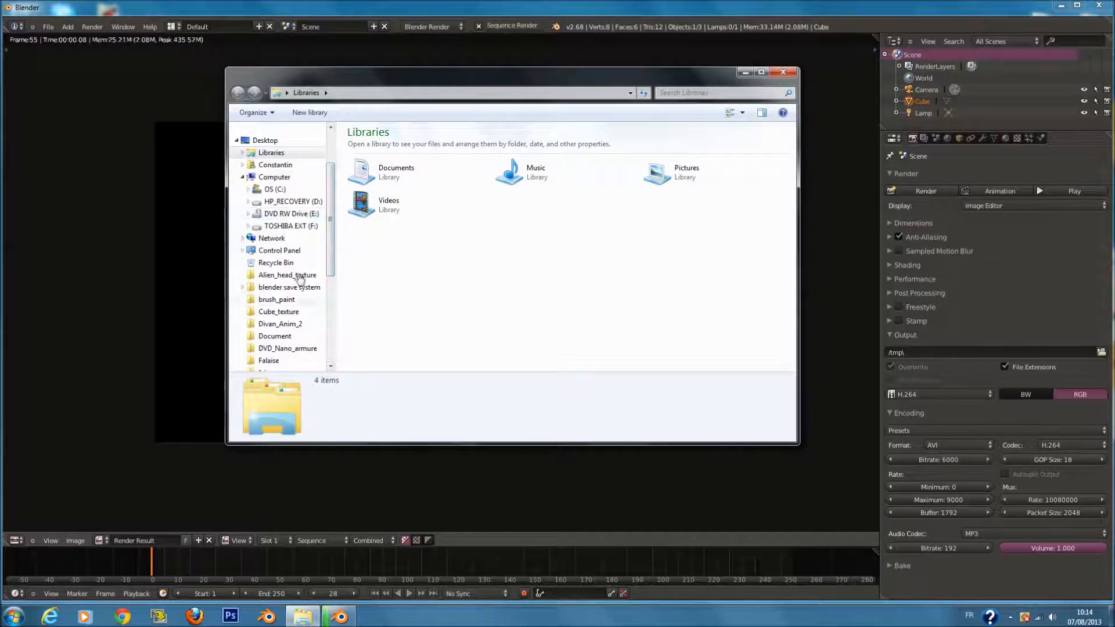
{"action": "left_click", "coordinate": [272, 177]}
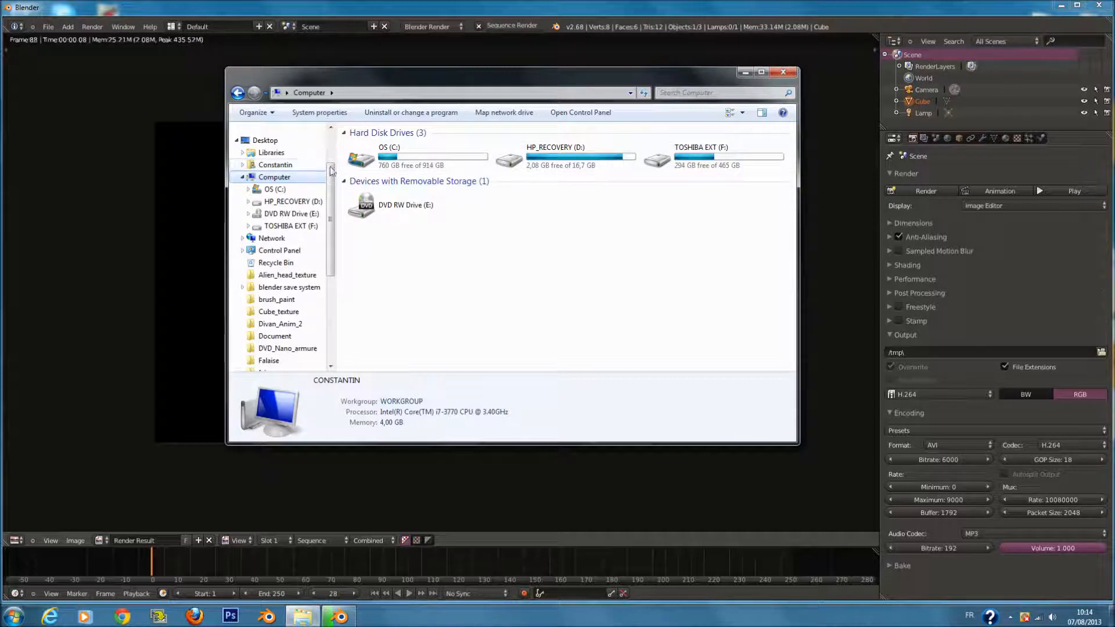
{"action": "left_click", "coordinate": [280, 142]}
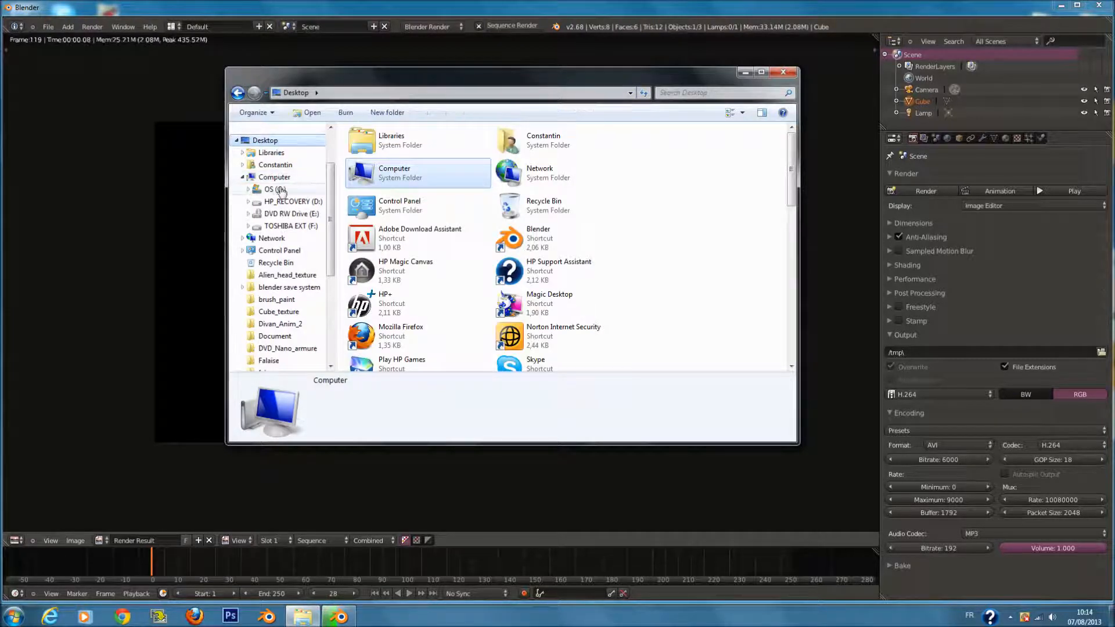
{"action": "left_click", "coordinate": [303, 178]}
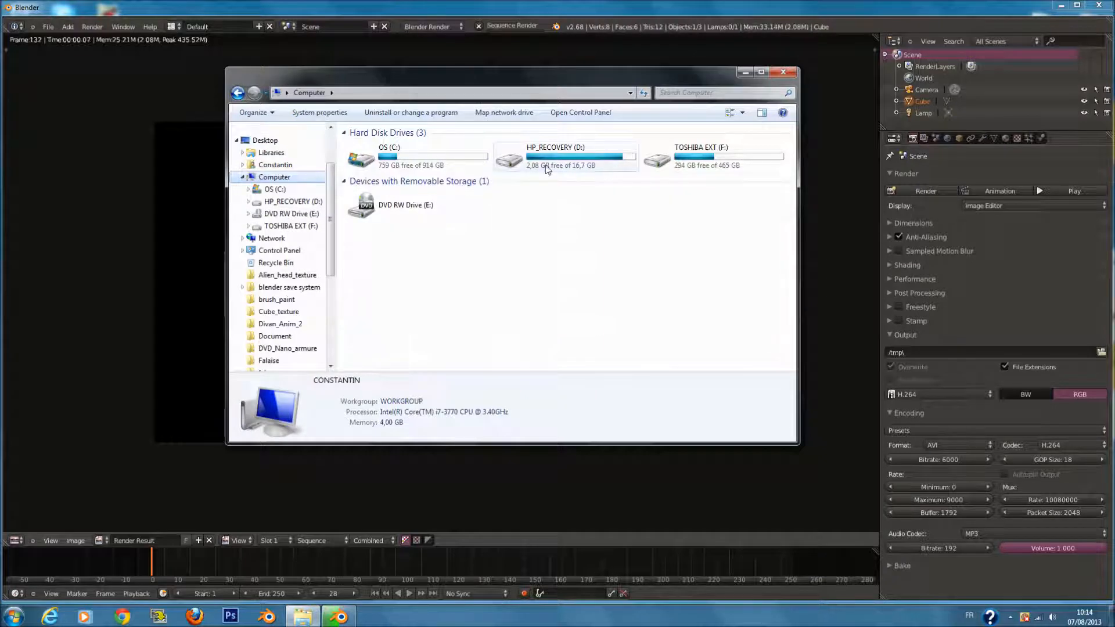
{"action": "double_click", "coordinate": [459, 158]}
{"action": "double_click", "coordinate": [410, 220]}
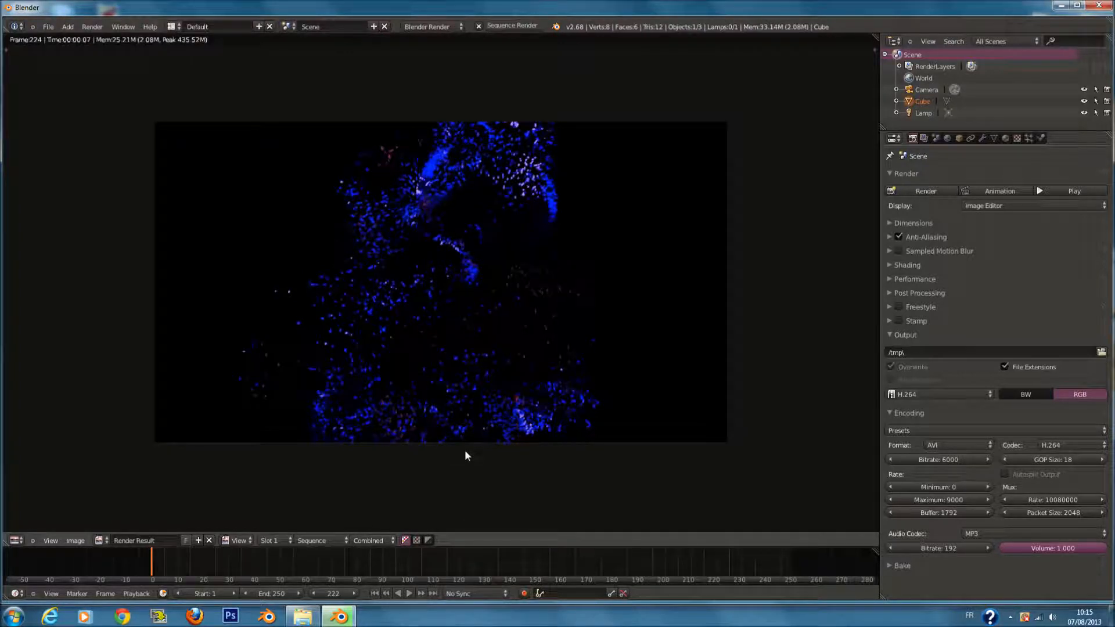
Step: Play the rendered 0001-0250 video from the tmp folder, and close the media player and the Explorer window
{"action": "scroll", "coordinate": [465, 451], "scroll_direction": "up", "scroll_amount": 1}
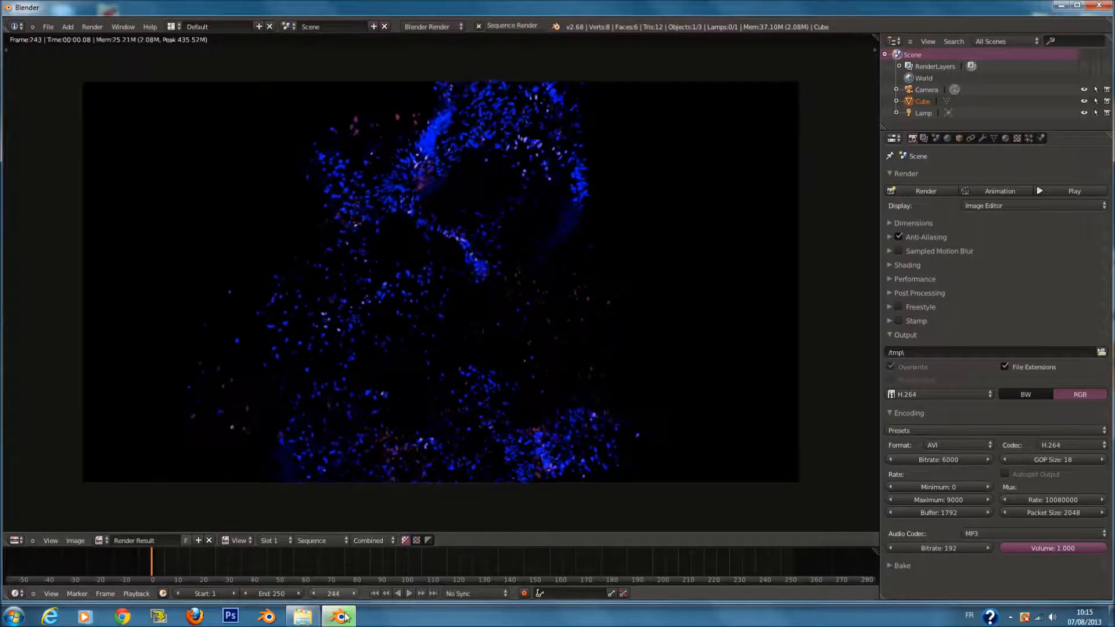
{"action": "left_click", "coordinate": [310, 613]}
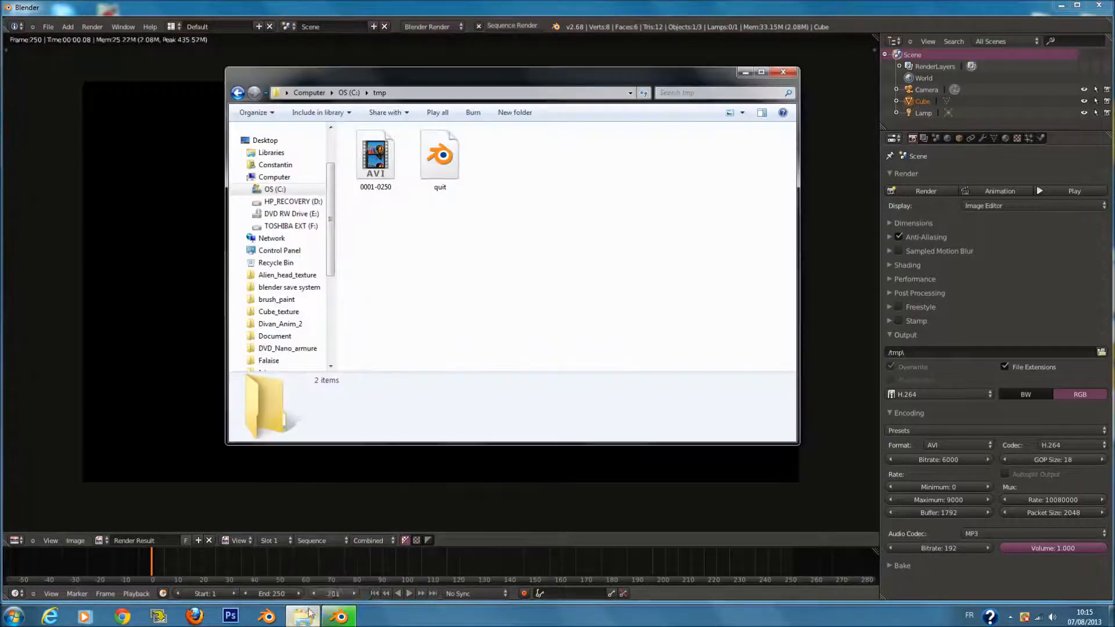
{"action": "double_click", "coordinate": [373, 168]}
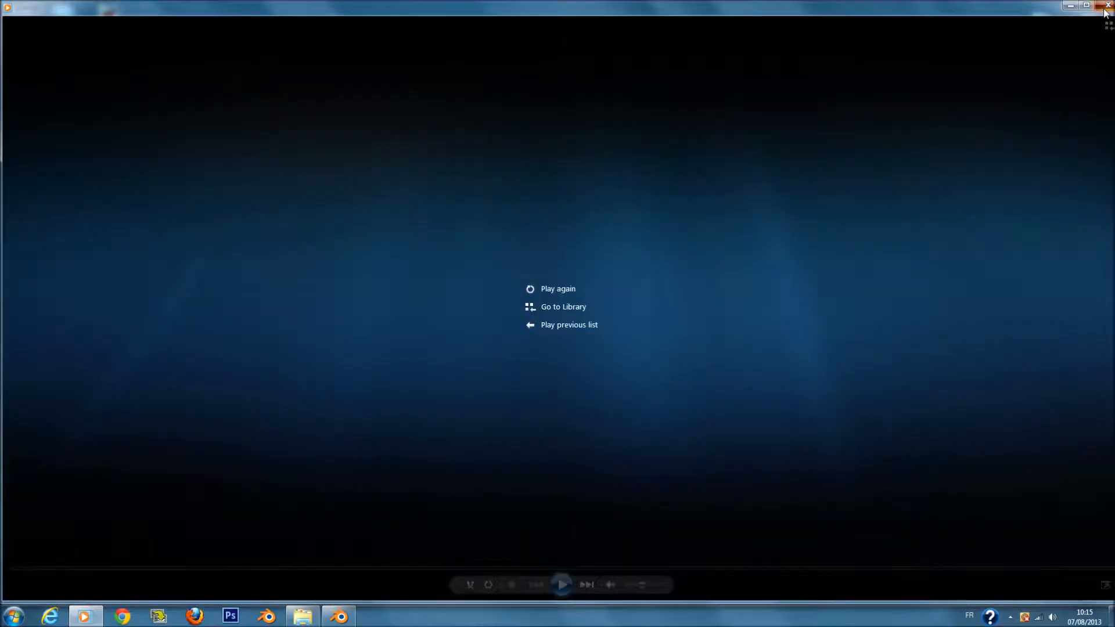
{"action": "left_click", "coordinate": [1107, 5]}
{"action": "left_click", "coordinate": [783, 71]}
{"action": "scroll", "coordinate": [610, 314], "scroll_direction": "down", "scroll_amount": 1}
{"action": "scroll", "coordinate": [610, 314], "scroll_direction": "up", "scroll_amount": 1}
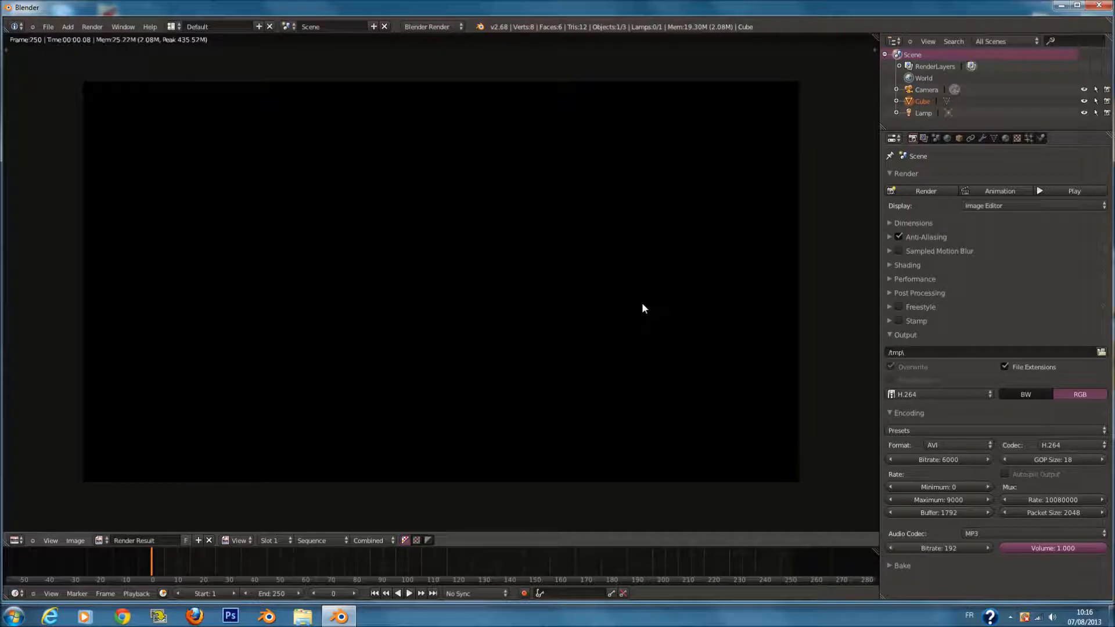
{"action": "left_click", "coordinate": [929, 335]}
{"action": "left_click", "coordinate": [928, 347]}
{"action": "left_click", "coordinate": [926, 352]}
{"action": "left_click", "coordinate": [923, 347]}
{"action": "left_click", "coordinate": [920, 334]}
{"action": "left_click", "coordinate": [917, 416]}
Step: Switch to the Video Editing screen layout to show the movie and sound strips
{"action": "left_click", "coordinate": [172, 27]}
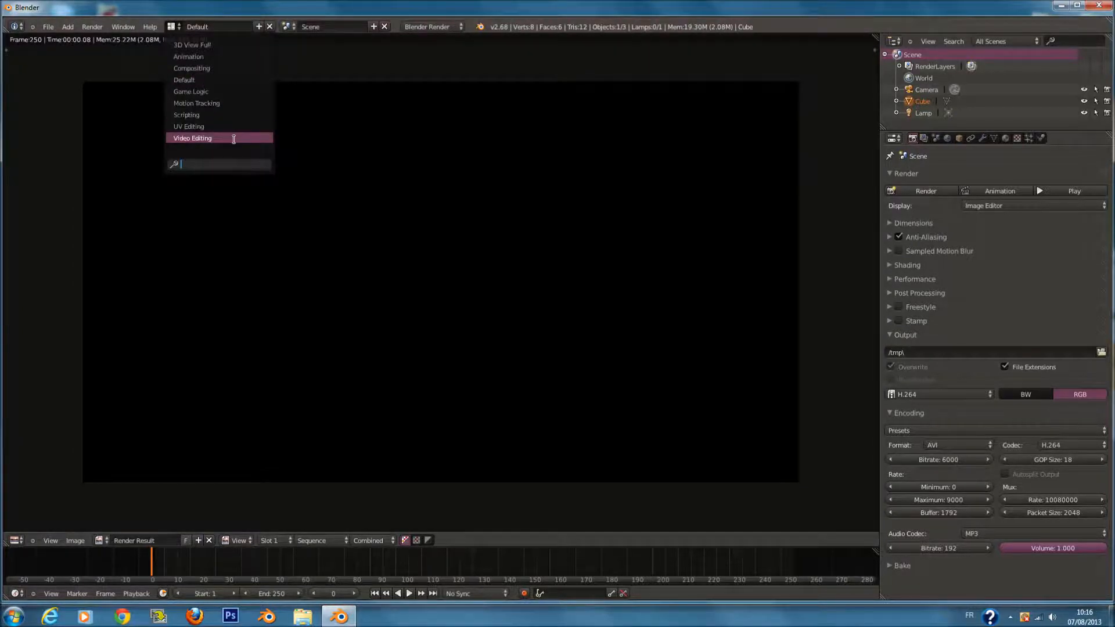
{"action": "left_click", "coordinate": [234, 139]}
{"action": "scroll", "coordinate": [447, 434], "scroll_direction": "down", "scroll_amount": 1}
{"action": "middle_click_drag", "start_coordinate": [449, 432], "coordinate": [402, 426]}
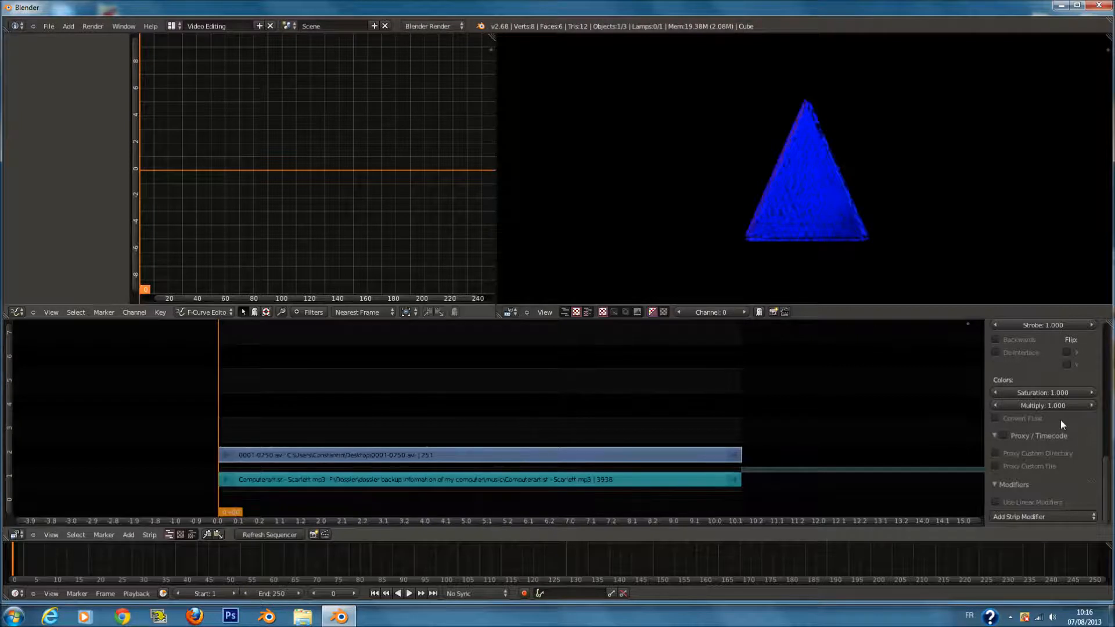
Step: Review the 0001-0250.avi strip's edit, input, trim and filter properties
{"action": "scroll", "coordinate": [1029, 424], "scroll_direction": "up", "scroll_amount": 5}
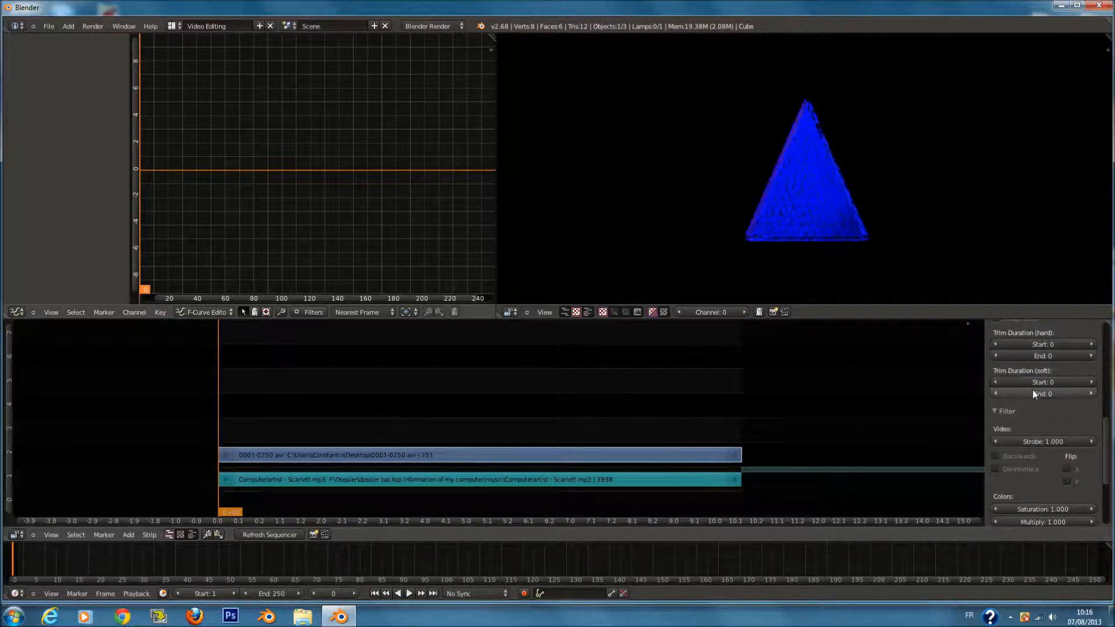
{"action": "scroll", "coordinate": [1049, 407], "scroll_direction": "up", "scroll_amount": 5}
{"action": "scroll", "coordinate": [1054, 383], "scroll_direction": "down", "scroll_amount": 10}
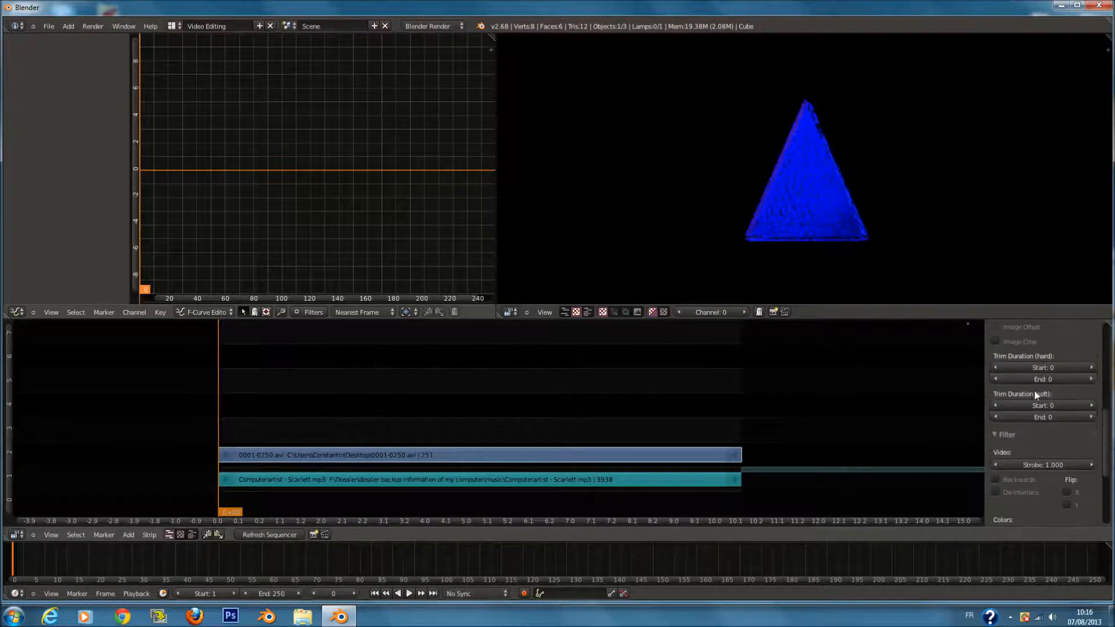
{"action": "scroll", "coordinate": [1034, 392], "scroll_direction": "up", "scroll_amount": 15}
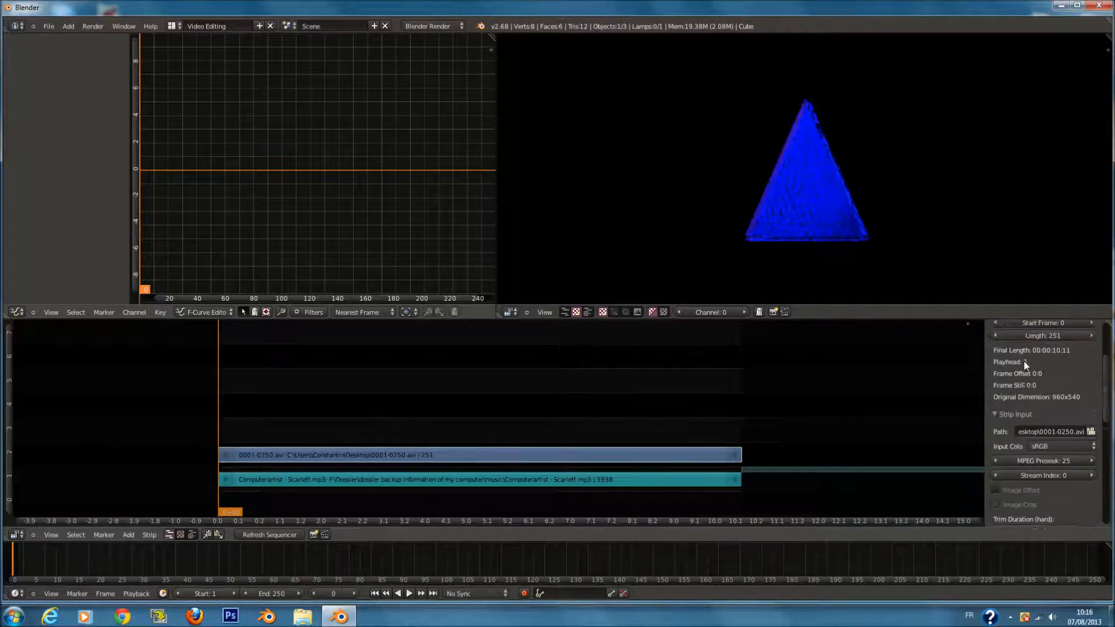
{"action": "scroll", "coordinate": [1022, 354], "scroll_direction": "up", "scroll_amount": 3}
{"action": "scroll", "coordinate": [508, 386], "scroll_direction": "down", "scroll_amount": 2}
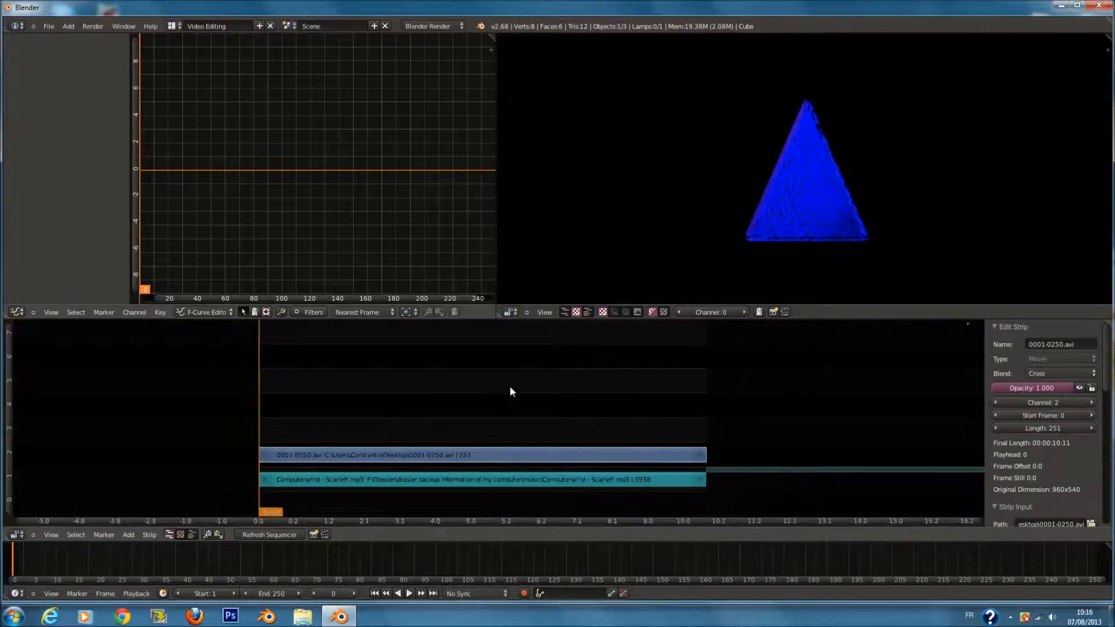
{"action": "scroll", "coordinate": [489, 424], "scroll_direction": "up", "scroll_amount": 2}
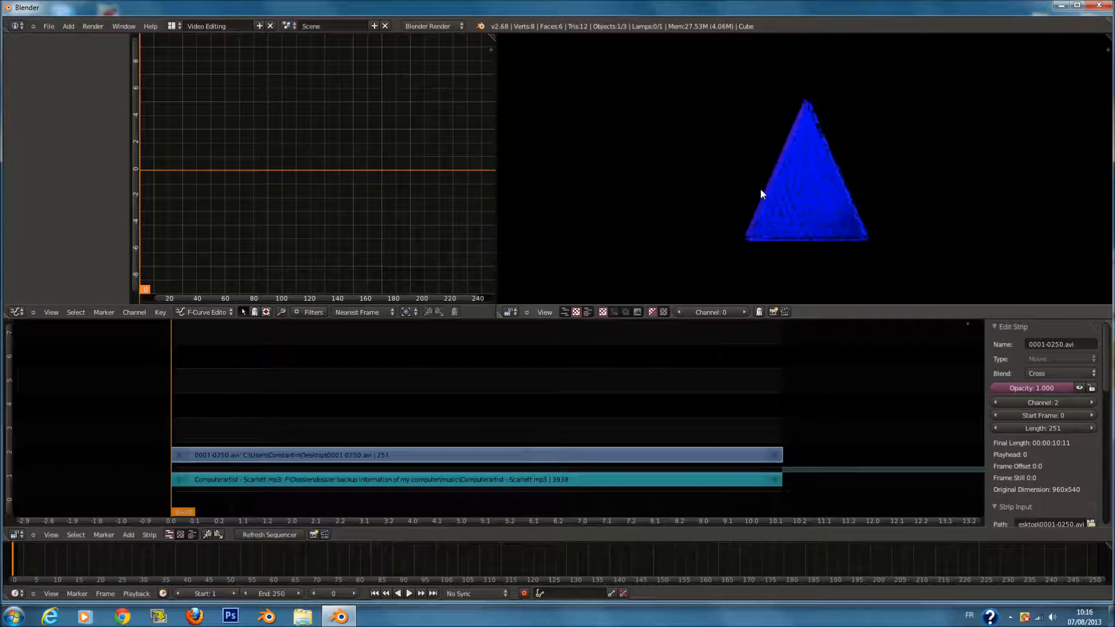
{"action": "scroll", "coordinate": [762, 193], "scroll_direction": "down", "scroll_amount": 3}
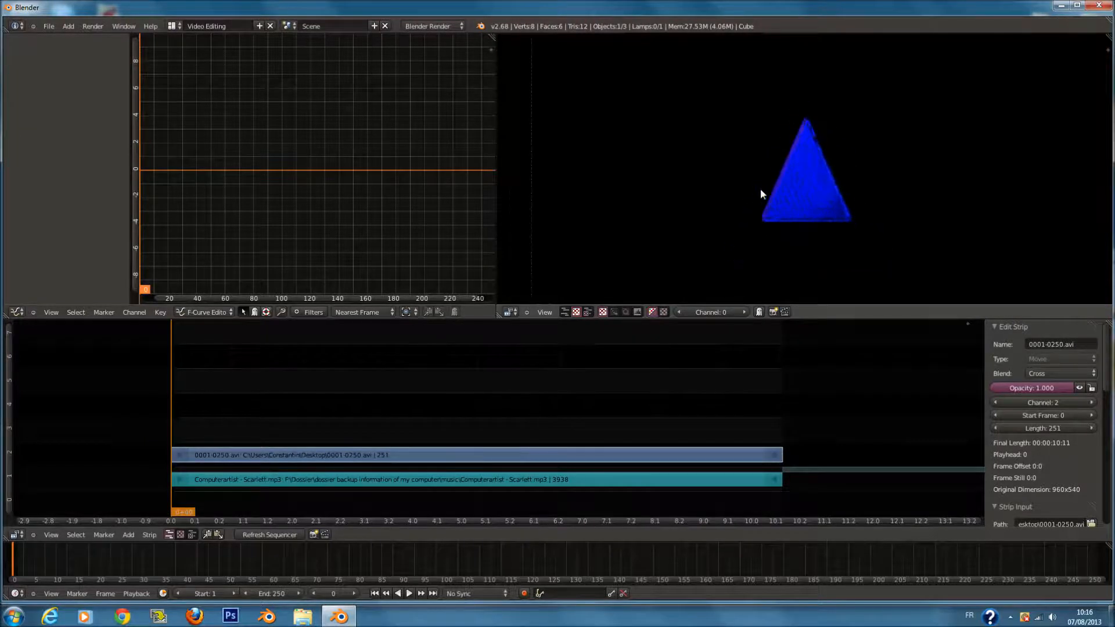
{"action": "scroll", "coordinate": [761, 197], "scroll_direction": "down", "scroll_amount": 1}
{"action": "scroll", "coordinate": [761, 197], "scroll_direction": "up", "scroll_amount": 2}
{"action": "scroll", "coordinate": [761, 198], "scroll_direction": "down", "scroll_amount": 2}
{"action": "middle_click_drag", "start_coordinate": [769, 204], "coordinate": [767, 209]}
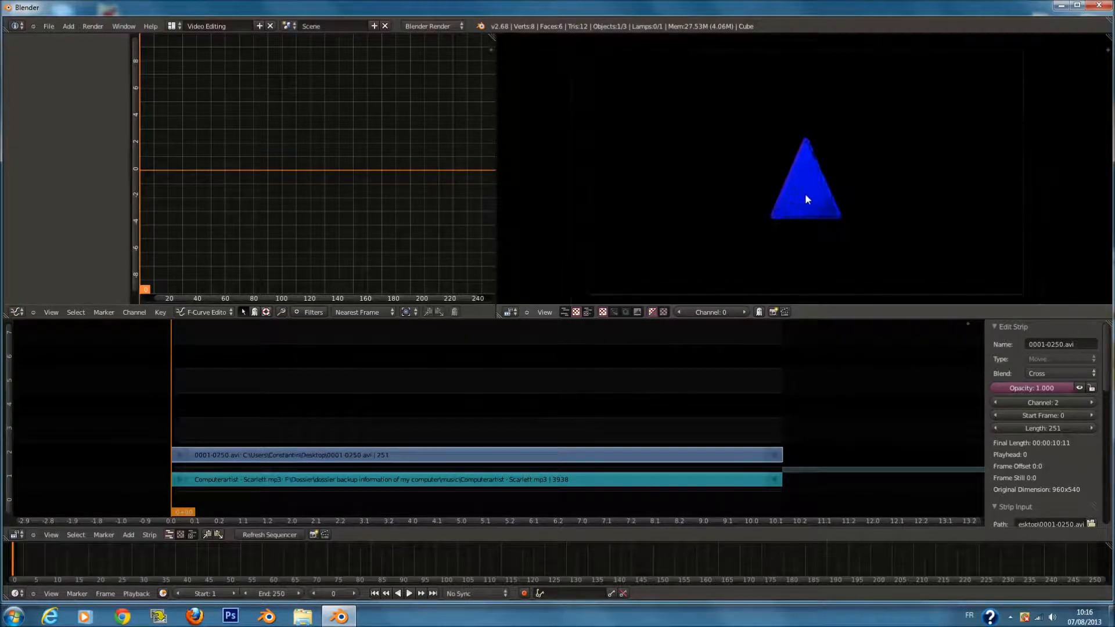
{"action": "middle_click_drag", "start_coordinate": [805, 200], "coordinate": [821, 196]}
{"action": "scroll", "coordinate": [820, 196], "scroll_direction": "up", "scroll_amount": 1}
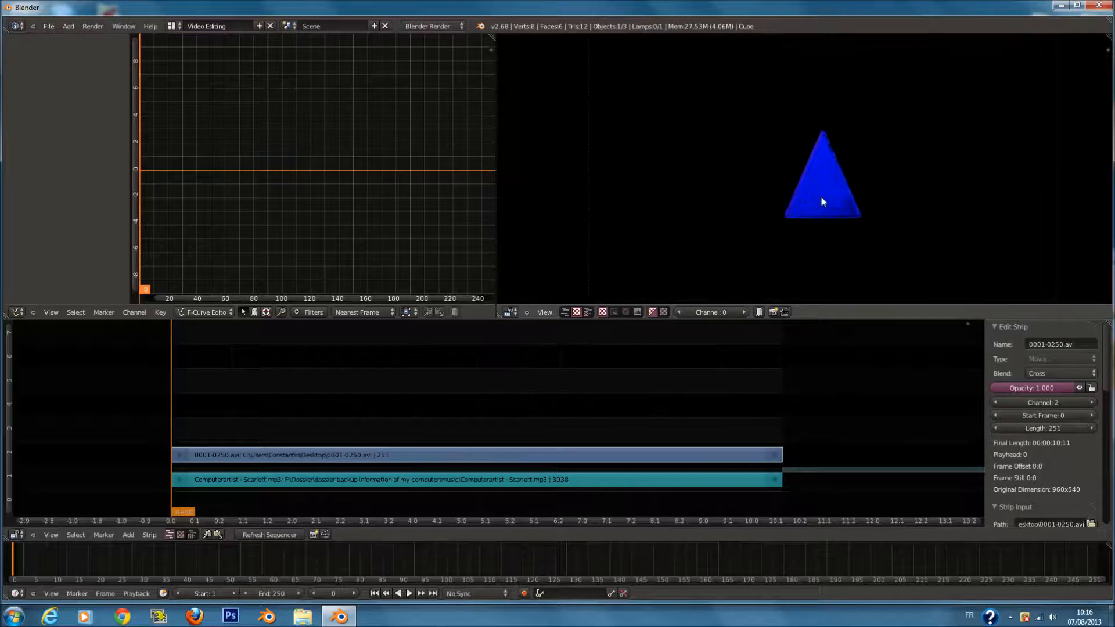
{"action": "scroll", "coordinate": [821, 197], "scroll_direction": "up", "scroll_amount": 3}
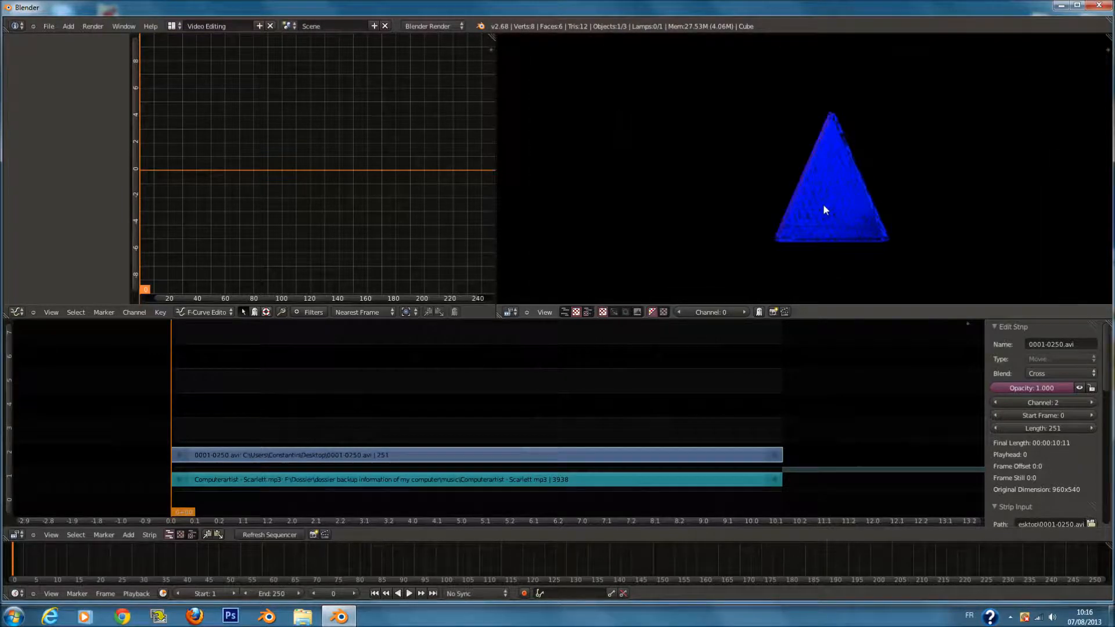
{"action": "scroll", "coordinate": [825, 209], "scroll_direction": "down", "scroll_amount": 4}
{"action": "scroll", "coordinate": [826, 203], "scroll_direction": "down", "scroll_amount": 1}
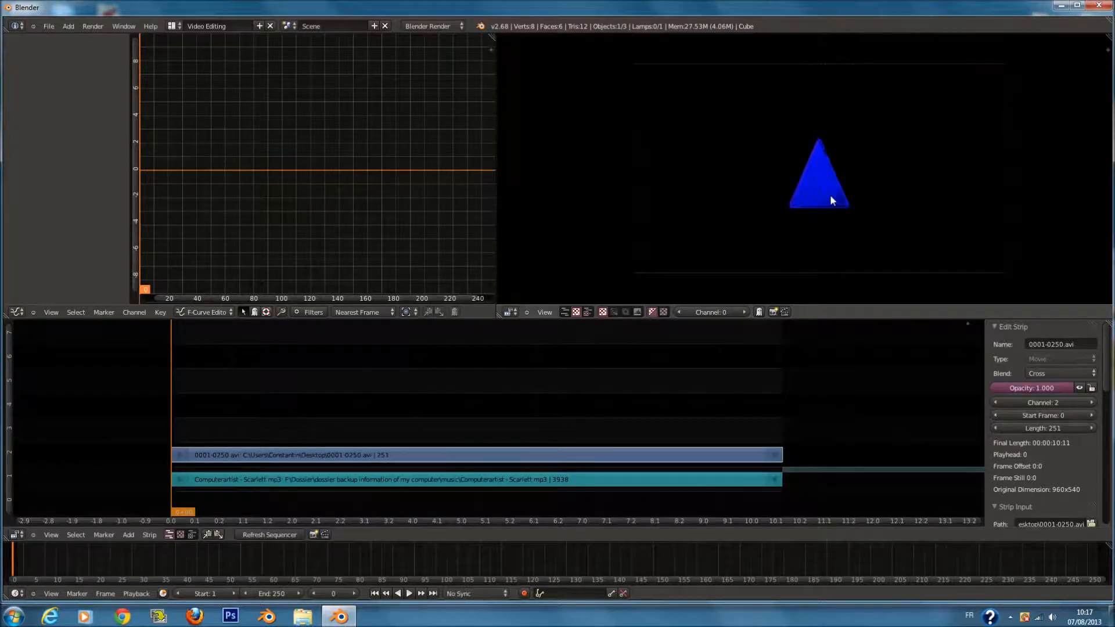
{"action": "scroll", "coordinate": [835, 205], "scroll_direction": "up", "scroll_amount": 3}
{"action": "scroll", "coordinate": [836, 202], "scroll_direction": "up", "scroll_amount": 5}
{"action": "middle_click_drag", "start_coordinate": [836, 219], "coordinate": [830, 212]}
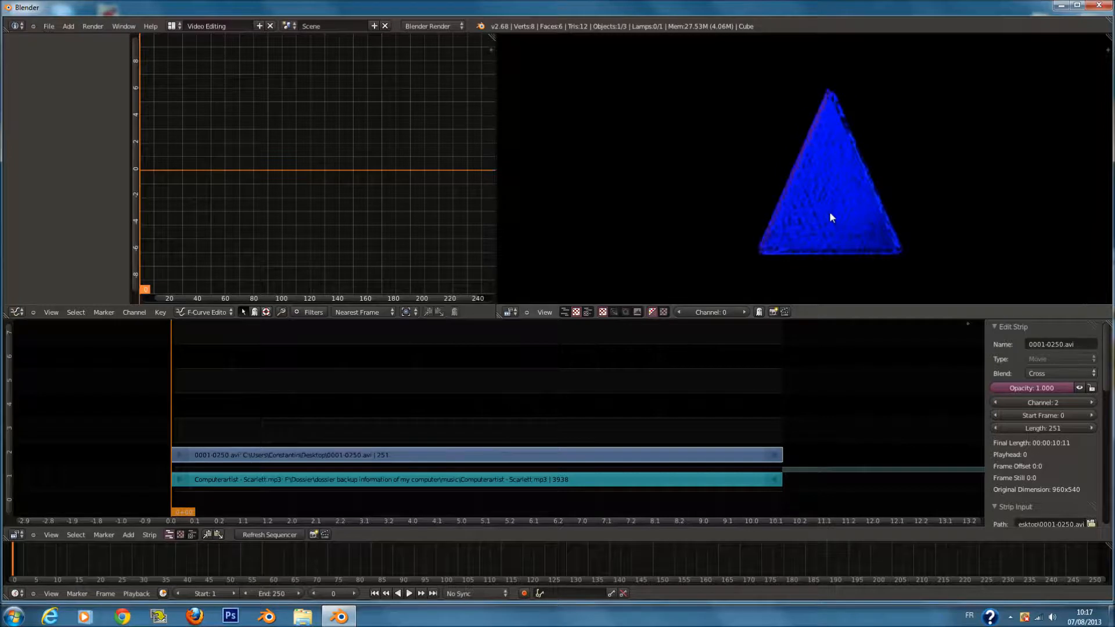
{"action": "scroll", "coordinate": [829, 213], "scroll_direction": "down", "scroll_amount": 4}
{"action": "middle_click_drag", "start_coordinate": [810, 200], "coordinate": [810, 204]}
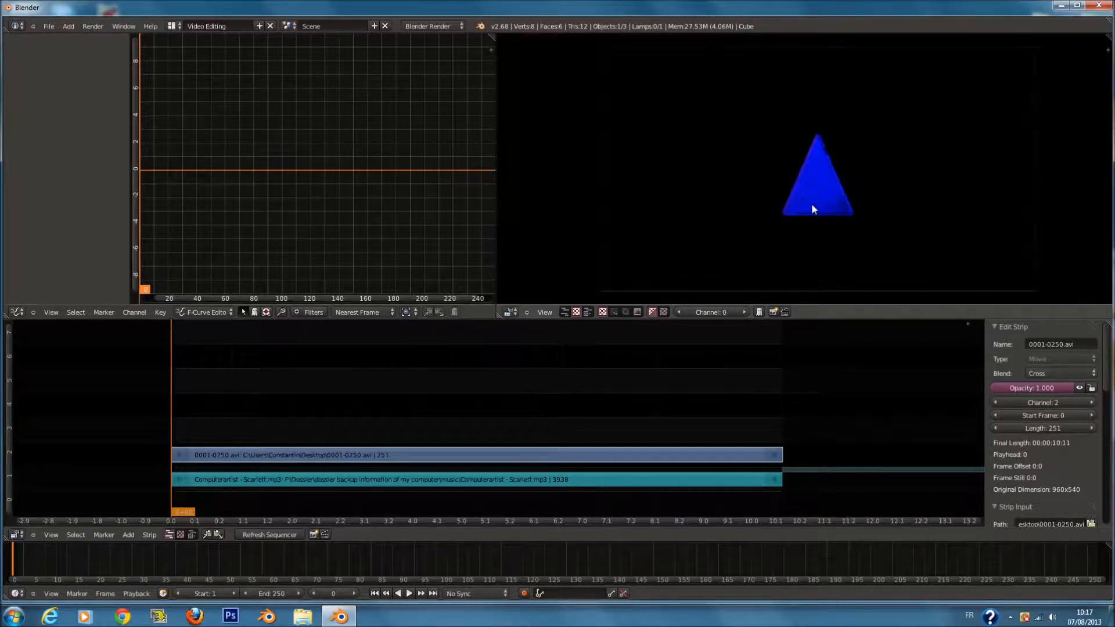
{"action": "scroll", "coordinate": [811, 202], "scroll_direction": "down", "scroll_amount": 1}
{"action": "scroll", "coordinate": [812, 204], "scroll_direction": "up", "scroll_amount": 2}
{"action": "scroll", "coordinate": [814, 206], "scroll_direction": "up", "scroll_amount": 1}
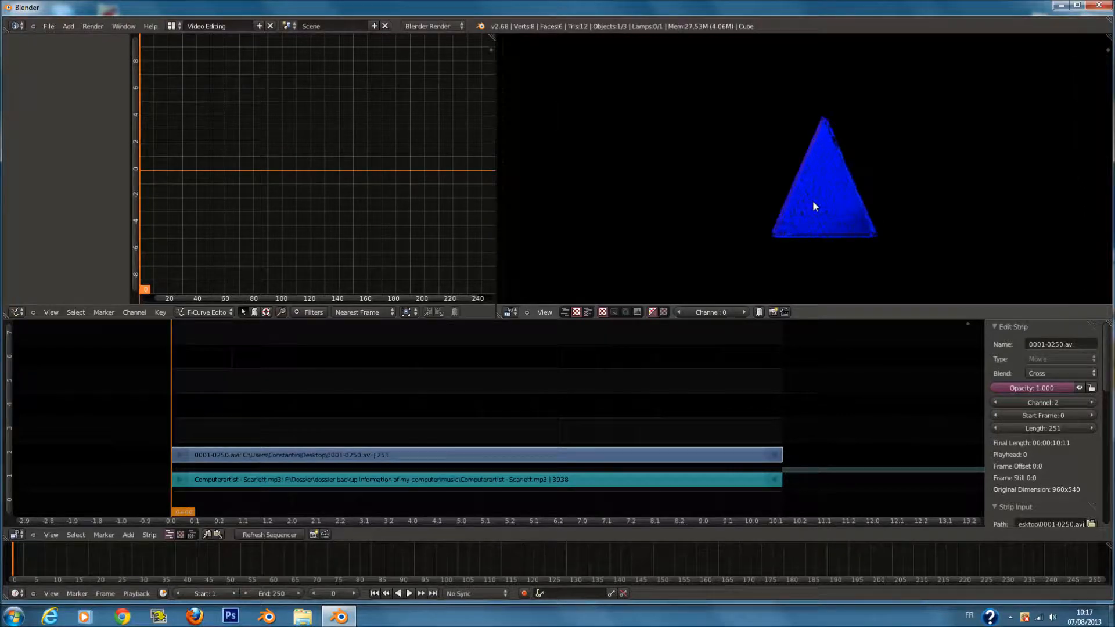
{"action": "scroll", "coordinate": [814, 202], "scroll_direction": "down", "scroll_amount": 3}
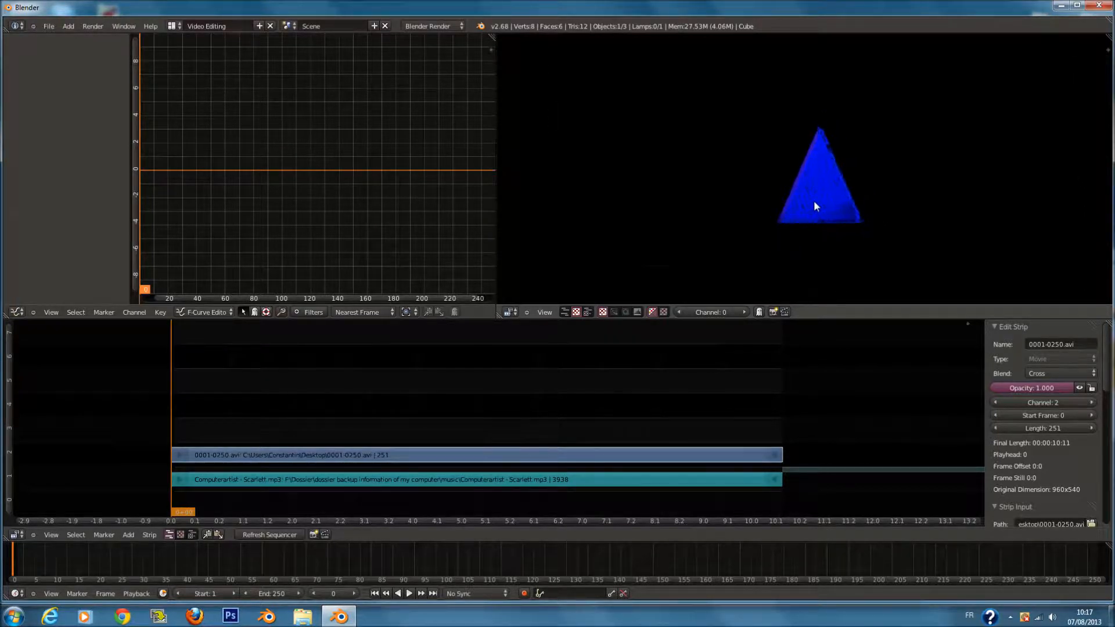
{"action": "scroll", "coordinate": [814, 201], "scroll_direction": "down", "scroll_amount": 3}
{"action": "scroll", "coordinate": [816, 210], "scroll_direction": "up", "scroll_amount": 3}
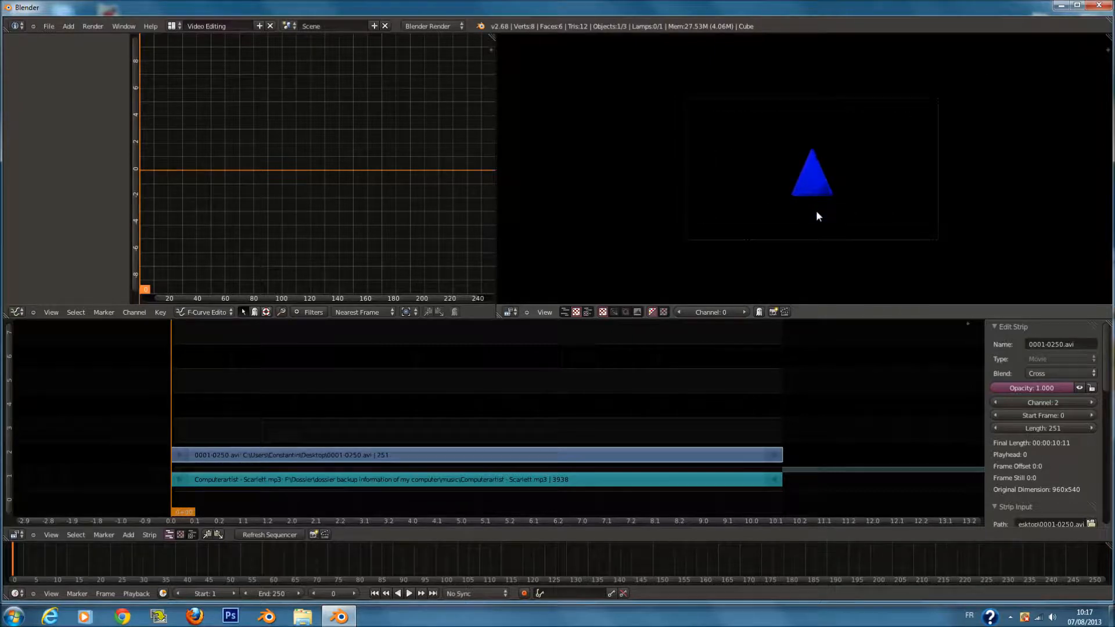
{"action": "scroll", "coordinate": [816, 210], "scroll_direction": "up", "scroll_amount": 2}
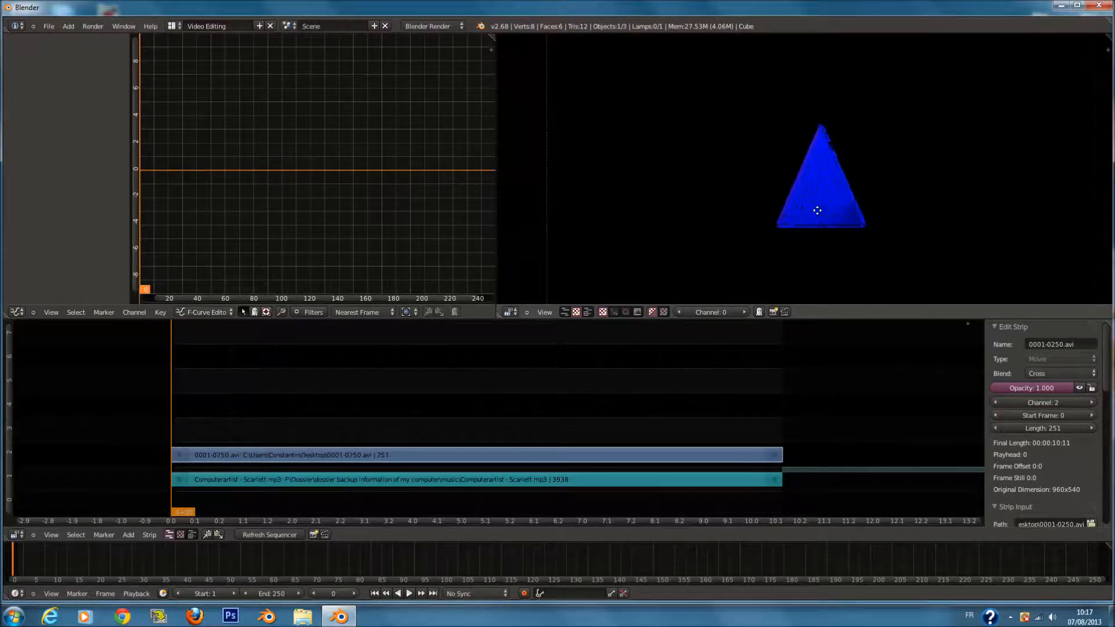
{"action": "mouse_move", "coordinate": [817, 205]}
{"action": "middle_mouse_down"}
{"action": "mouse_move", "coordinate": [791, 204]}
{"action": "mouse_move", "coordinate": [806, 204]}
{"action": "middle_mouse_up"}
{"action": "scroll", "coordinate": [814, 206], "scroll_direction": "down", "scroll_amount": 2}
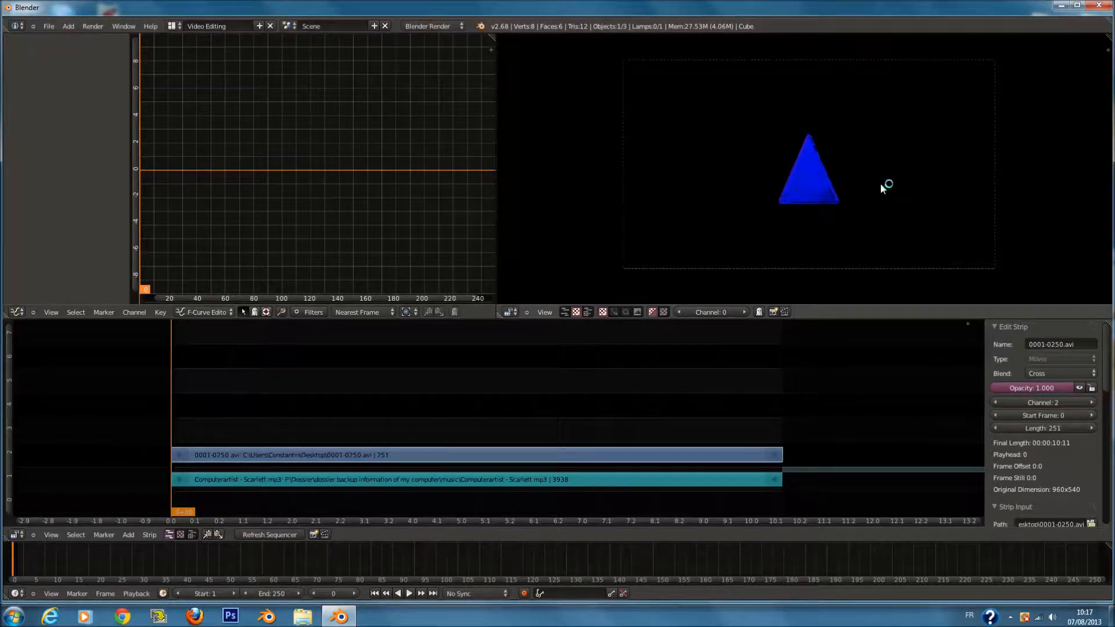
{"action": "scroll", "coordinate": [881, 174], "scroll_direction": "up", "scroll_amount": 3}
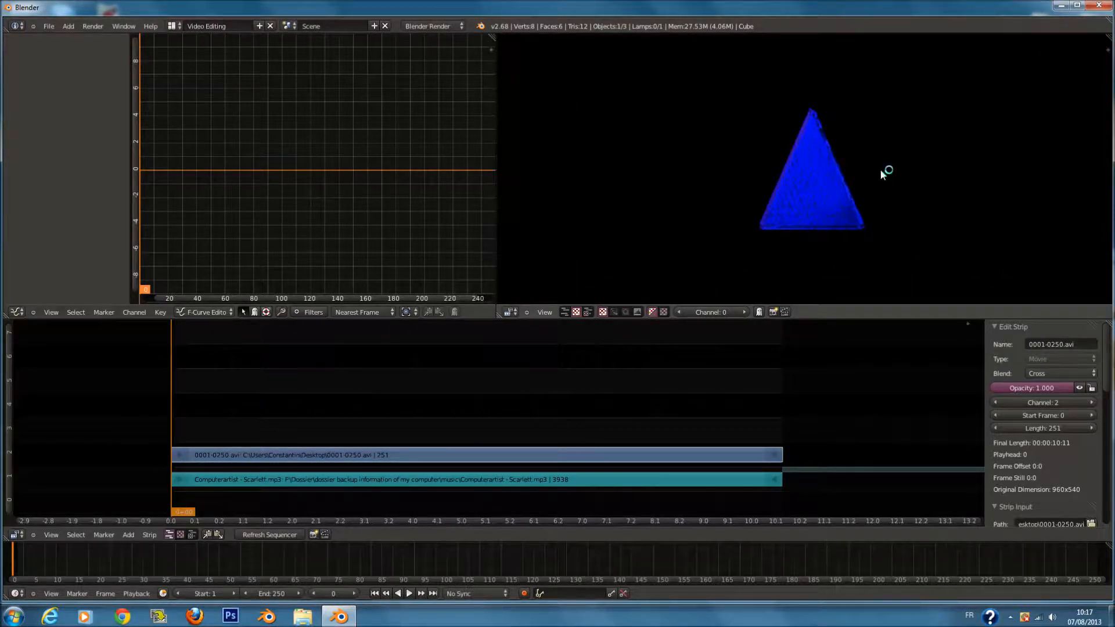
{"action": "scroll", "coordinate": [881, 167], "scroll_direction": "down", "scroll_amount": 4}
{"action": "scroll", "coordinate": [881, 166], "scroll_direction": "down", "scroll_amount": 1}
{"action": "middle_click_drag", "start_coordinate": [881, 166], "coordinate": [882, 167]}
{"action": "scroll", "coordinate": [878, 180], "scroll_direction": "up", "scroll_amount": 2}
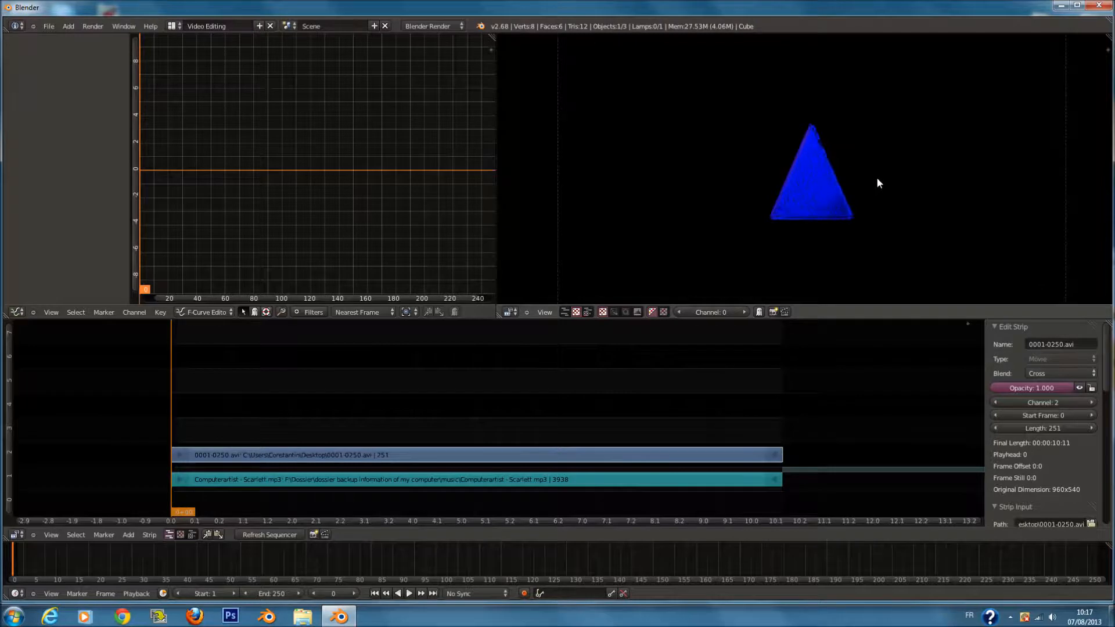
{"action": "scroll", "coordinate": [882, 174], "scroll_direction": "up", "scroll_amount": 1}
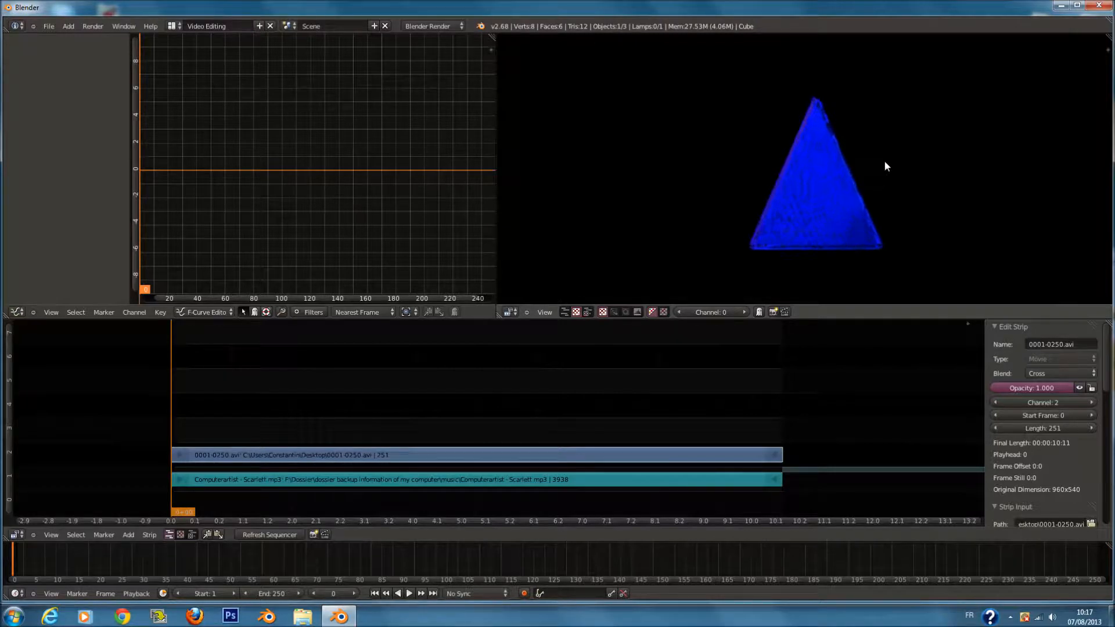
{"action": "scroll", "coordinate": [885, 167], "scroll_direction": "down", "scroll_amount": 2}
{"action": "scroll", "coordinate": [884, 166], "scroll_direction": "up", "scroll_amount": 1}
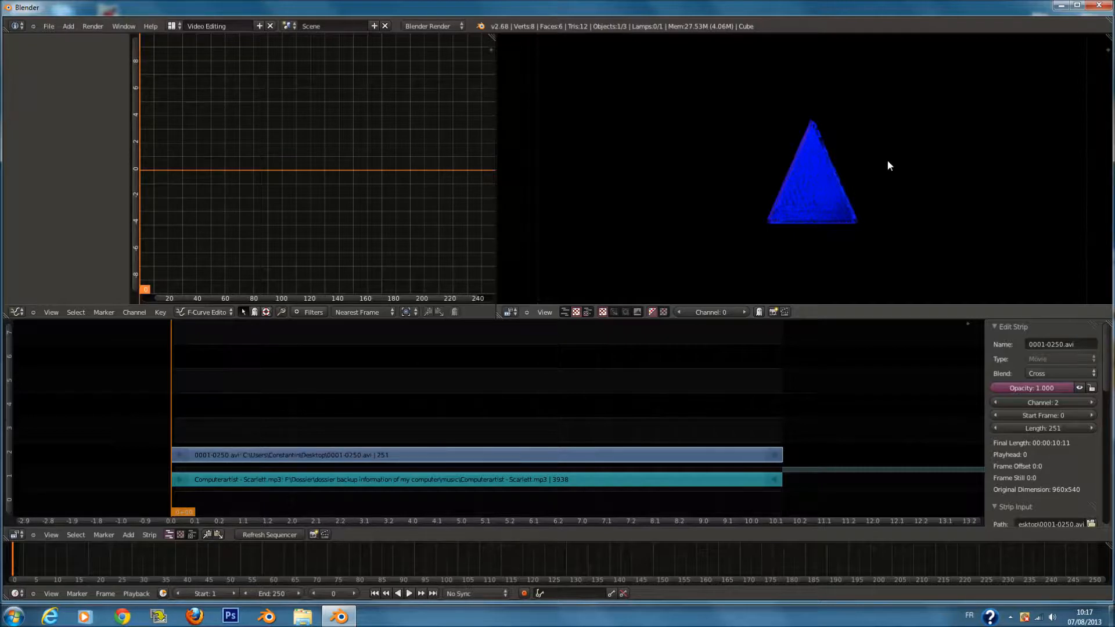
{"action": "scroll", "coordinate": [837, 193], "scroll_direction": "down", "scroll_amount": 2}
{"action": "scroll", "coordinate": [853, 197], "scroll_direction": "up", "scroll_amount": 2}
{"action": "scroll", "coordinate": [895, 204], "scroll_direction": "up", "scroll_amount": 1}
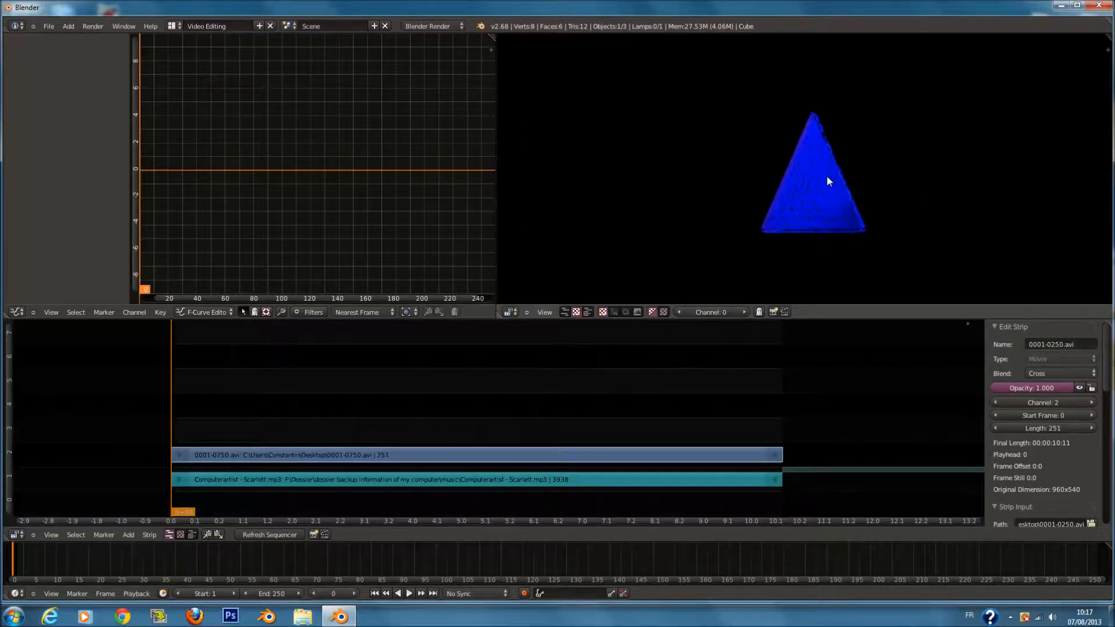
{"action": "scroll", "coordinate": [827, 178], "scroll_direction": "up", "scroll_amount": 2}
{"action": "scroll", "coordinate": [827, 177], "scroll_direction": "down", "scroll_amount": 3}
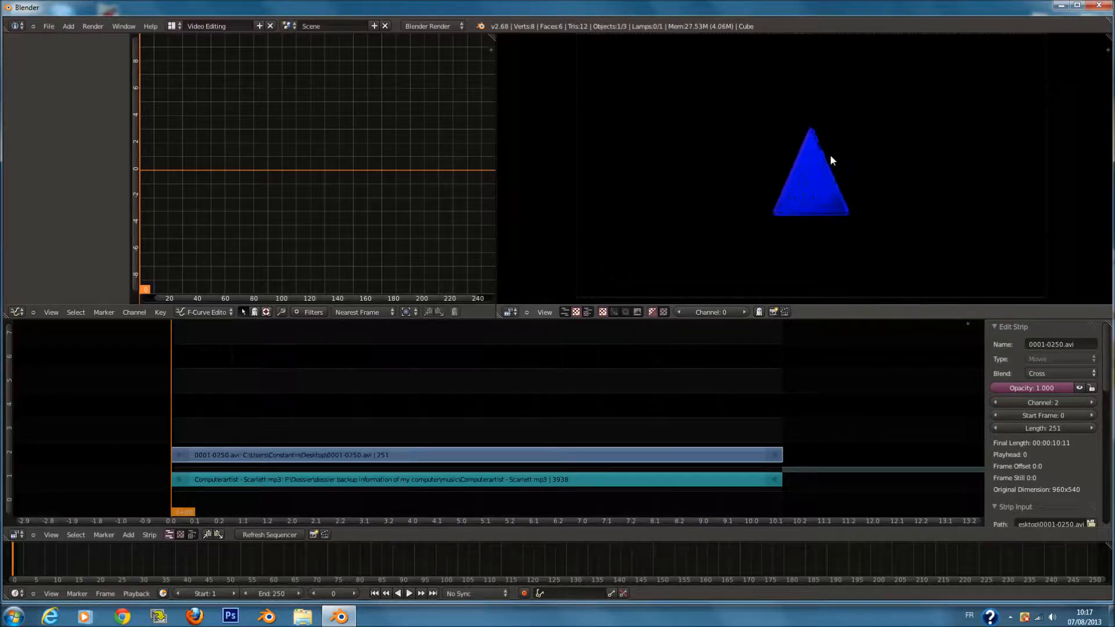
{"action": "scroll", "coordinate": [830, 156], "scroll_direction": "up", "scroll_amount": 2}
{"action": "scroll", "coordinate": [838, 160], "scroll_direction": "up", "scroll_amount": 2}
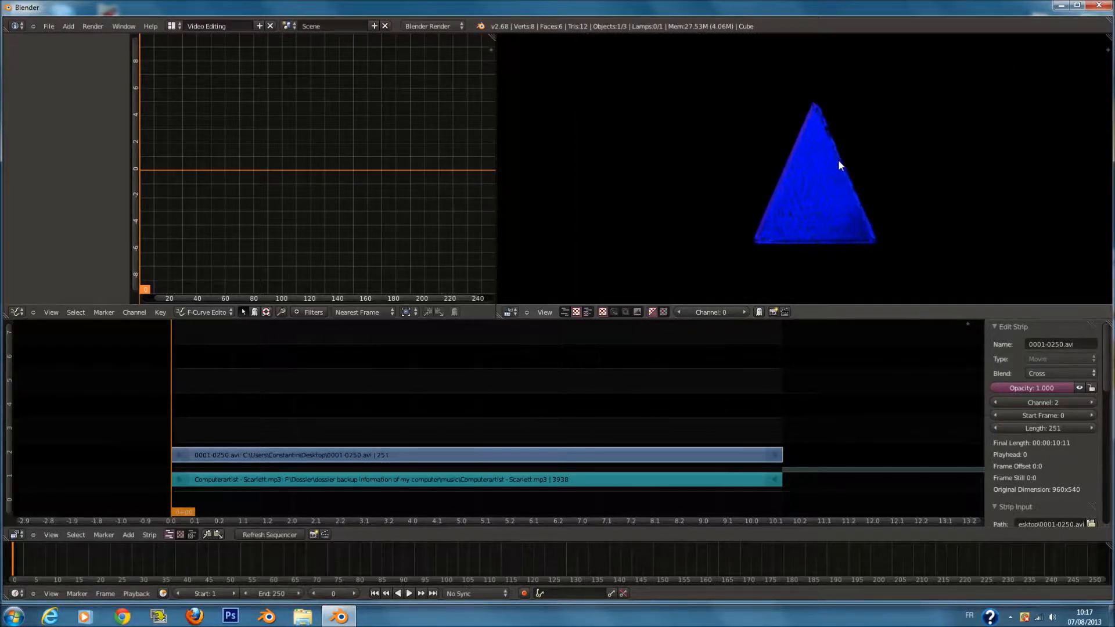
{"action": "scroll", "coordinate": [840, 159], "scroll_direction": "up", "scroll_amount": 2}
{"action": "scroll", "coordinate": [840, 159], "scroll_direction": "down", "scroll_amount": 2}
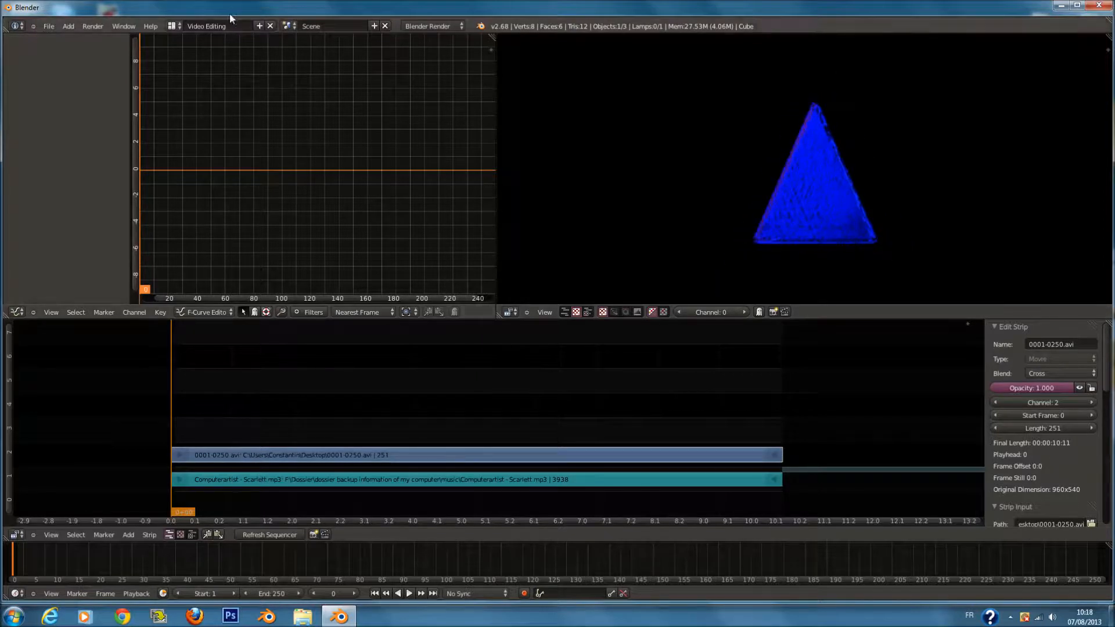
Step: Switch to the Default screen layout and set its main editor to the 3D View
{"action": "left_click", "coordinate": [173, 26]}
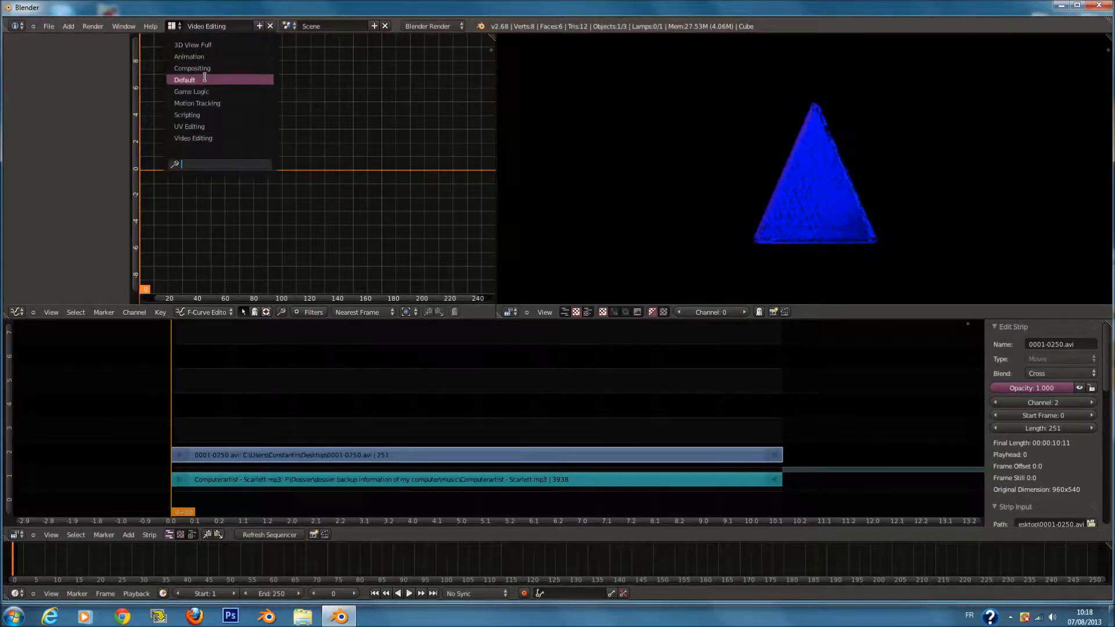
{"action": "left_click", "coordinate": [205, 79]}
{"action": "left_click", "coordinate": [15, 541]}
{"action": "left_click", "coordinate": [41, 529]}
Step: Show Blender's splash screen and dismiss it
{"action": "left_click", "coordinate": [150, 27]}
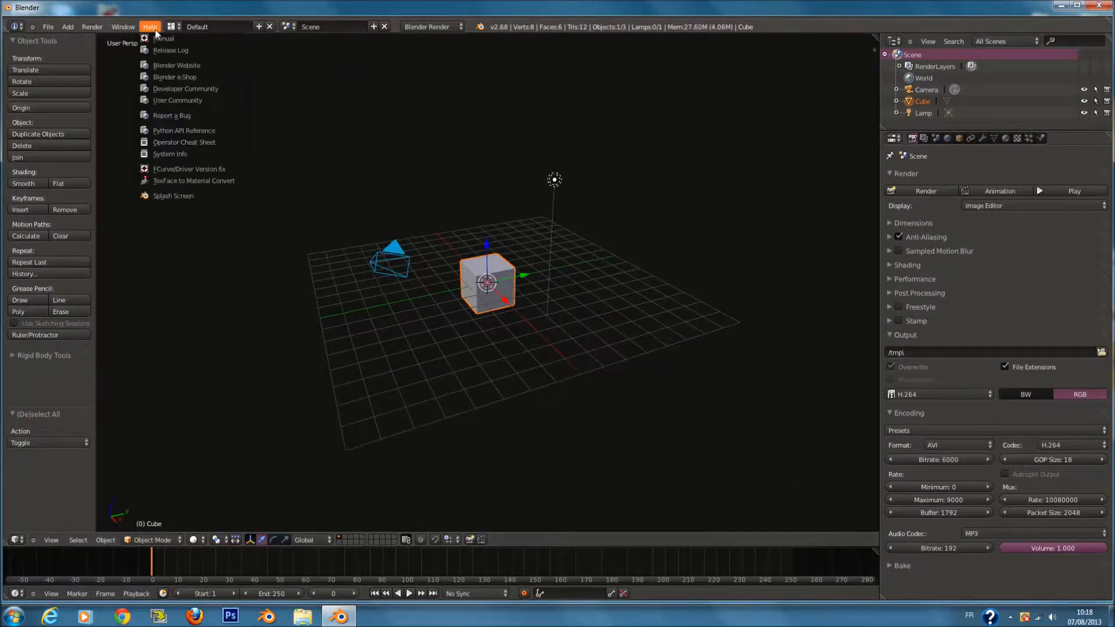
{"action": "left_click", "coordinate": [196, 203]}
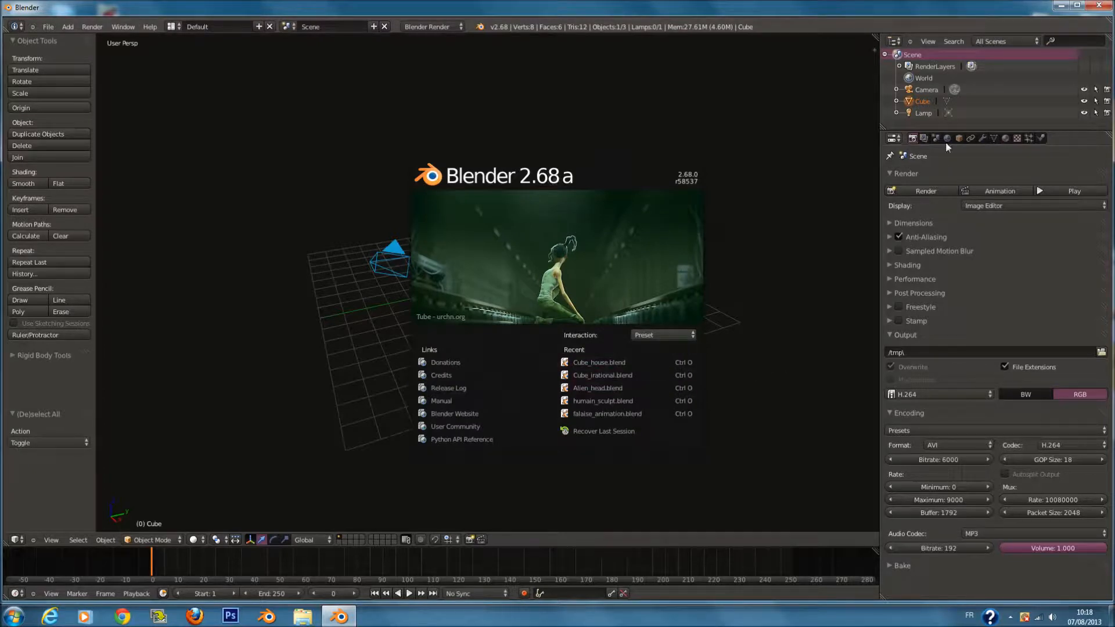
{"action": "left_click", "coordinate": [926, 138]}
Step: Expand the passes of the RenderLayer render layer and enable the Mist pass
{"action": "left_click", "coordinate": [926, 137]}
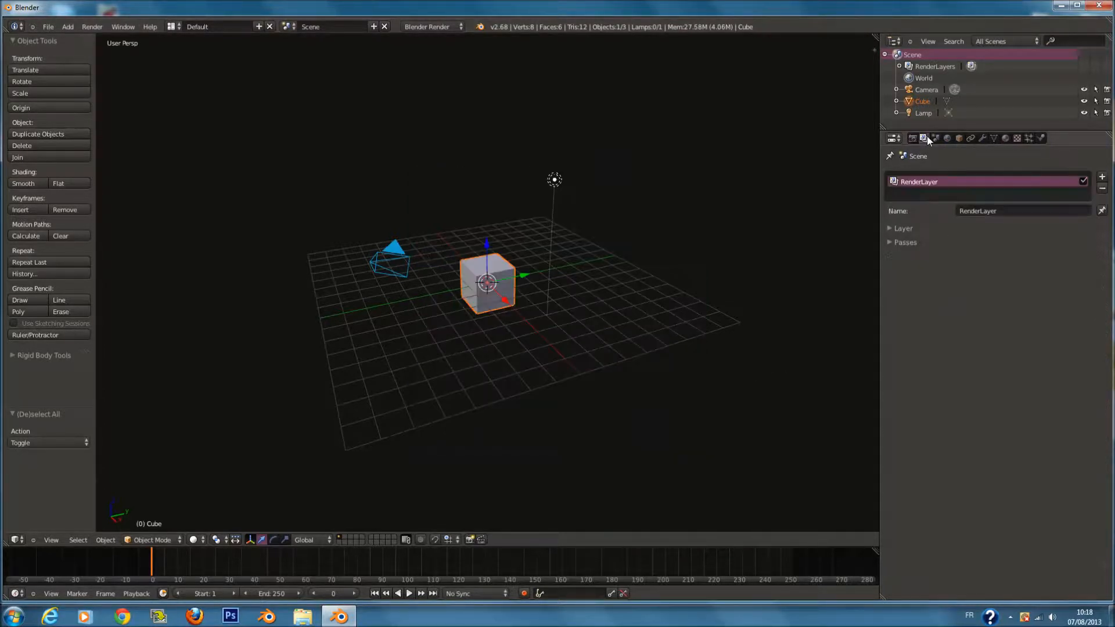
{"action": "left_click", "coordinate": [935, 239]}
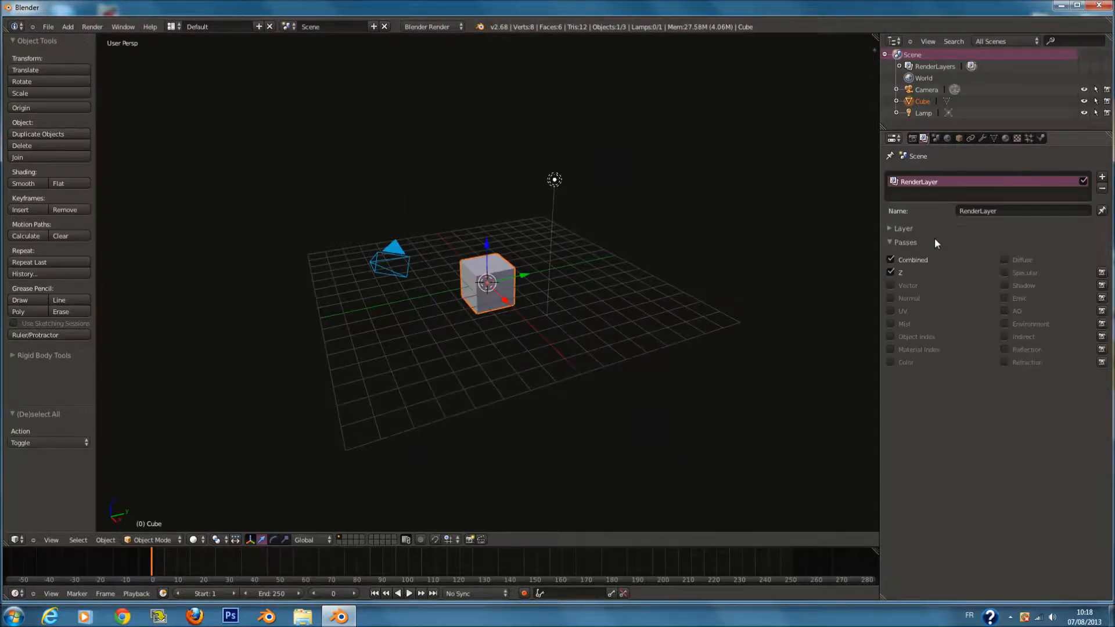
{"action": "left_click", "coordinate": [890, 325]}
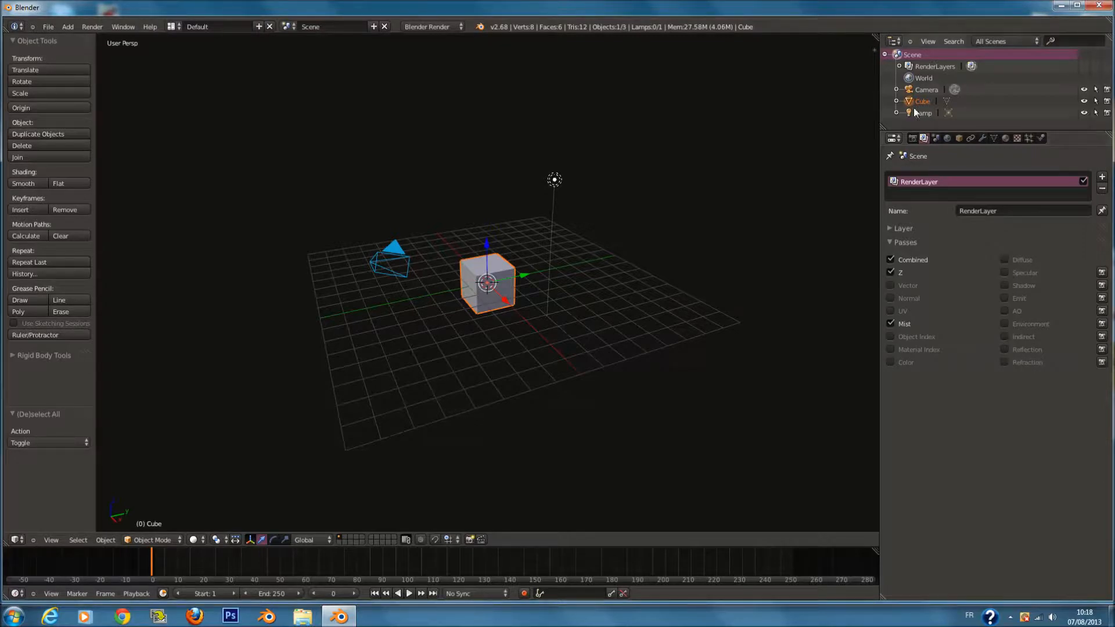
Step: Collapse the Output section of the render settings and return to the render layer settings
{"action": "left_click", "coordinate": [913, 138]}
{"action": "left_click", "coordinate": [939, 335]}
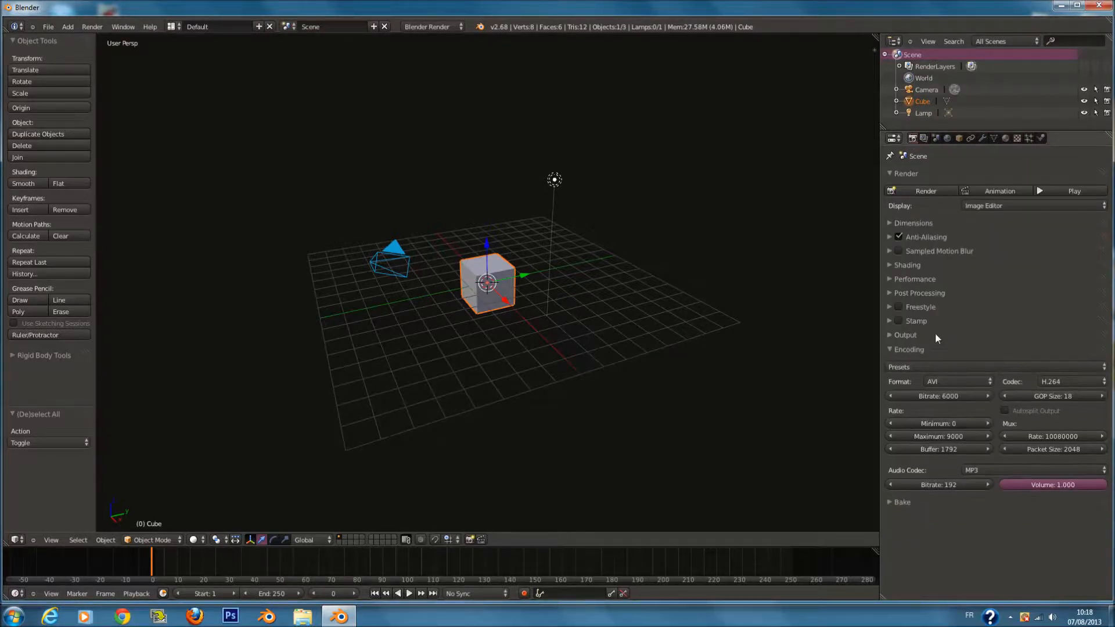
{"action": "left_click", "coordinate": [927, 137]}
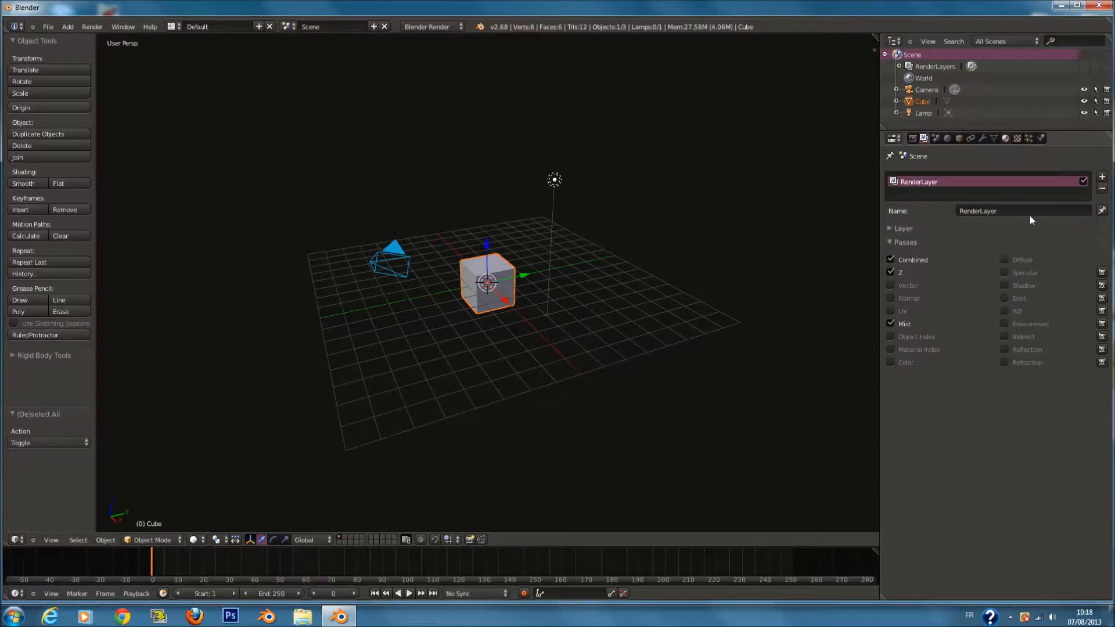
Step: Collapse the Diffuse and Specular sections of the cube's material, and preview the Wire type before restoring Surface
{"action": "left_click", "coordinate": [1006, 138]}
{"action": "left_click", "coordinate": [935, 340]}
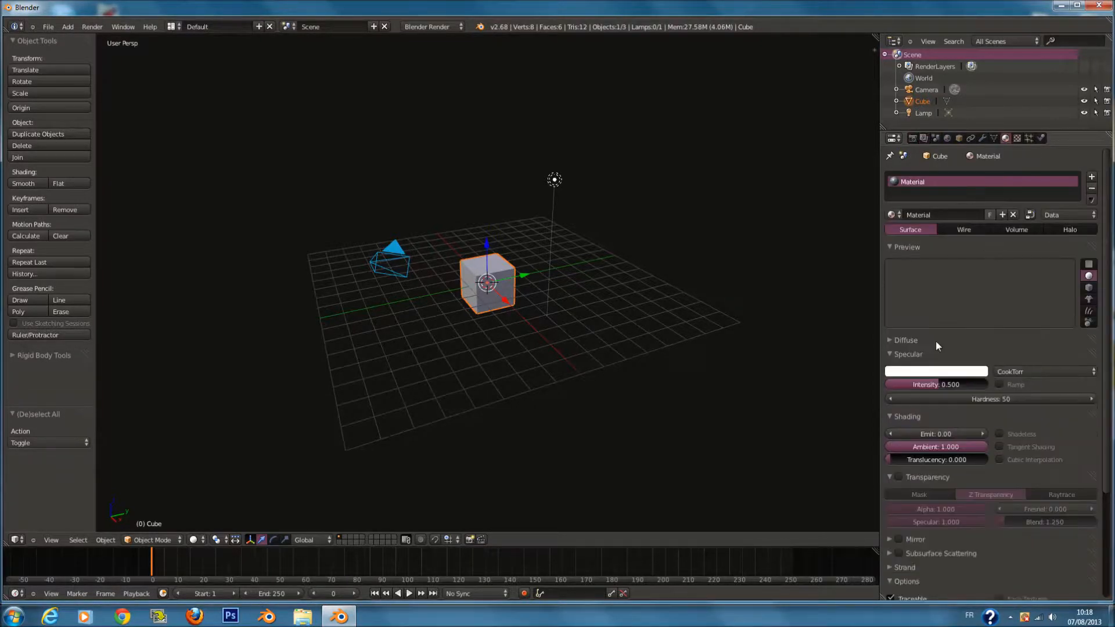
{"action": "left_click", "coordinate": [939, 355]}
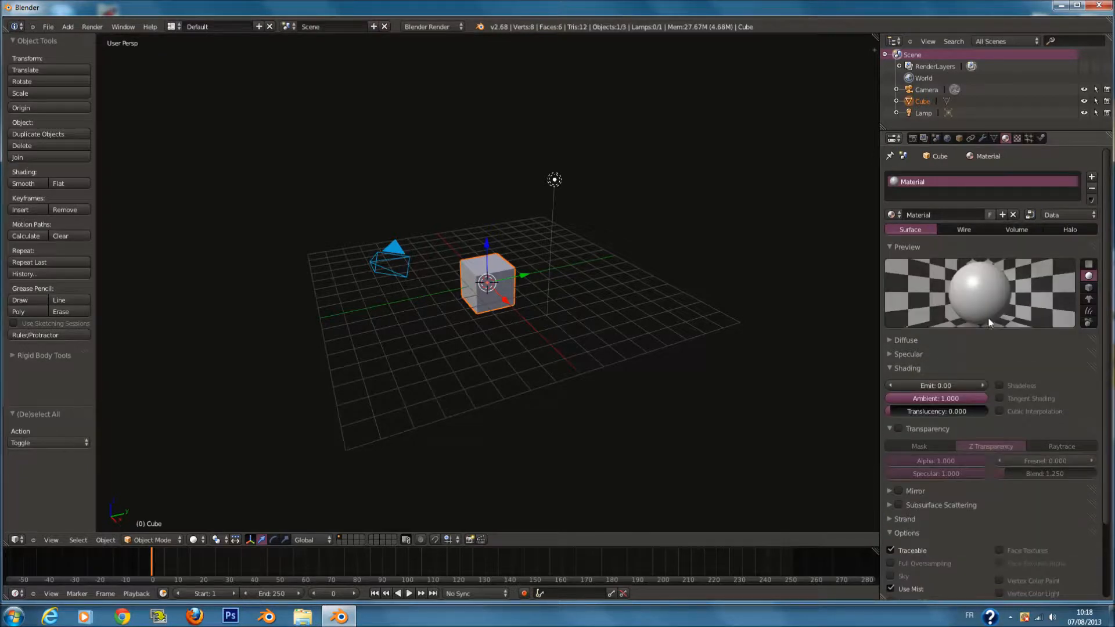
{"action": "left_click", "coordinate": [974, 231]}
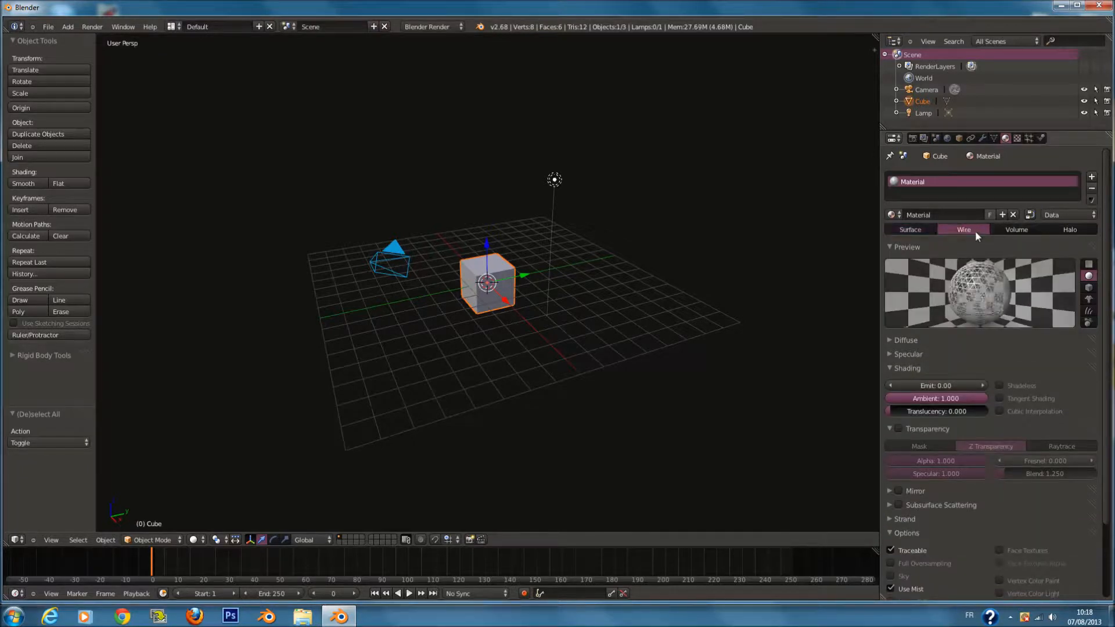
{"action": "left_click", "coordinate": [908, 230]}
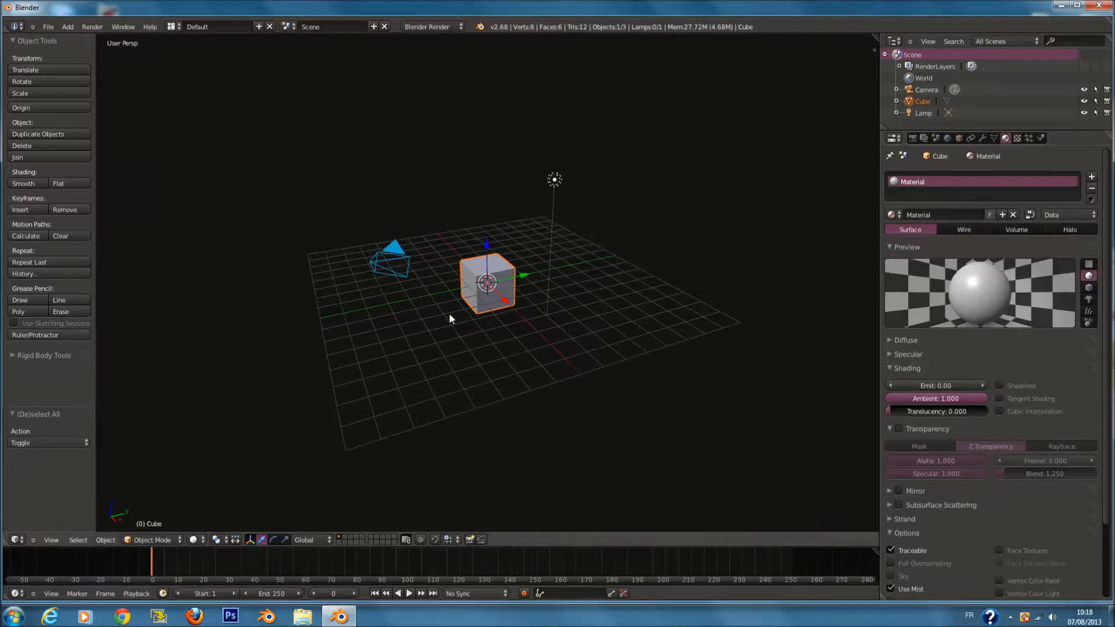
Step: Look at the cube through the camera and deselect all objects
{"action": "scroll", "coordinate": [448, 312], "scroll_direction": "up", "scroll_amount": 3}
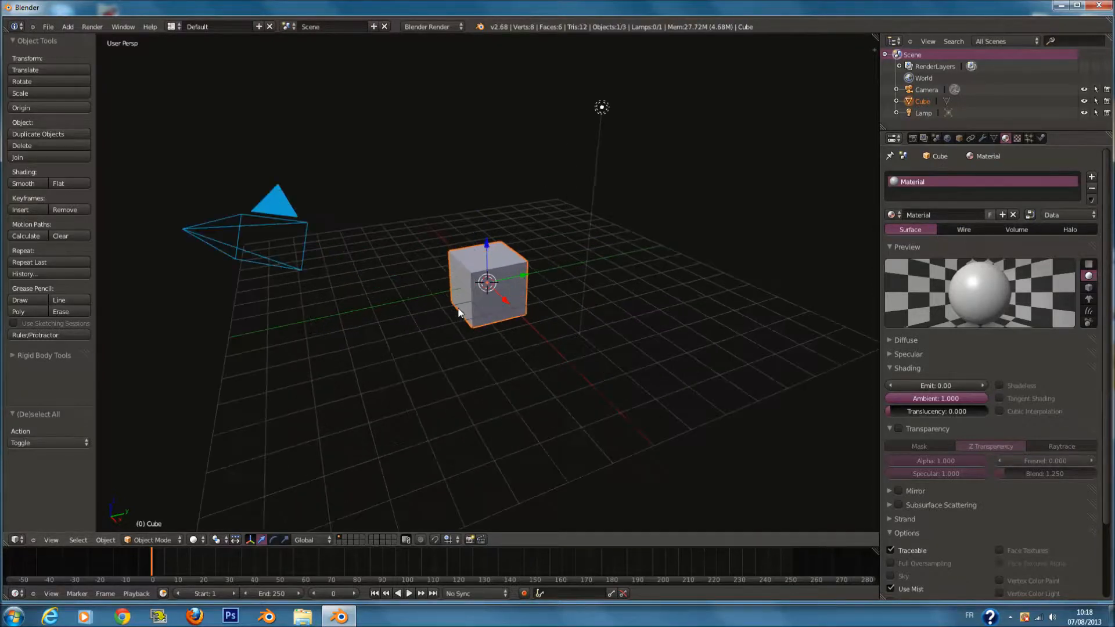
{"action": "middle_click_drag", "start_coordinate": [527, 301], "coordinate": [559, 324]}
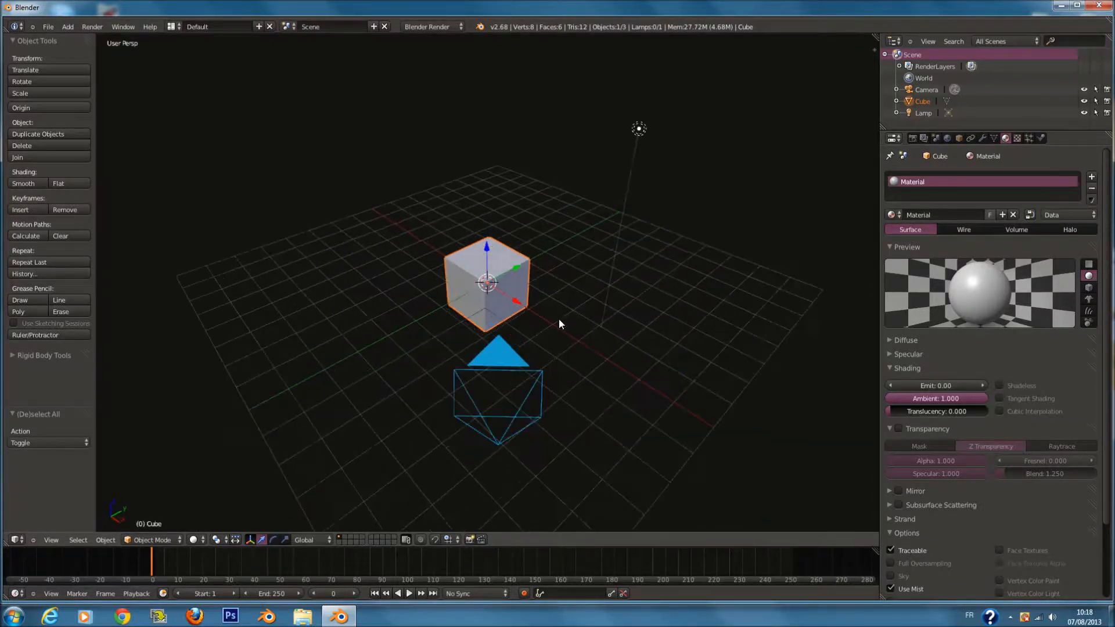
{"action": "key", "text": "KP_0"}
{"action": "scroll", "coordinate": [514, 347], "scroll_direction": "up", "scroll_amount": 3}
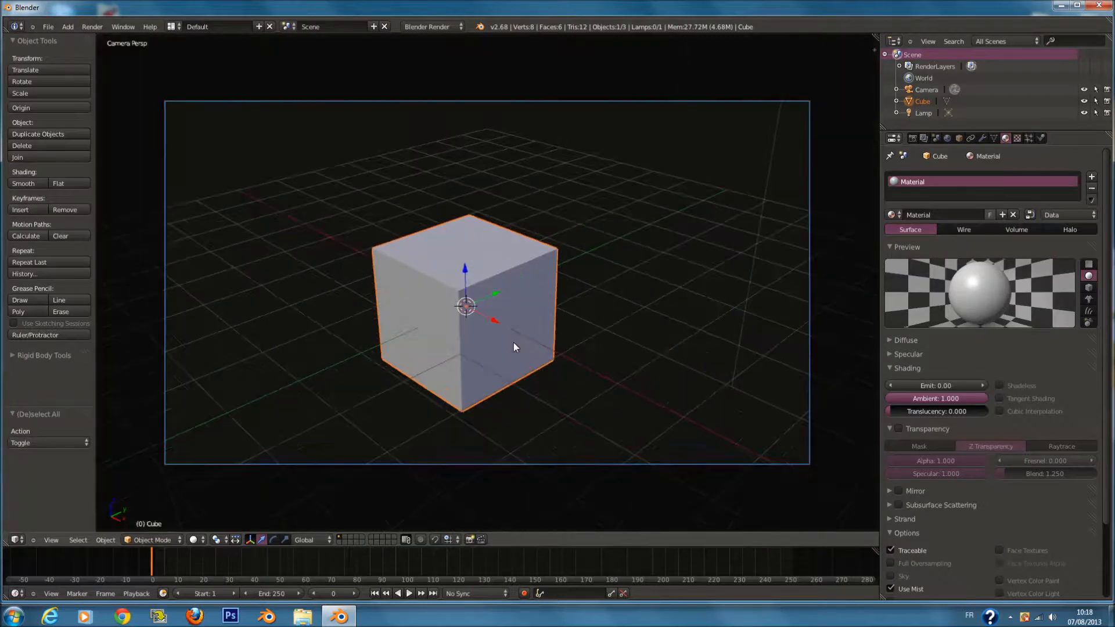
{"action": "scroll", "coordinate": [558, 332], "scroll_direction": "down", "scroll_amount": 2}
{"action": "key", "text": "a"}
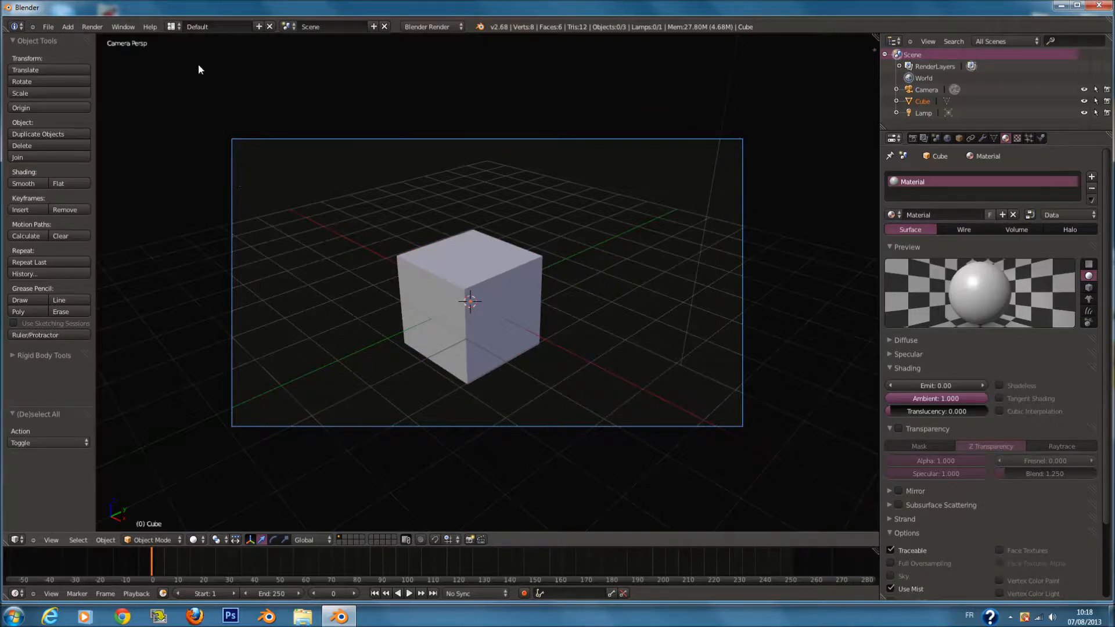
Step: Change the cube from Object Mode to Texture Paint mode
{"action": "left_click", "coordinate": [172, 26]}
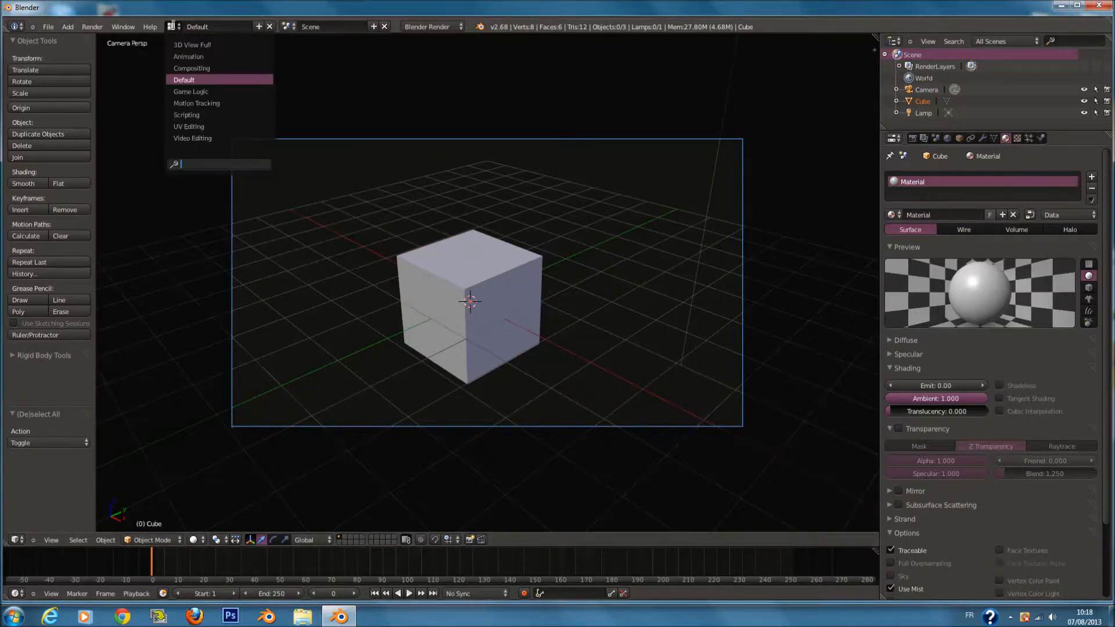
{"action": "left_click", "coordinate": [153, 540]}
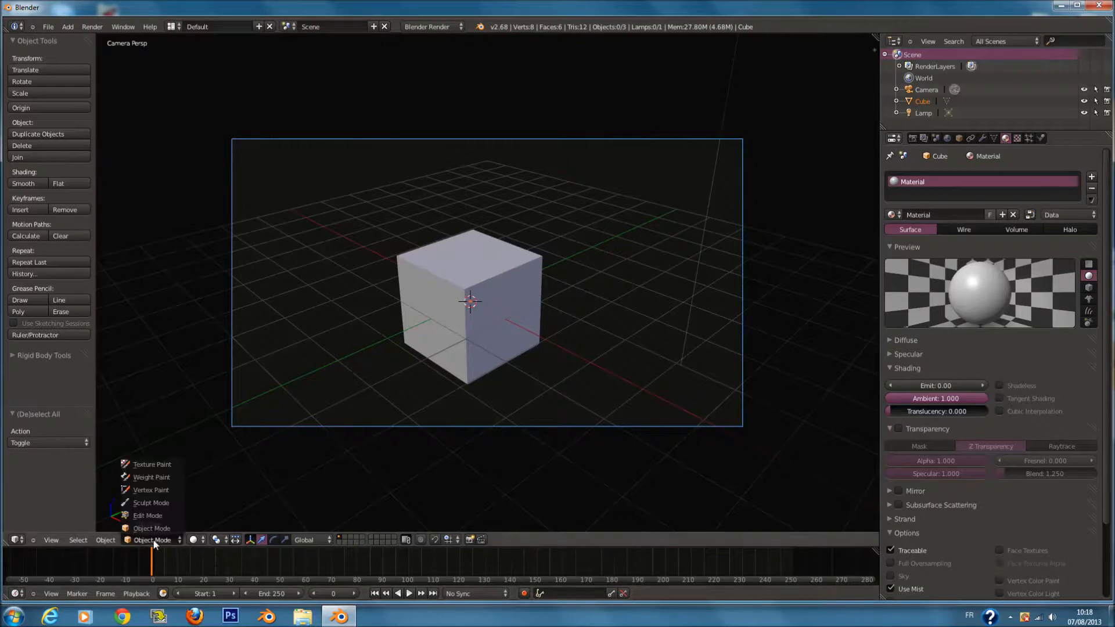
{"action": "left_click", "coordinate": [151, 464]}
Step: Collapse the Brush and Project Paint sections of the texture paint tools and glance at the Stroke section
{"action": "scroll", "coordinate": [47, 186], "scroll_direction": "up", "scroll_amount": 5}
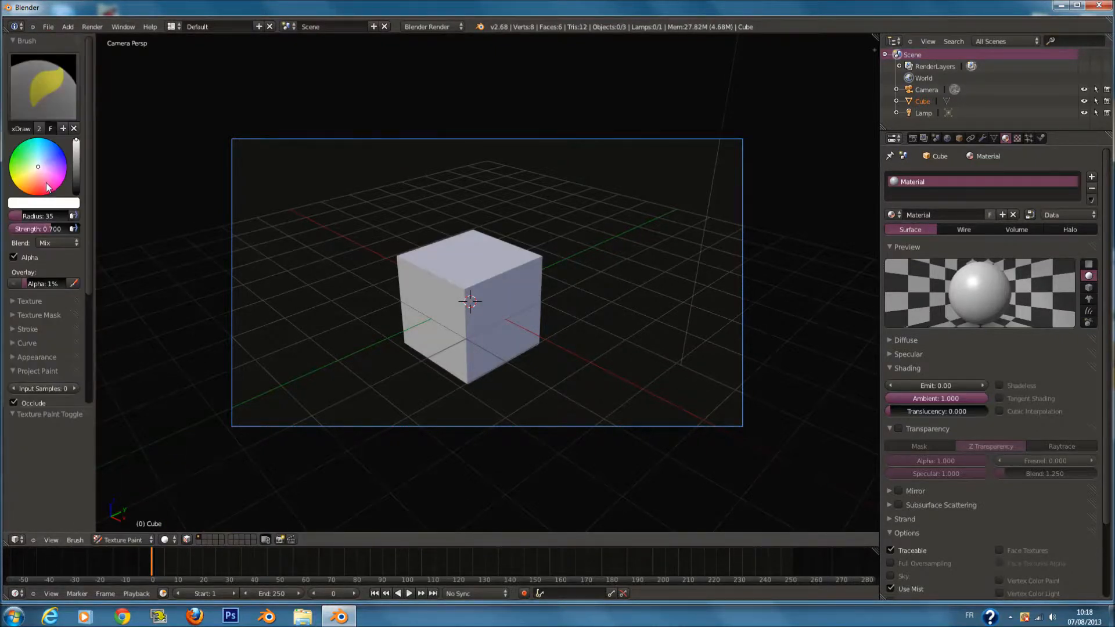
{"action": "left_click", "coordinate": [26, 44]}
{"action": "left_click", "coordinate": [36, 124]}
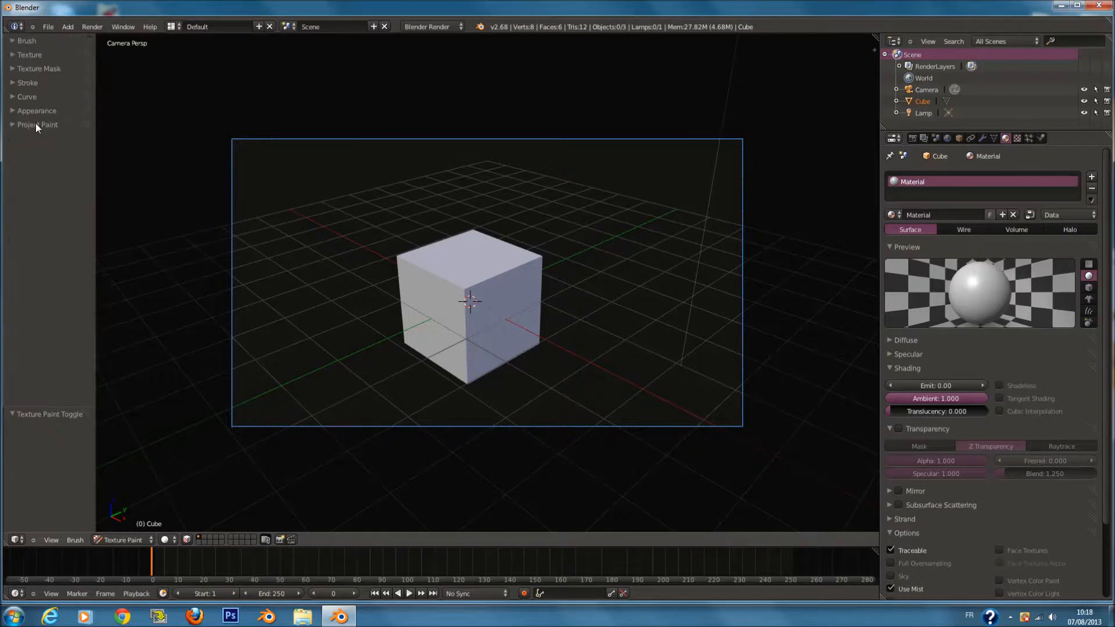
{"action": "left_click", "coordinate": [33, 85]}
{"action": "left_click", "coordinate": [34, 85]}
Step: Expand the brush's Texture Mask section and look through its texture choices
{"action": "left_click", "coordinate": [38, 69]}
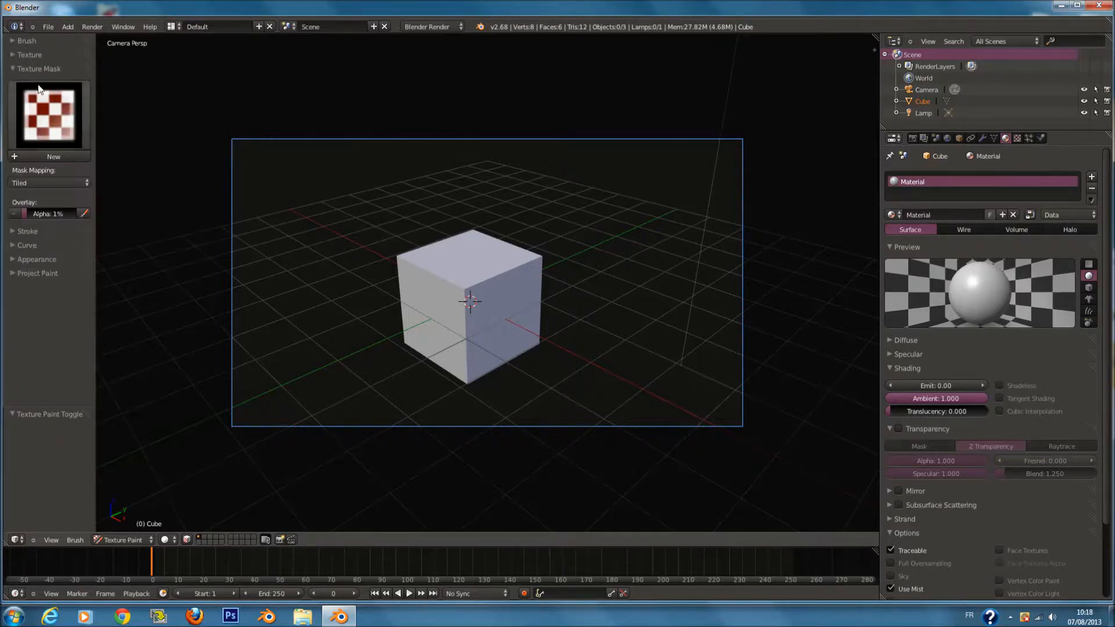
{"action": "left_click", "coordinate": [37, 92]}
{"action": "left_click", "coordinate": [85, 152]}
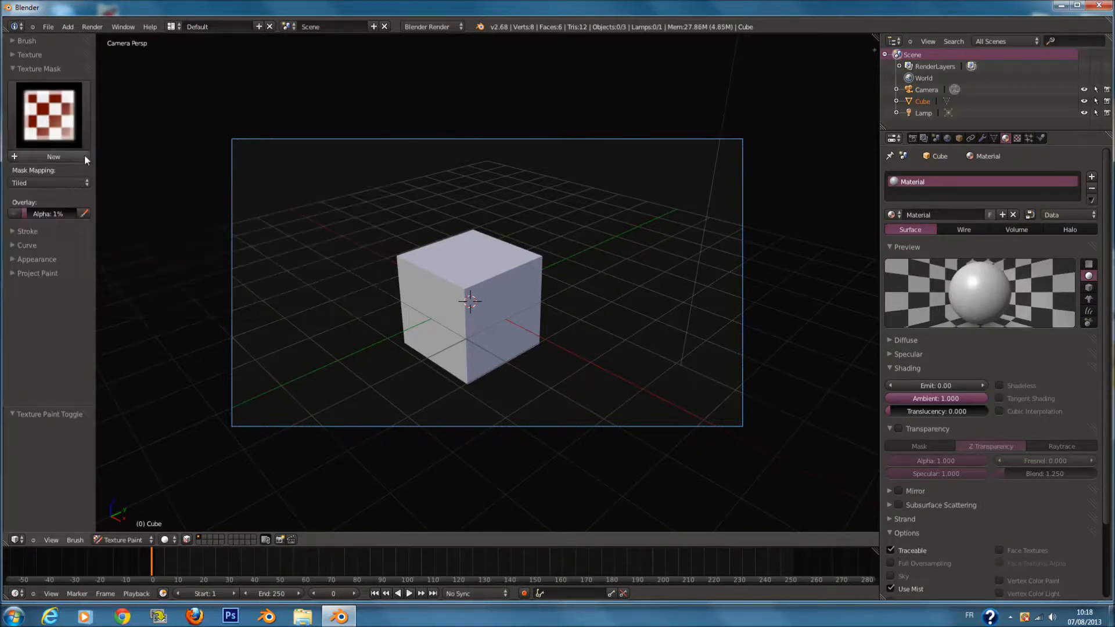
{"action": "left_click", "coordinate": [54, 134]}
{"action": "left_click", "coordinate": [85, 159]}
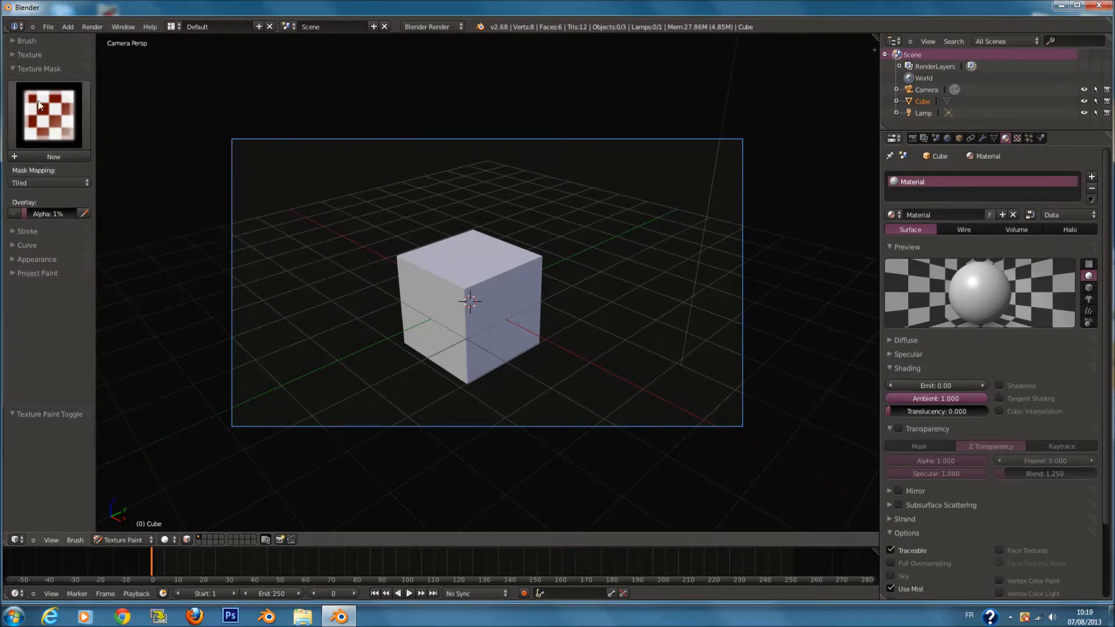
Step: Enlarge the texture paint brush to a radius of 105 and expand the Brush section
{"action": "scroll", "coordinate": [405, 334], "scroll_direction": "up", "scroll_amount": 1}
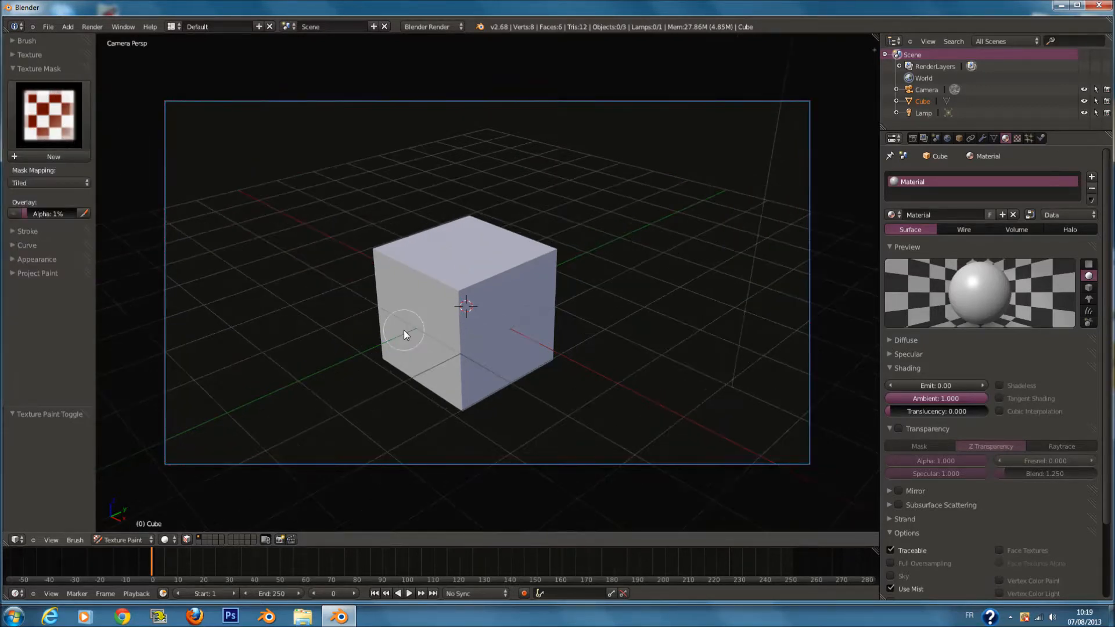
{"action": "key", "text": "f"}
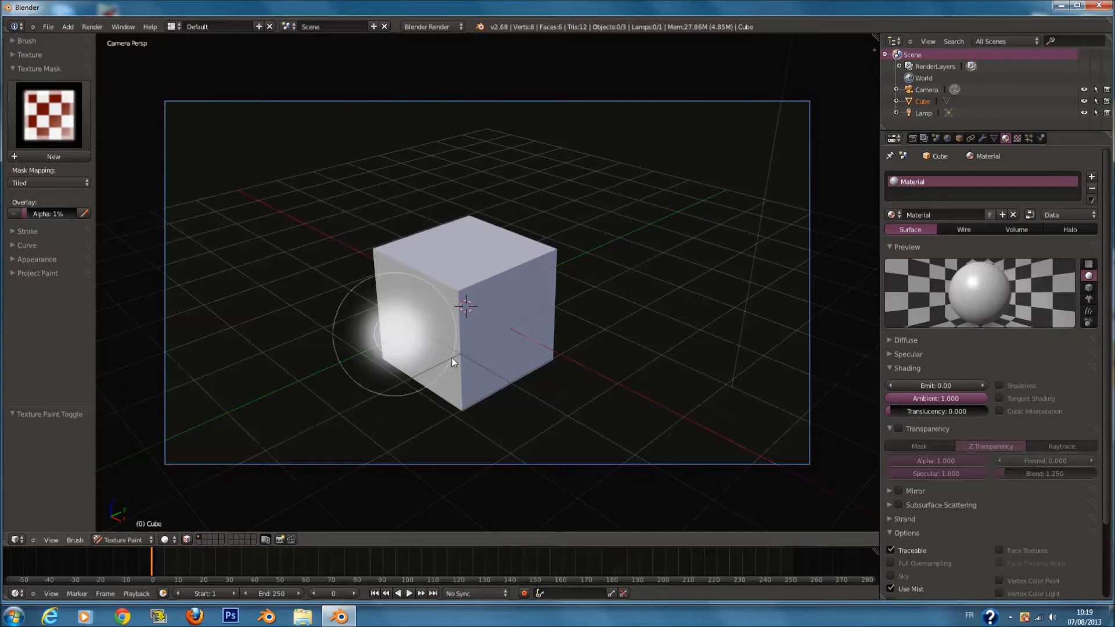
{"action": "left_click", "coordinate": [452, 358]}
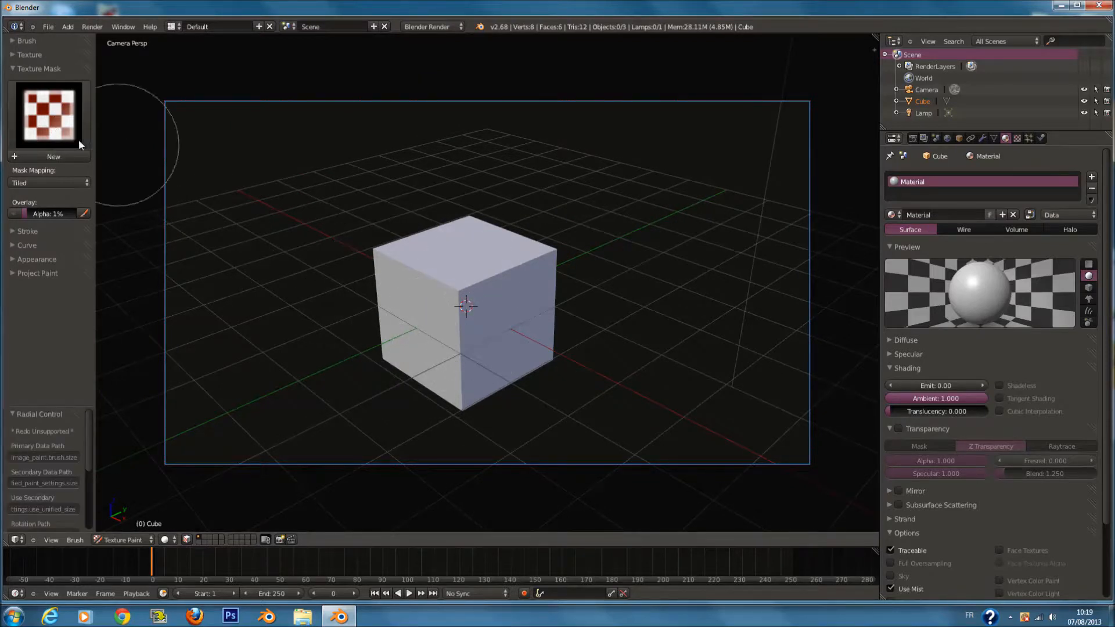
{"action": "left_click", "coordinate": [43, 38]}
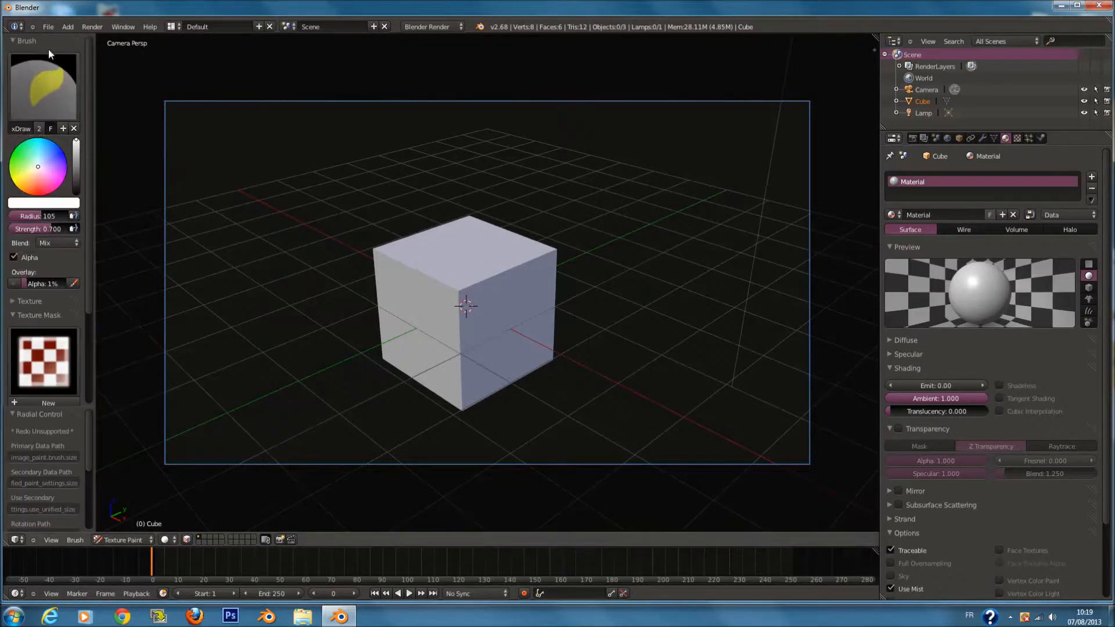
Step: View the cube from another angle and show its available physics options
{"action": "middle_click_drag", "start_coordinate": [458, 316], "coordinate": [427, 300]}
{"action": "middle_click_drag", "start_coordinate": [496, 324], "coordinate": [542, 305]}
{"action": "scroll", "coordinate": [510, 370], "scroll_direction": "down", "scroll_amount": 1}
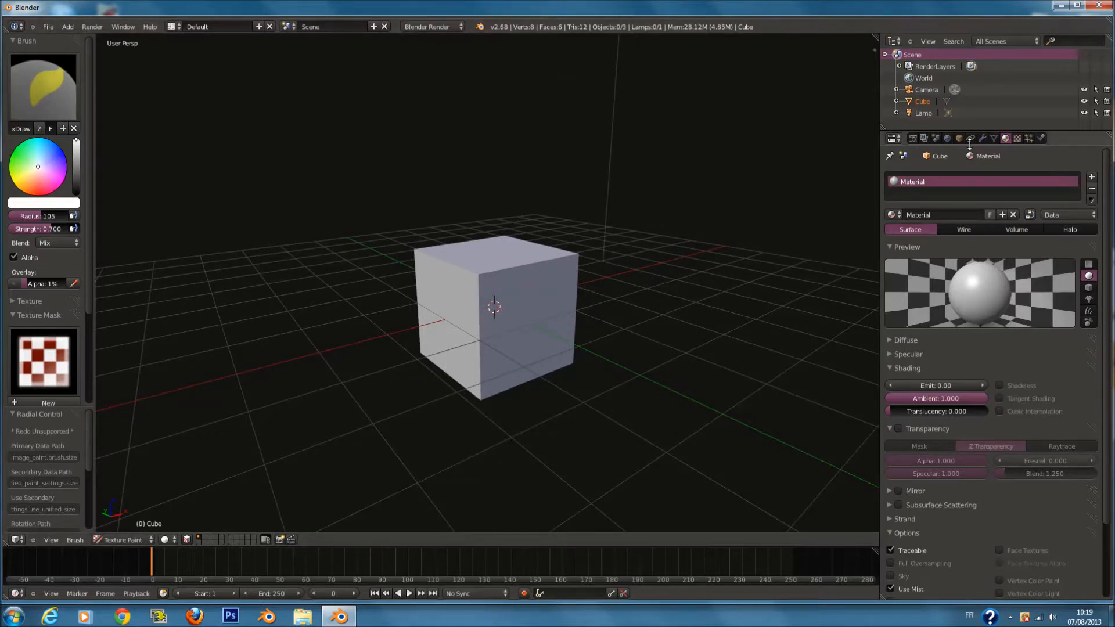
{"action": "left_click", "coordinate": [1030, 139]}
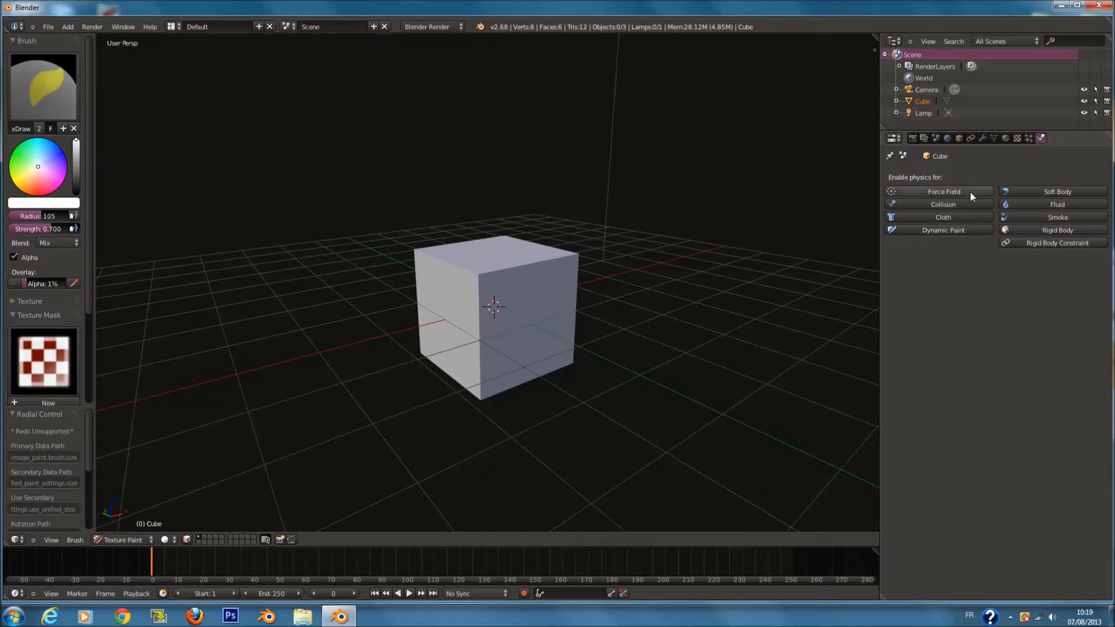
Step: Look through the cube's physics and particle settings and show the paint brush's texture settings
{"action": "left_click", "coordinate": [1041, 138]}
{"action": "left_click", "coordinate": [1030, 139]}
{"action": "left_click", "coordinate": [1016, 140]}
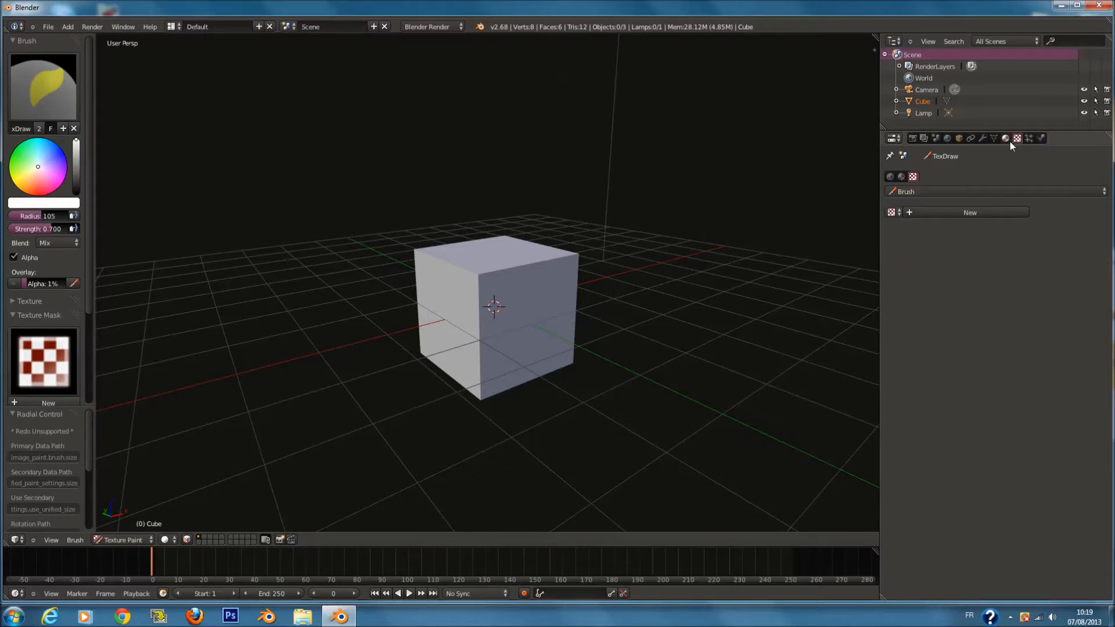
Step: Switch the cube from Texture Paint back to Object Mode and bring the lamp and camera into view
{"action": "scroll", "coordinate": [207, 487], "scroll_direction": "down", "scroll_amount": 3}
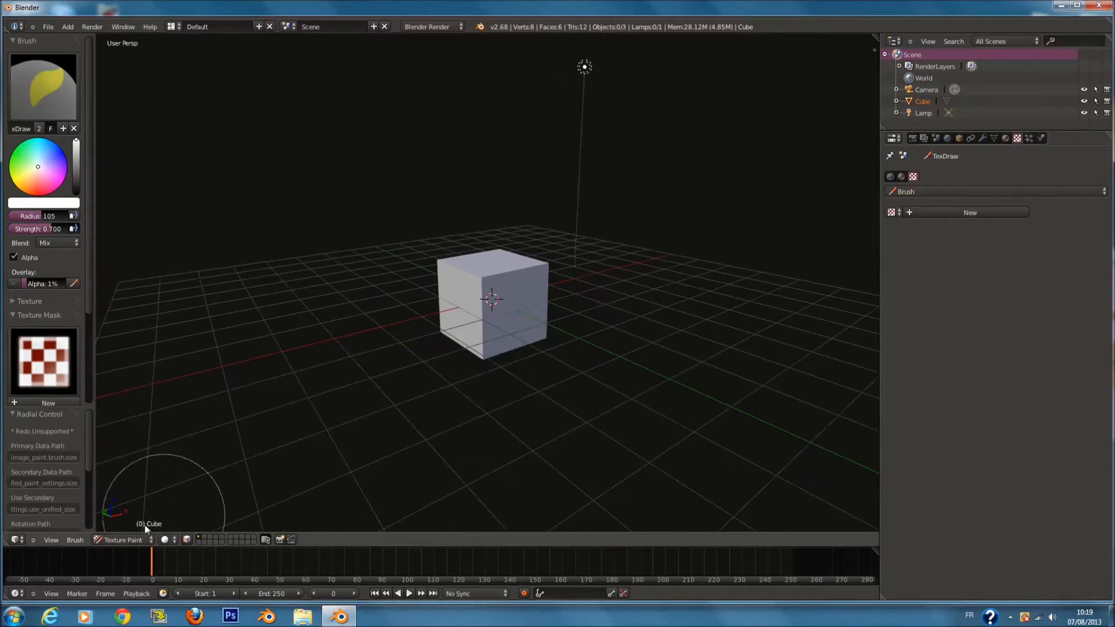
{"action": "left_click", "coordinate": [119, 540]}
{"action": "left_click", "coordinate": [116, 525]}
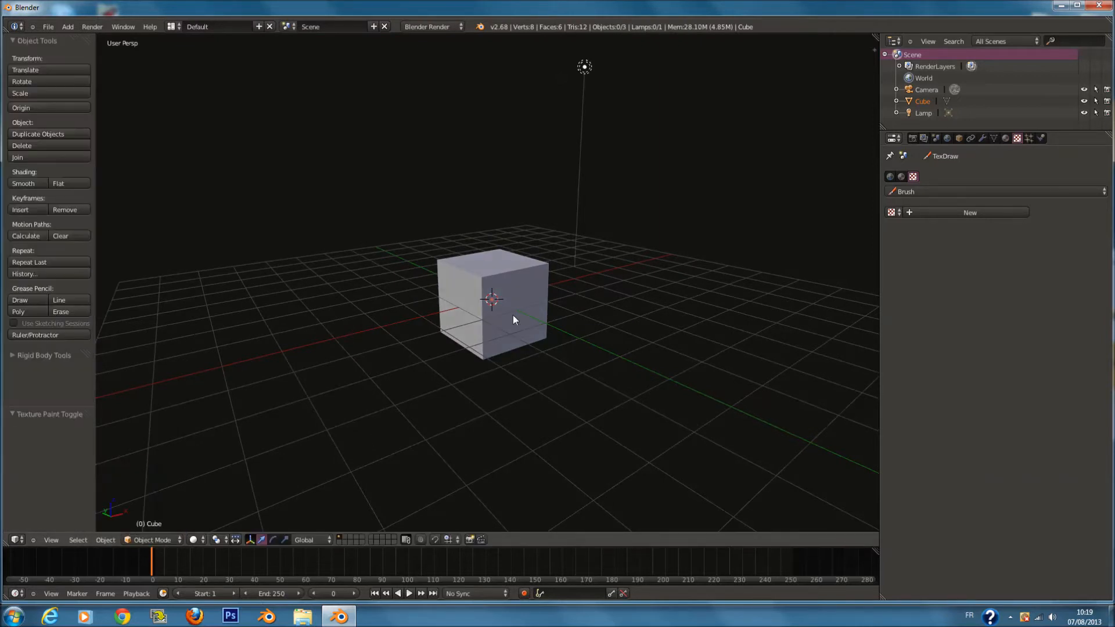
{"action": "scroll", "coordinate": [514, 315], "scroll_direction": "down", "scroll_amount": 3}
{"action": "scroll", "coordinate": [513, 315], "scroll_direction": "down", "scroll_amount": 2}
{"action": "mouse_move", "coordinate": [508, 307]}
{"action": "middle_mouse_down"}
{"action": "mouse_move", "coordinate": [523, 324]}
{"action": "mouse_move", "coordinate": [527, 307]}
{"action": "middle_mouse_up"}
{"action": "scroll", "coordinate": [524, 324], "scroll_direction": "up", "scroll_amount": 2}
{"action": "middle_click_drag", "start_coordinate": [528, 308], "coordinate": [530, 309]}
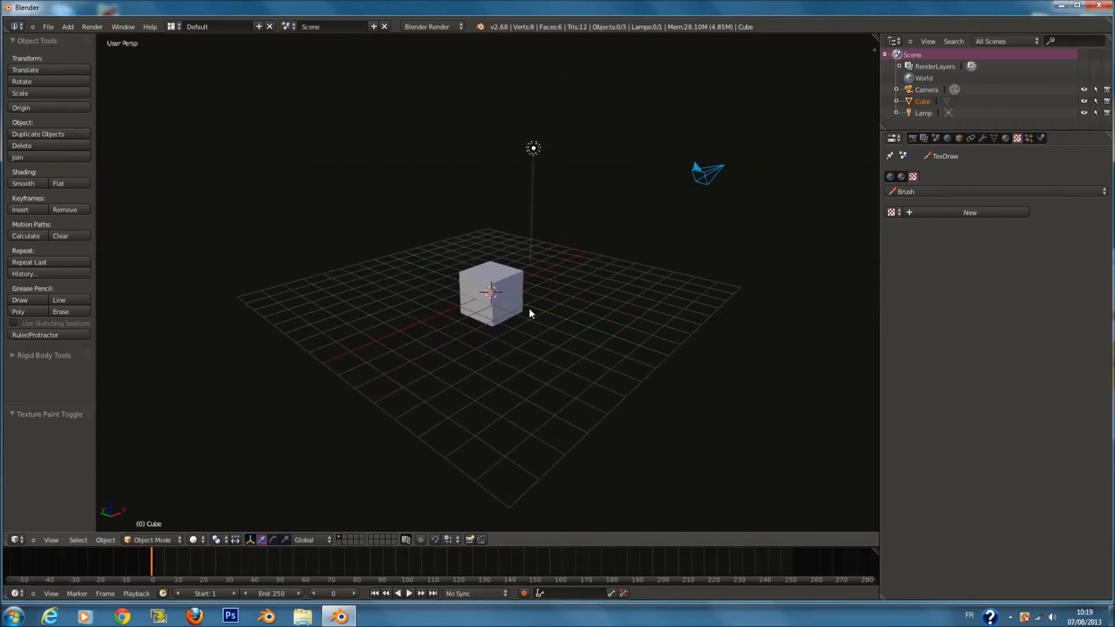
Step: Toggle the selection of all objects twice and minimize the Blender window to reveal the desktop
{"action": "key", "text": "a"}
{"action": "key", "text": "a"}
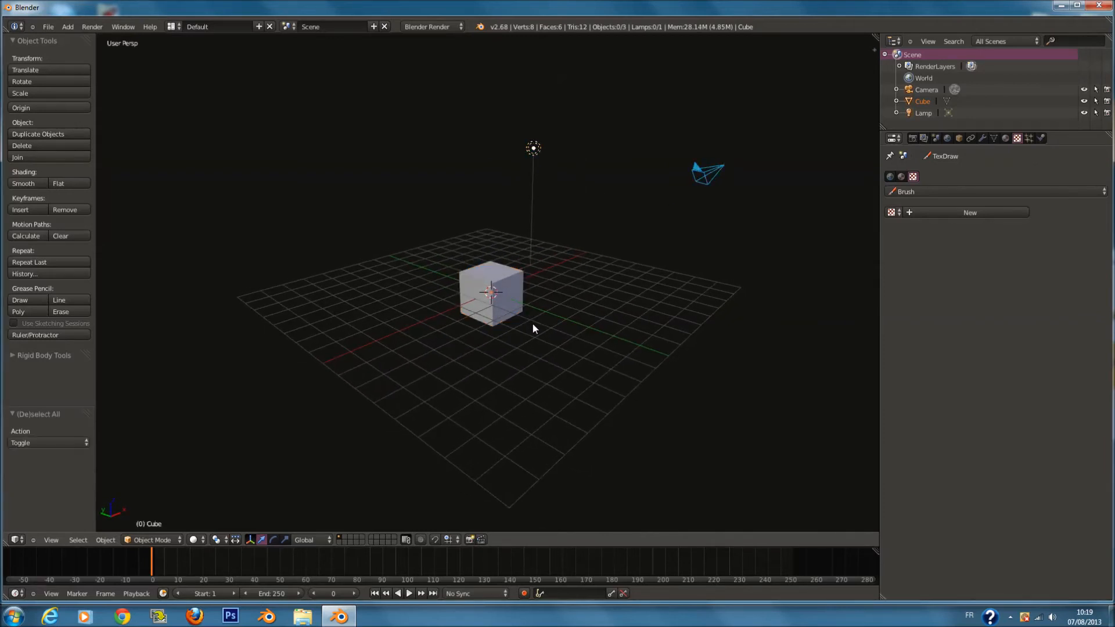
{"action": "left_click", "coordinate": [1062, 7]}
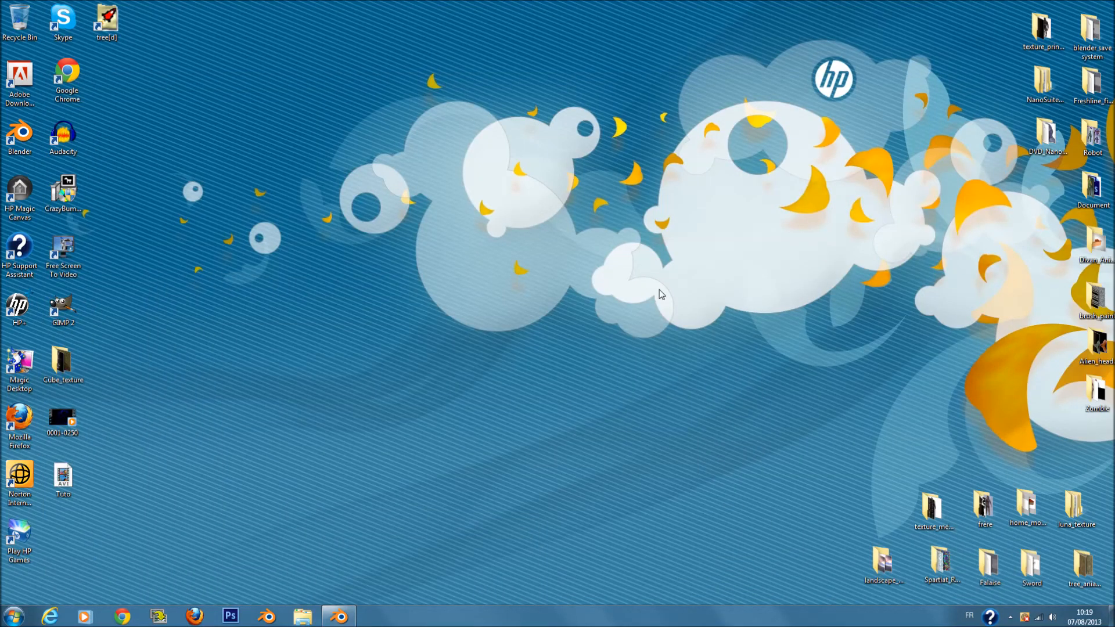